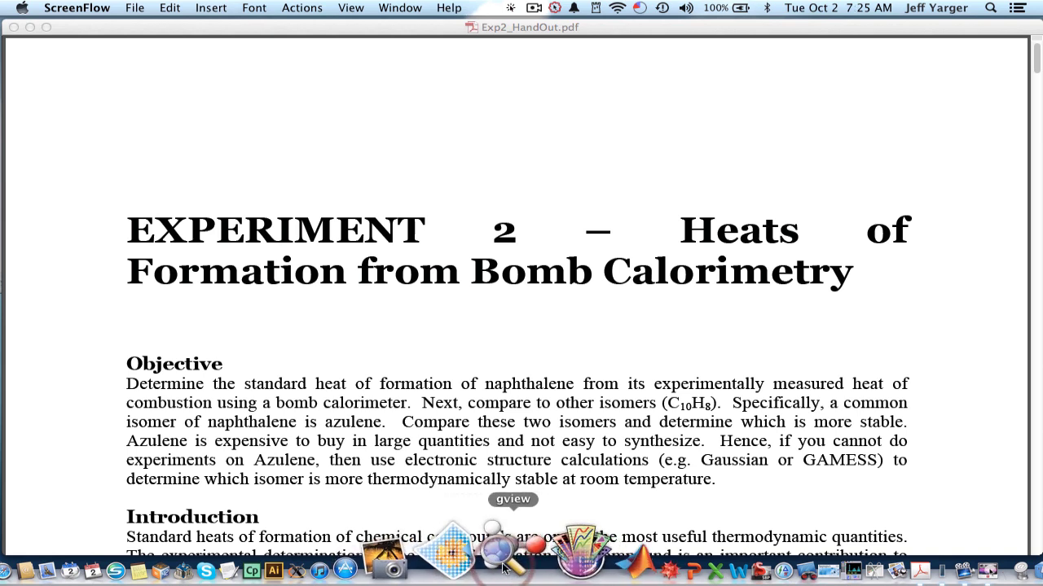
- Scroll the handout to page 2's Computational Determination bullets and naphthalene combustion equations
click(509, 574)
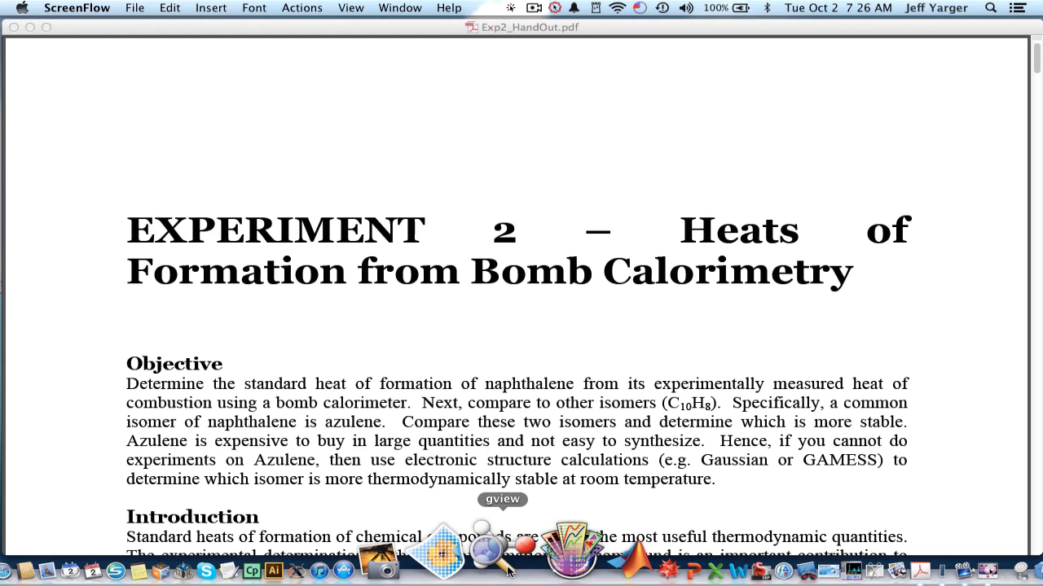
click(542, 237)
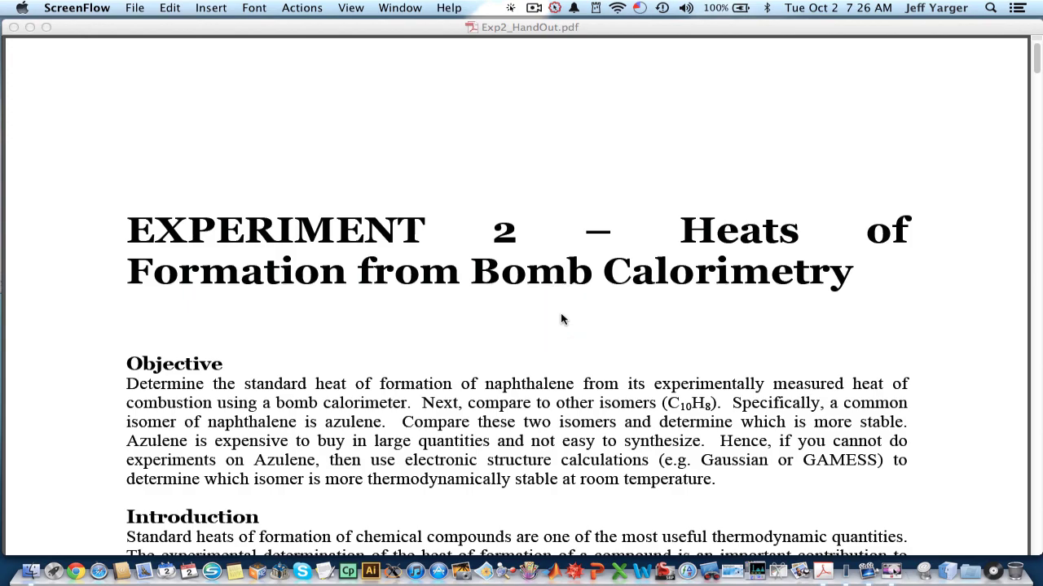
scroll(560, 315, down, 15)
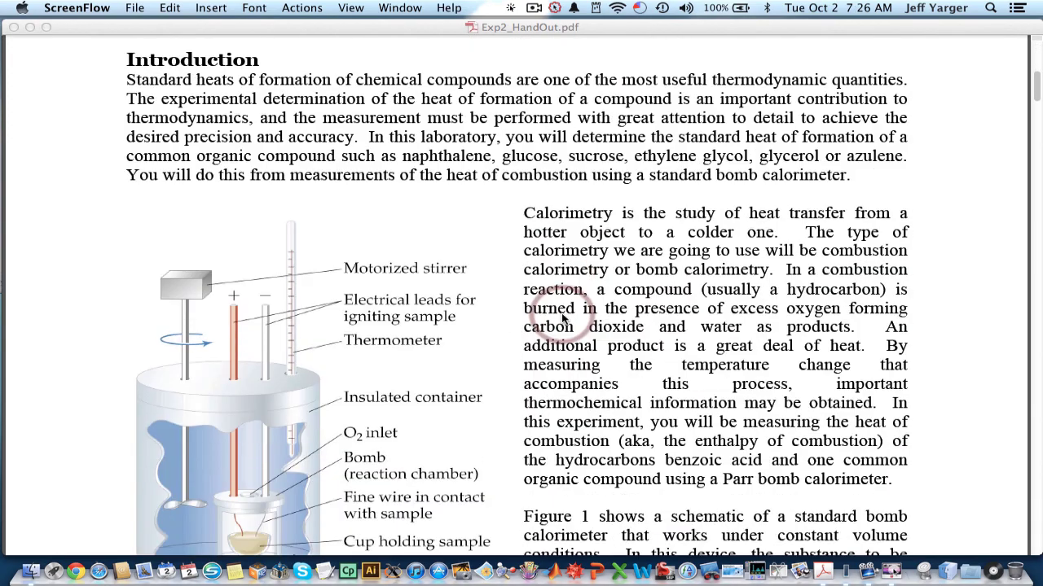
scroll(562, 318, down, 15)
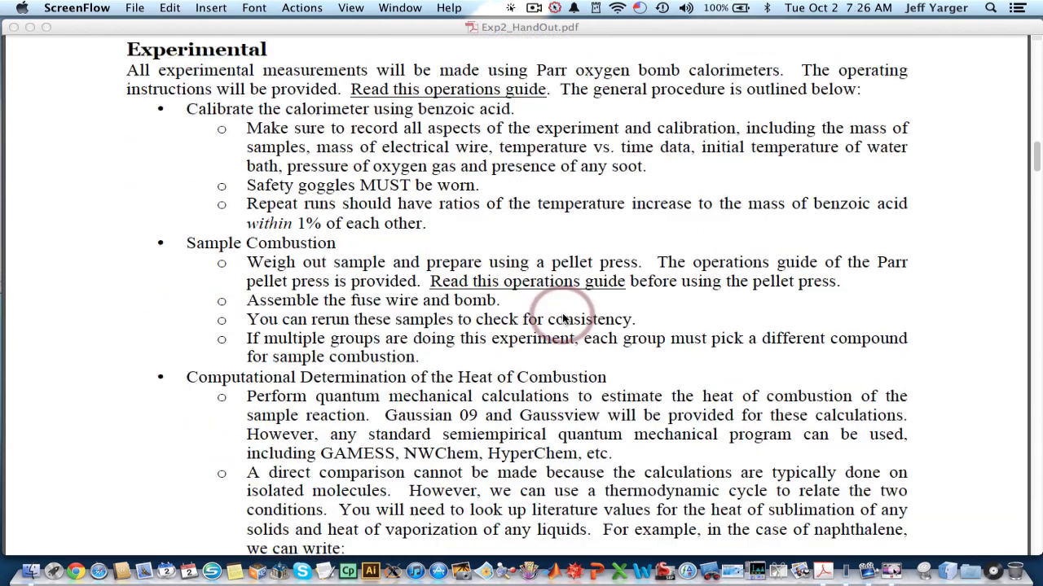
scroll(562, 319, down, 5)
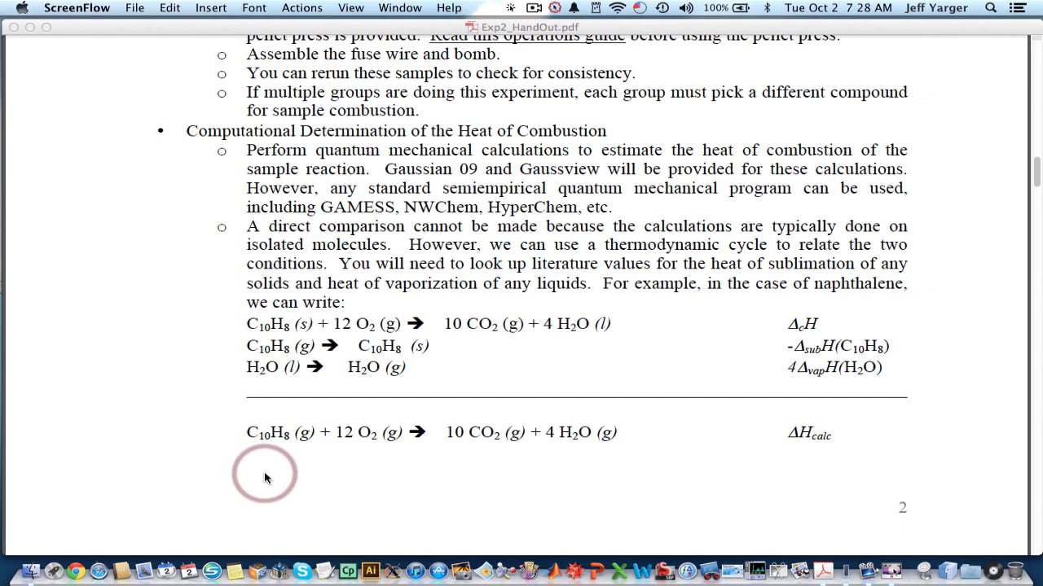
- Minimize the handout and browse the title page of Bomb_Cal_Naphthalene_Azulene_JCE98.pdf
click(29, 28)
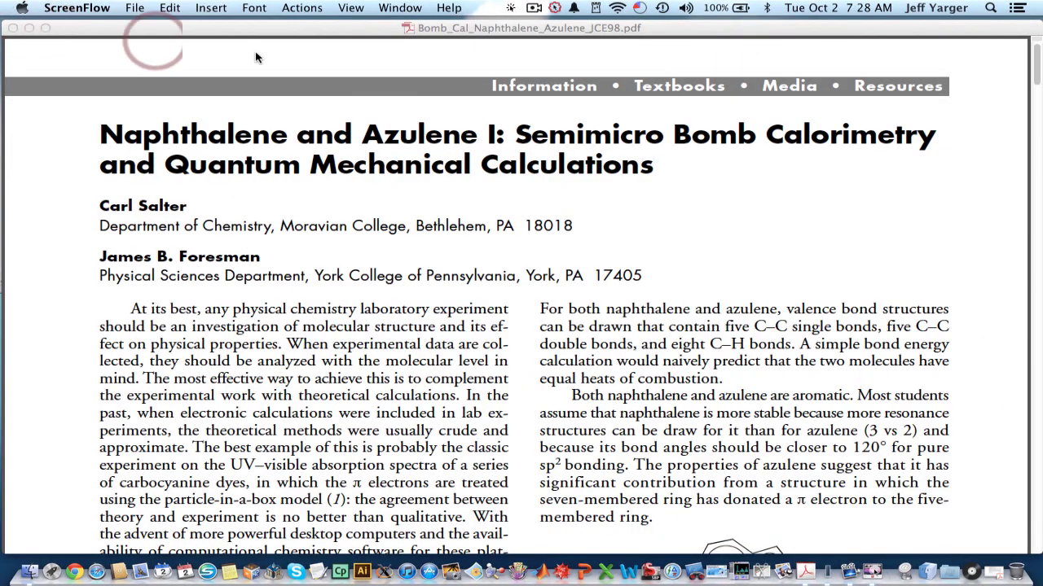
click(443, 107)
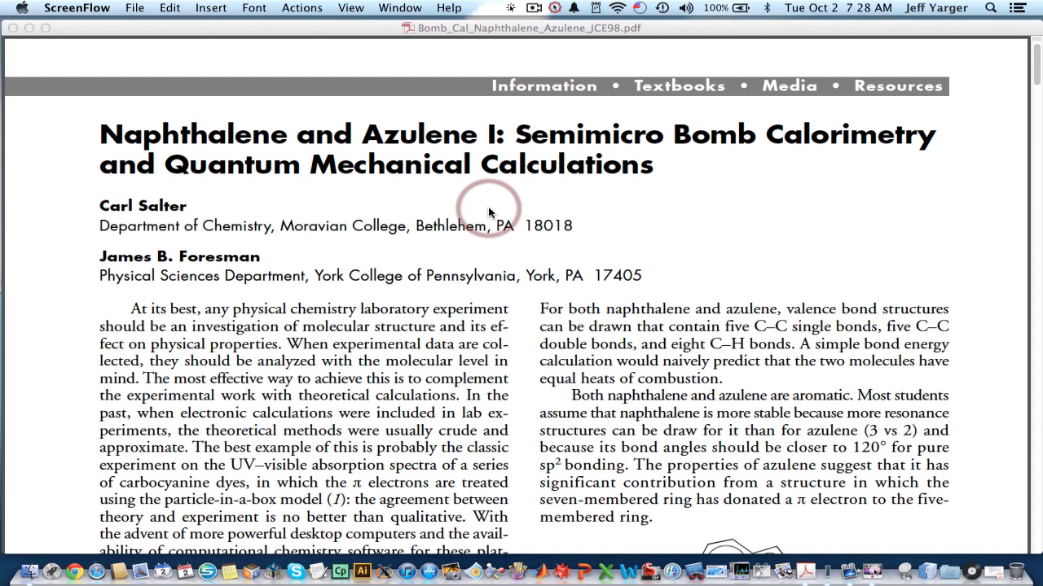
scroll(489, 213, down, 3)
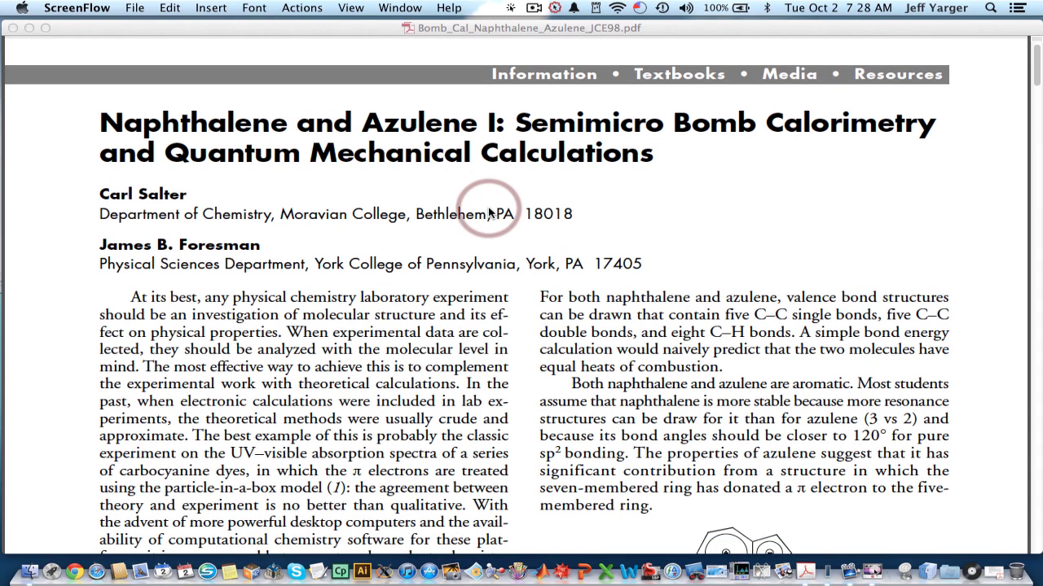
scroll(488, 212, down, 1)
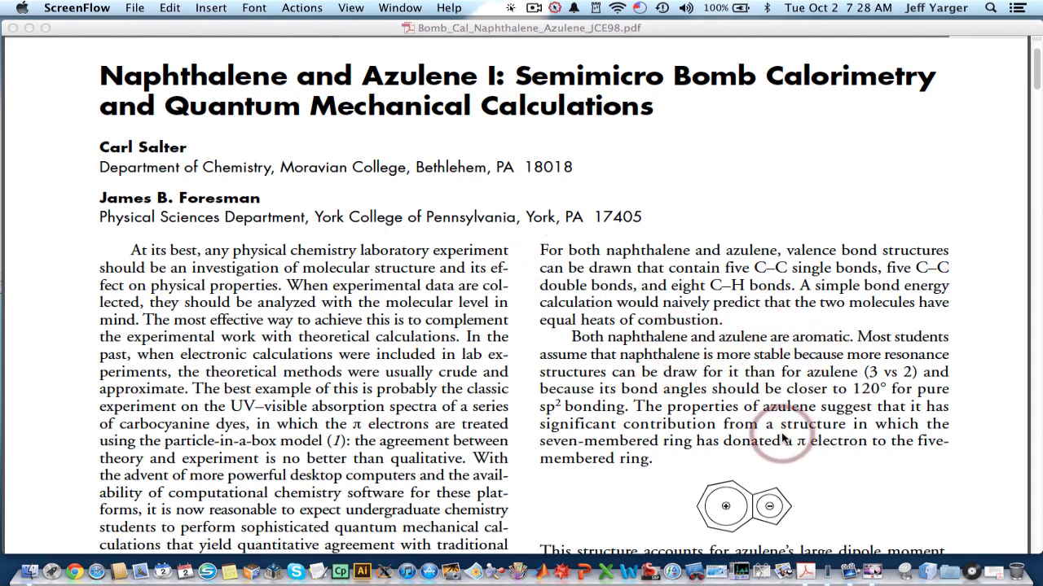
scroll(781, 431, down, 1)
scroll(781, 438, down, 3)
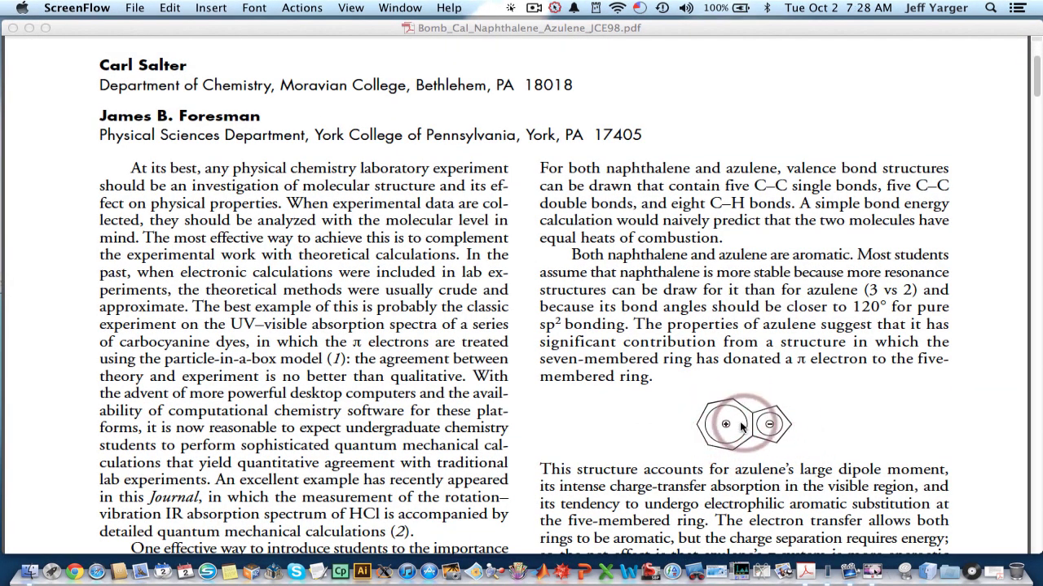
scroll(603, 244, up, 6)
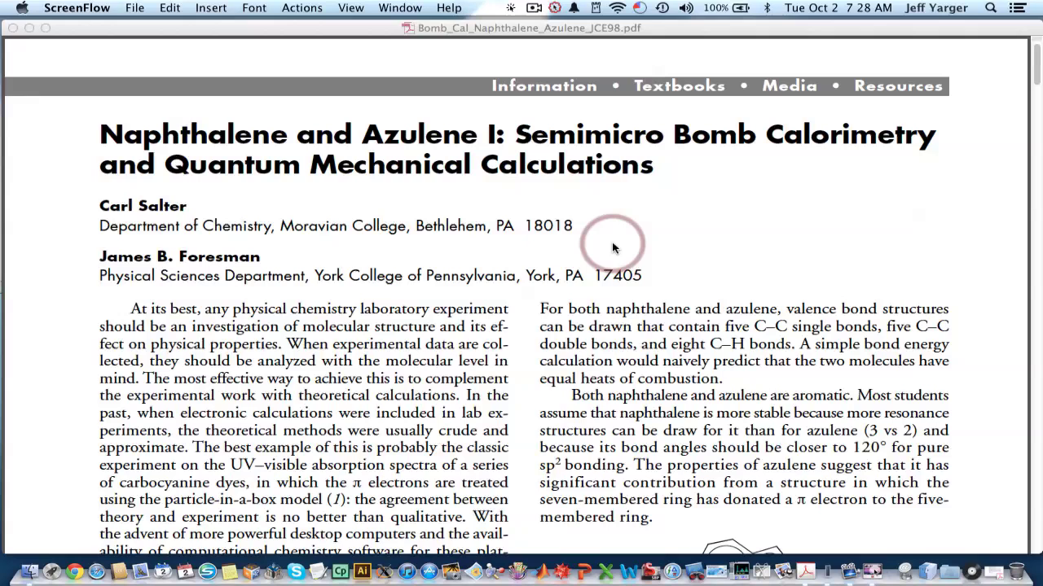
click(529, 144)
scroll(537, 151, down, 15)
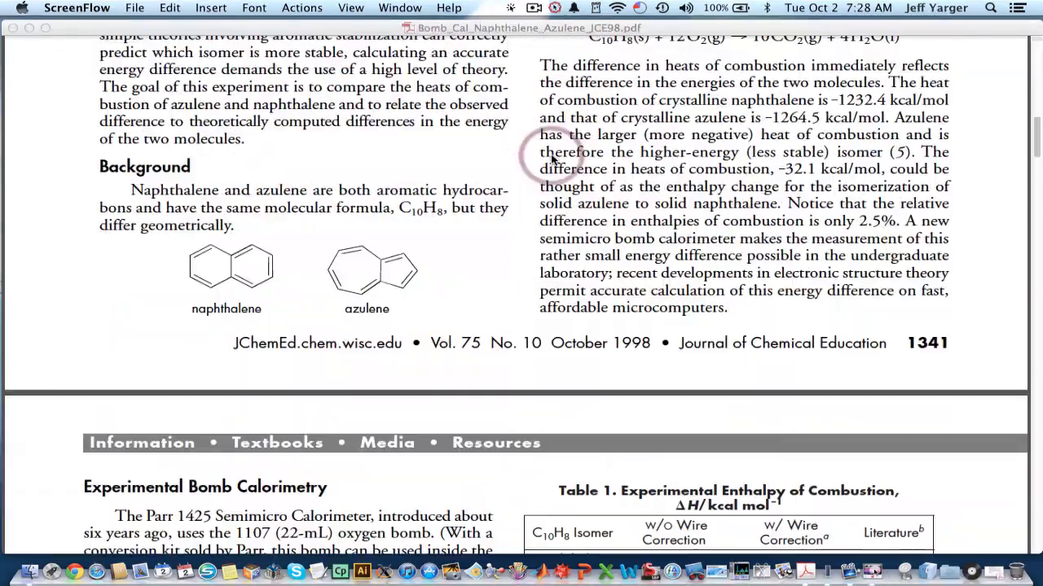
scroll(551, 159, down, 5)
click(552, 155)
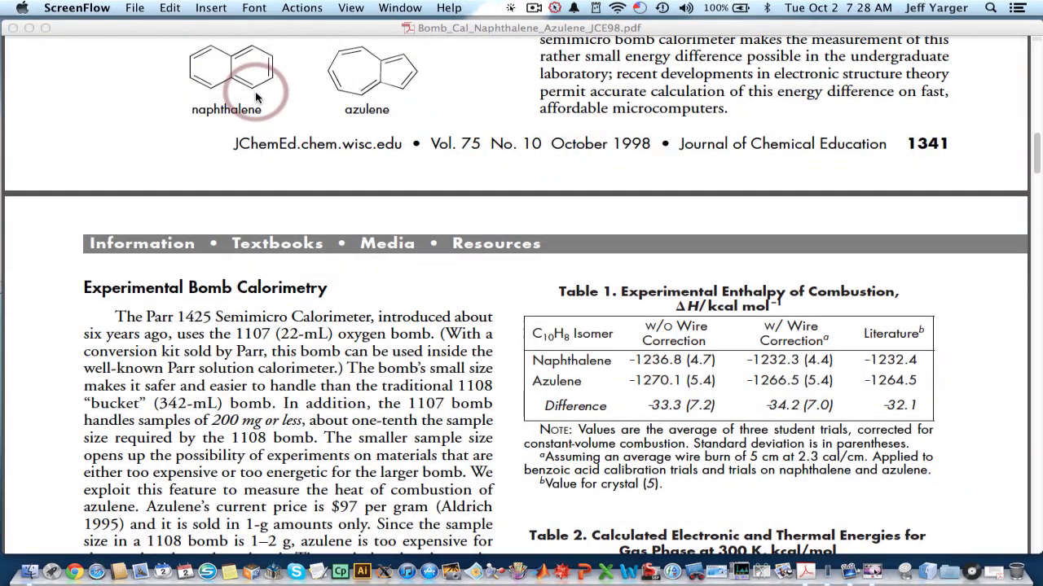
scroll(293, 96, up, 7)
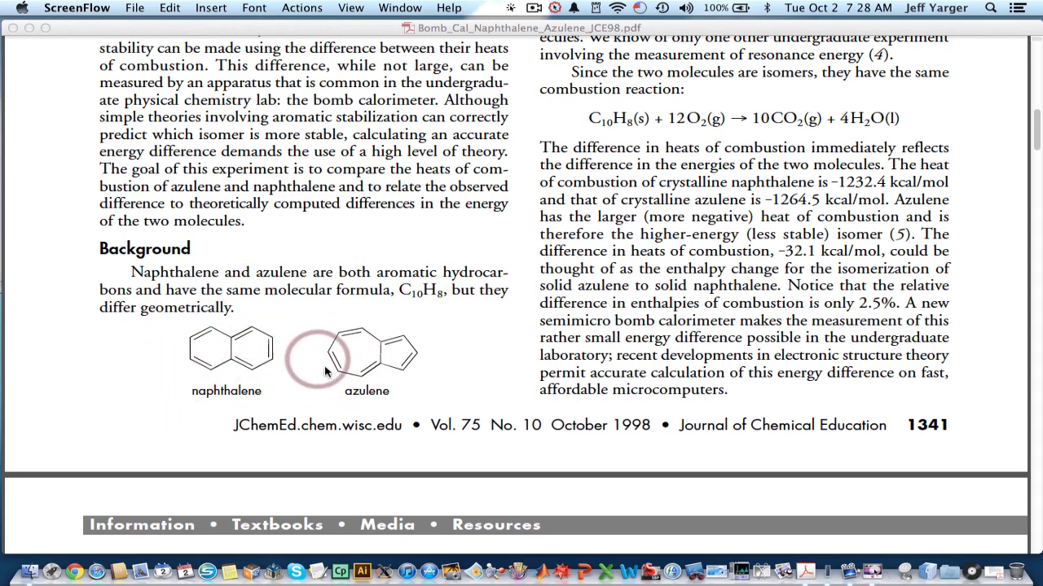
scroll(741, 338, down, 7)
scroll(758, 345, down, 6)
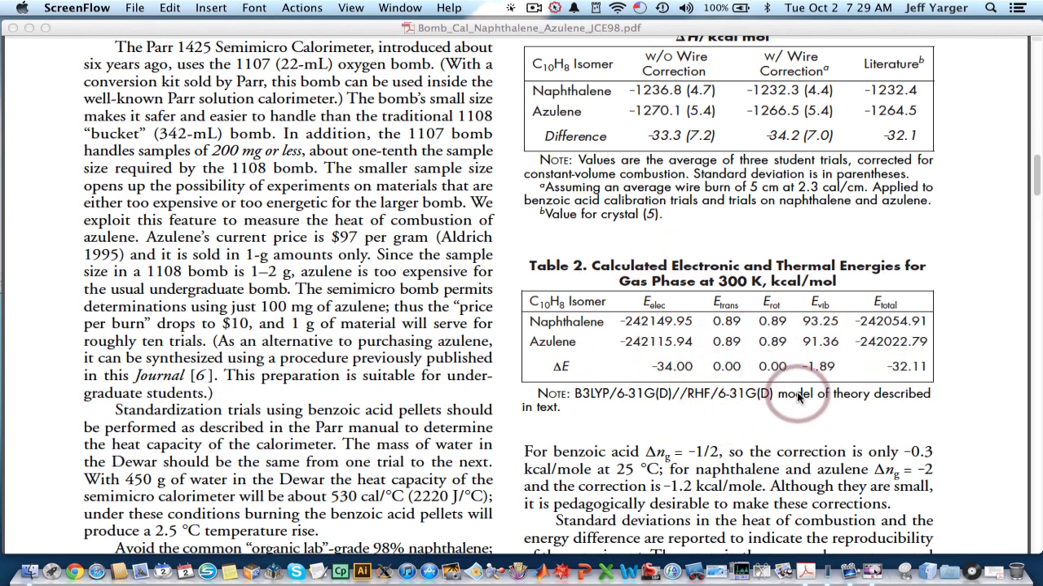
scroll(896, 383, down, 5)
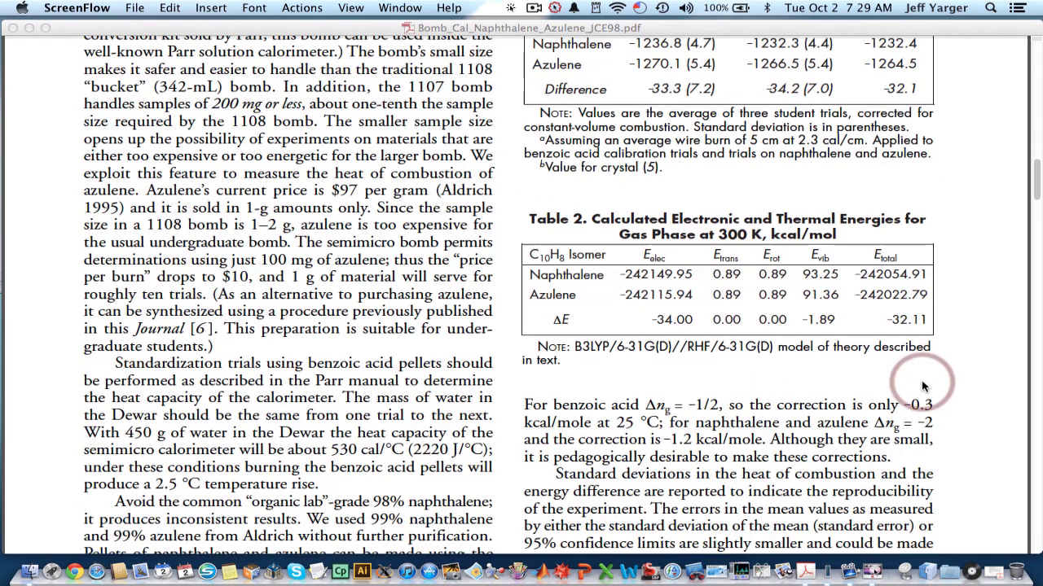
scroll(926, 372, down, 10)
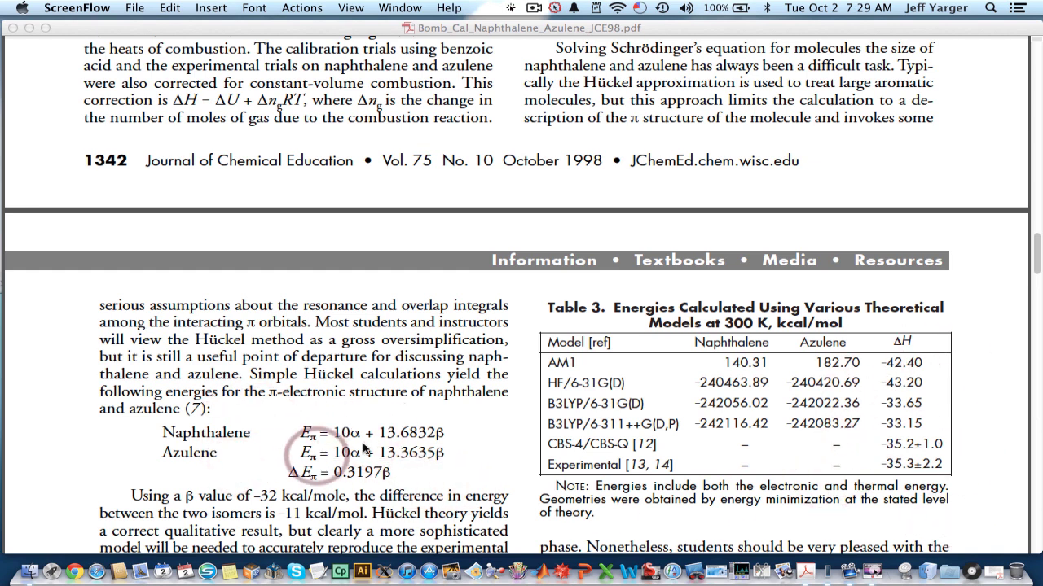
scroll(664, 407, down, 15)
scroll(658, 395, down, 20)
scroll(658, 395, down, 7)
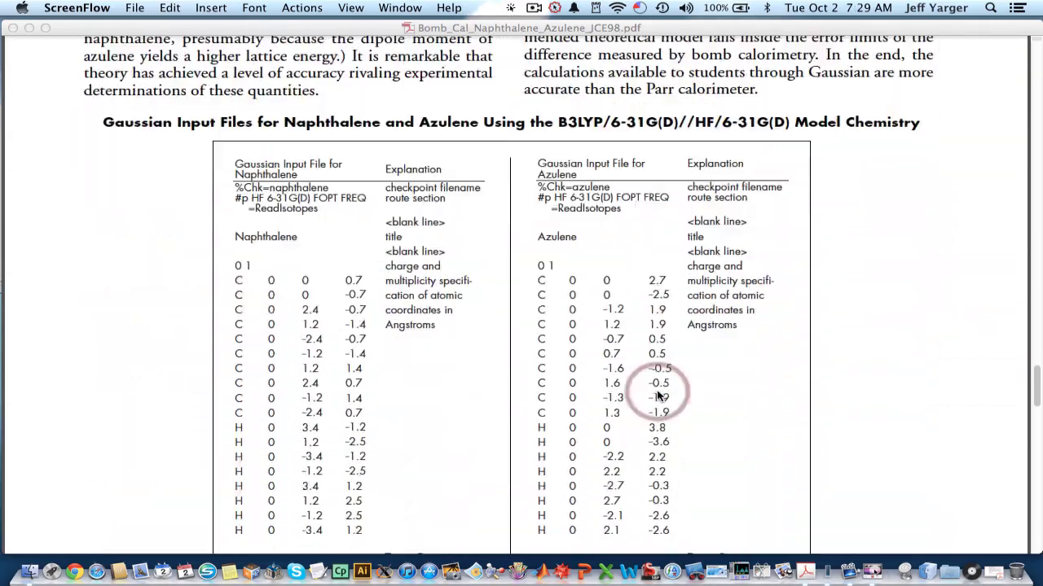
scroll(658, 397, down, 20)
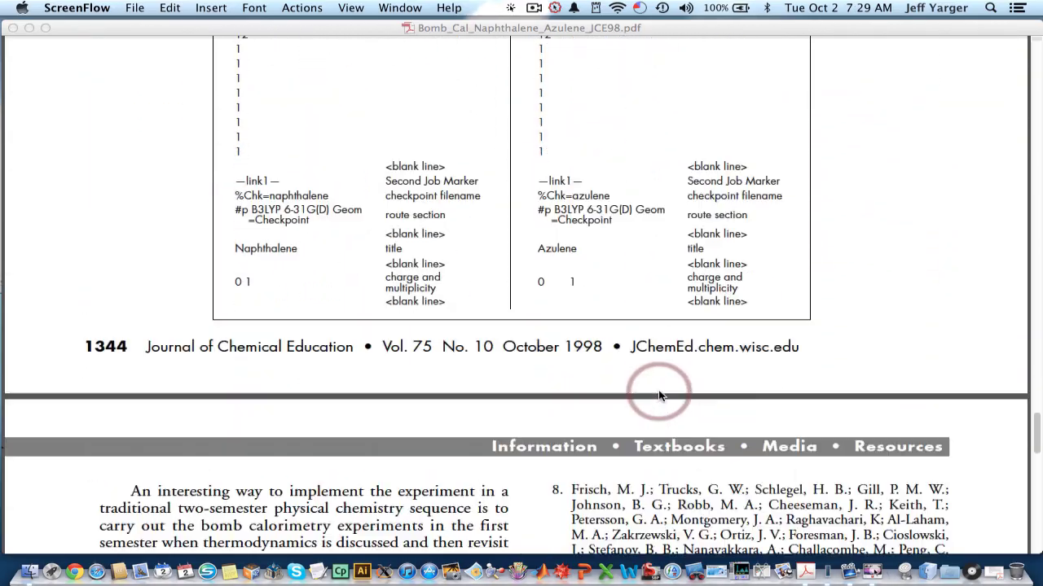
scroll(659, 395, down, 9)
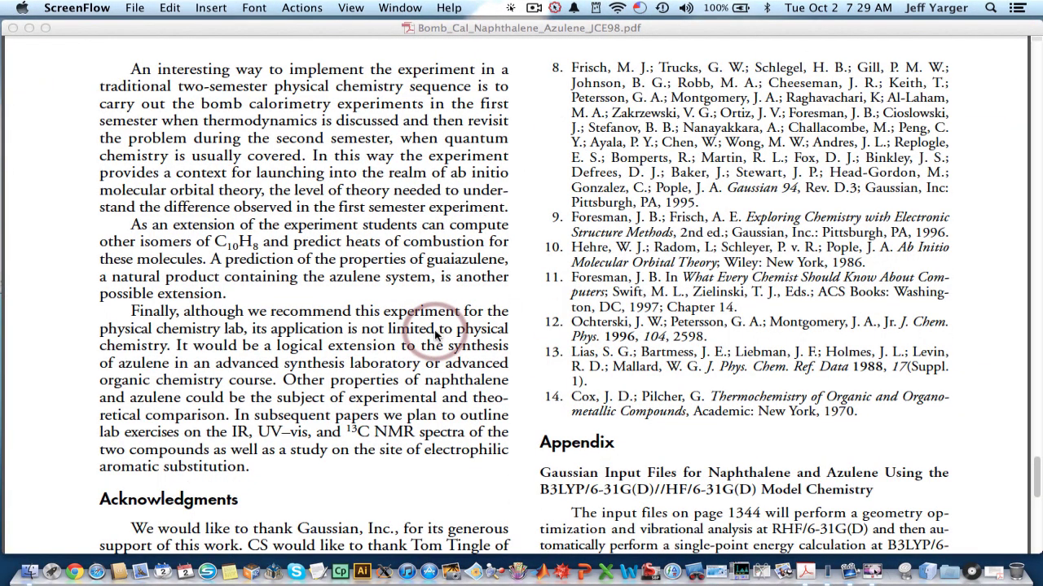
scroll(438, 326, up, 15)
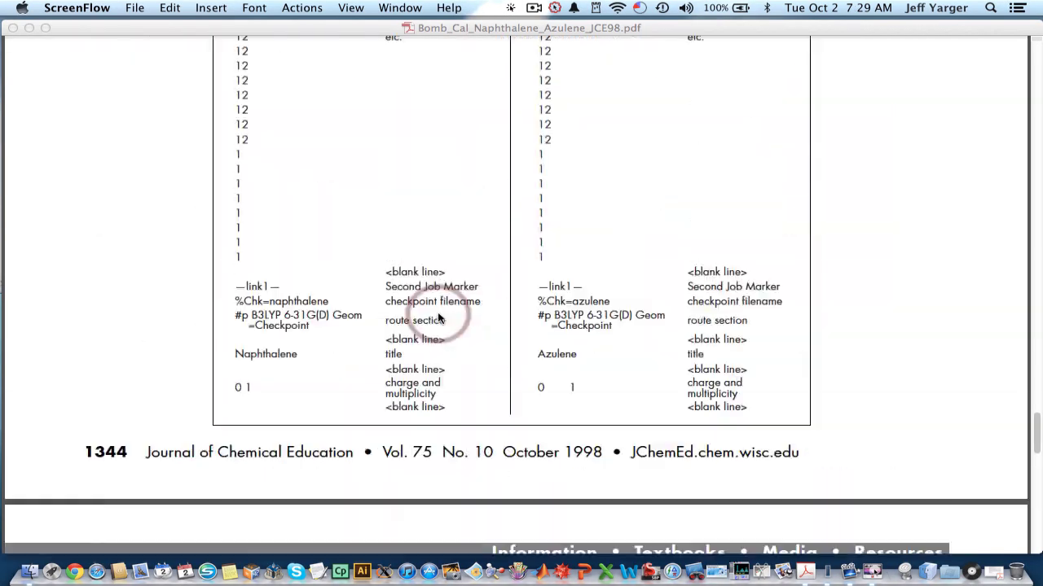
scroll(438, 317, up, 20)
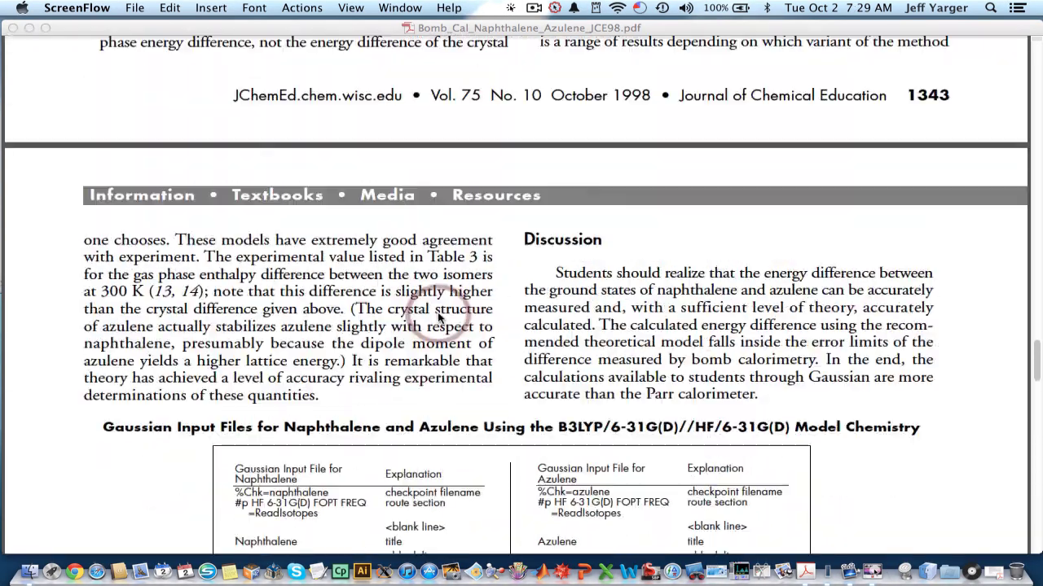
scroll(440, 320, down, 20)
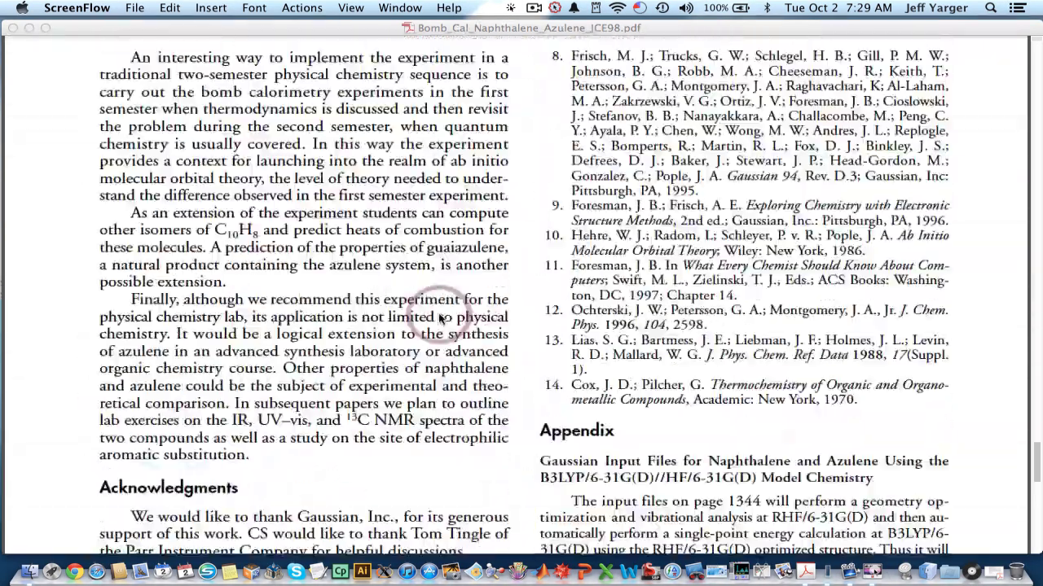
scroll(440, 320, up, 20)
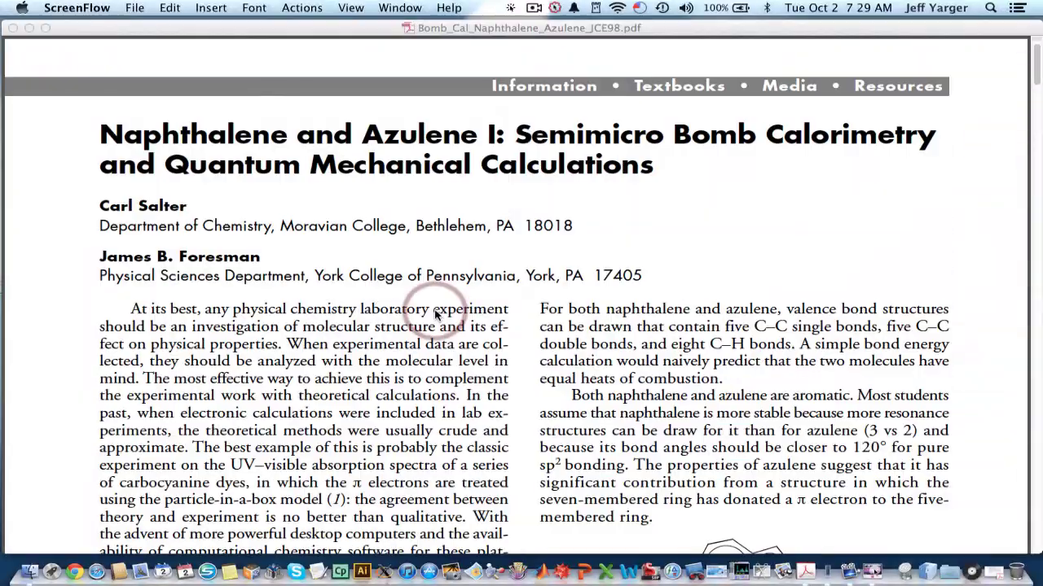
- Minimize the article window and launch GaussView from the Dock
click(29, 29)
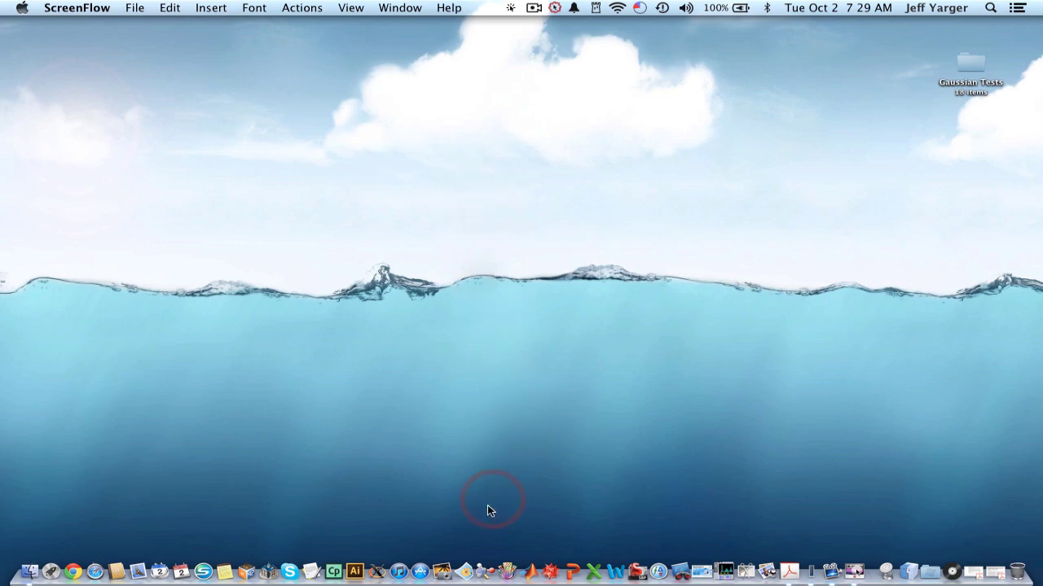
click(486, 560)
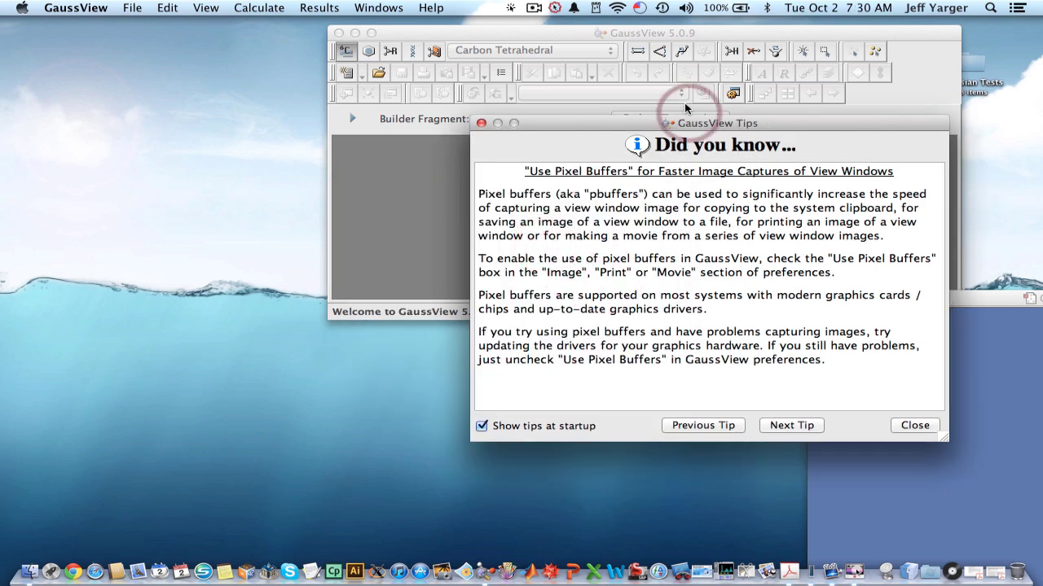
- Dismiss the startup tips and arrange the main, builder and empty molecule windows
drag(645, 124, 338, 187)
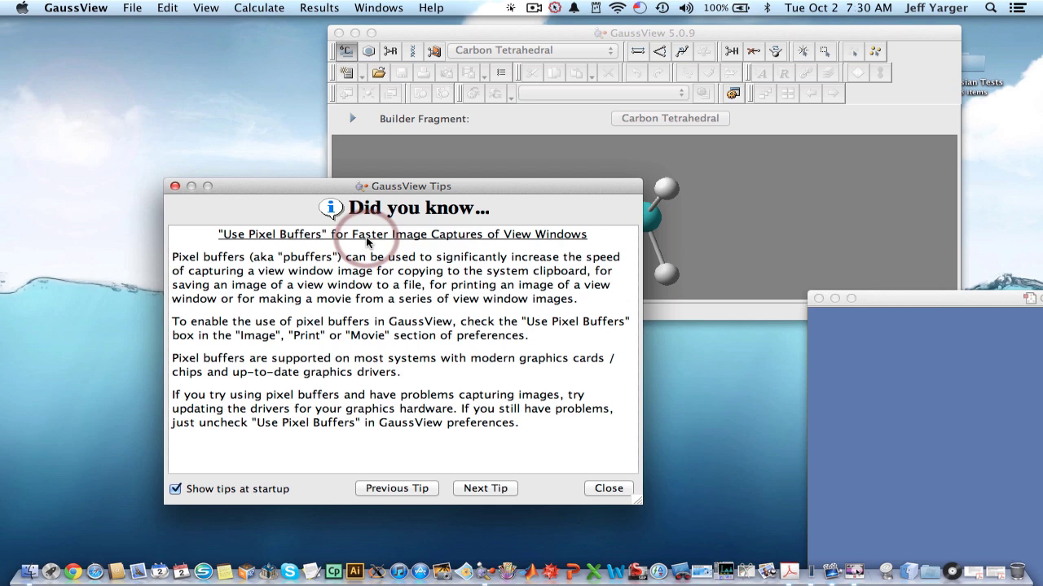
drag(942, 303, 564, 212)
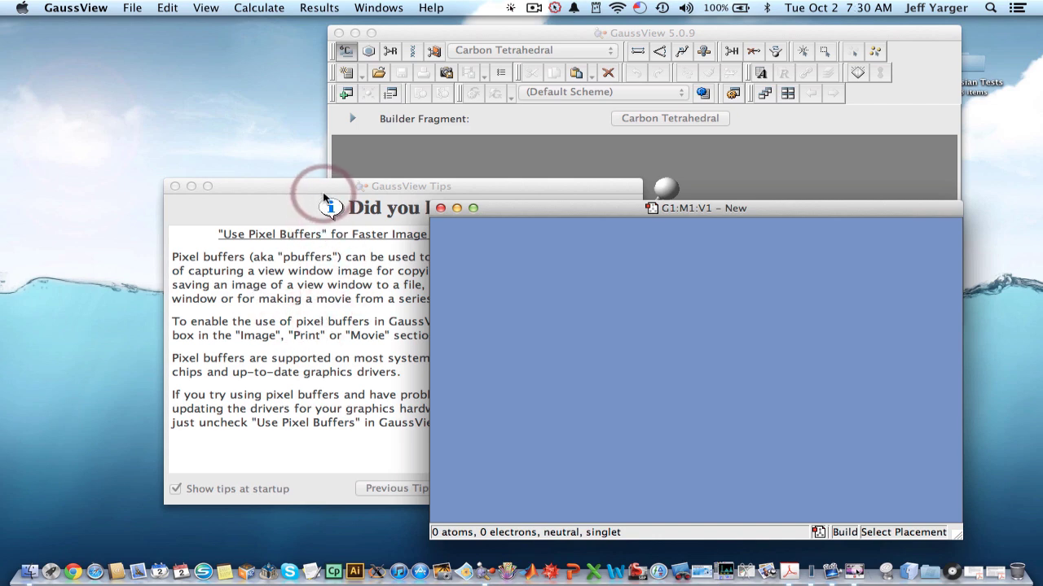
drag(318, 187, 264, 171)
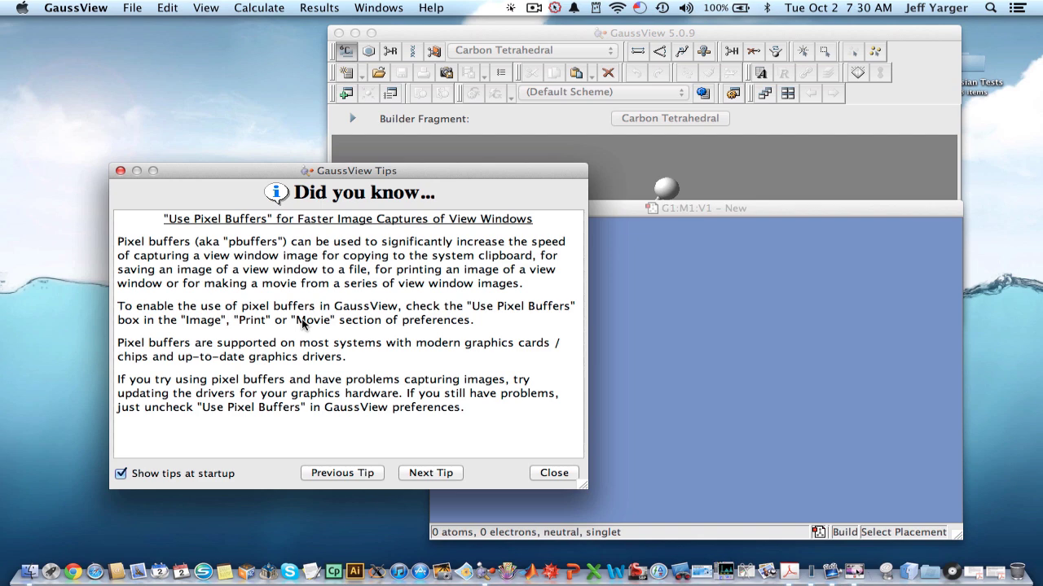
click(578, 470)
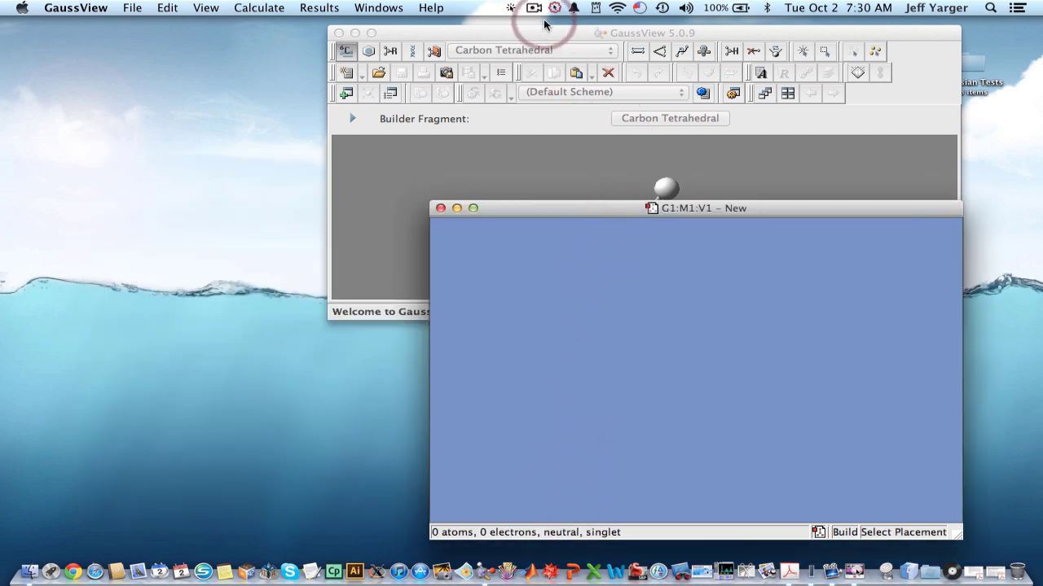
click(546, 30)
drag(546, 30, 303, 45)
drag(824, 202, 821, 149)
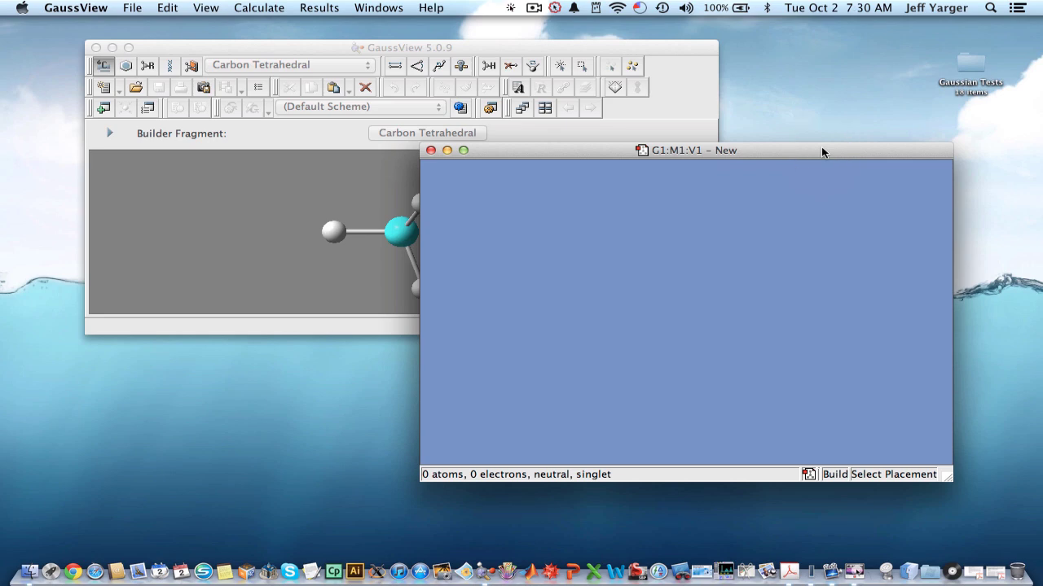
drag(512, 45, 442, 43)
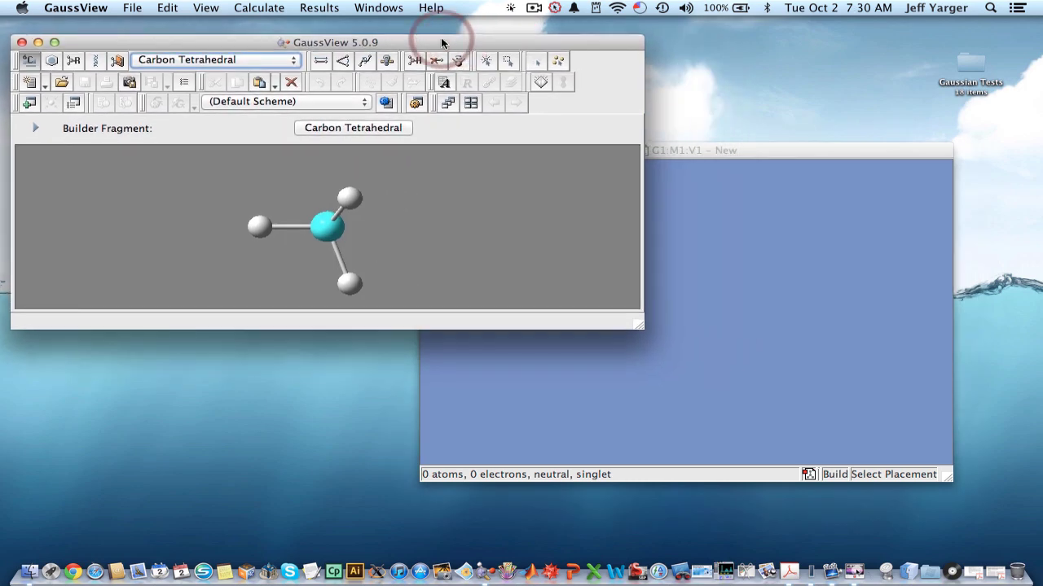
drag(881, 188, 874, 151)
click(711, 285)
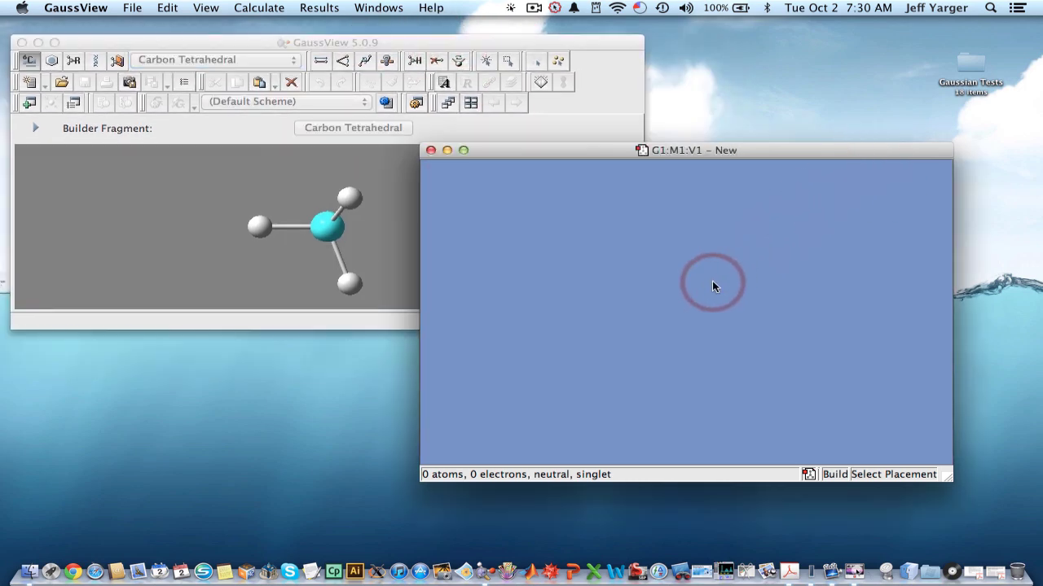
click(132, 7)
click(151, 27)
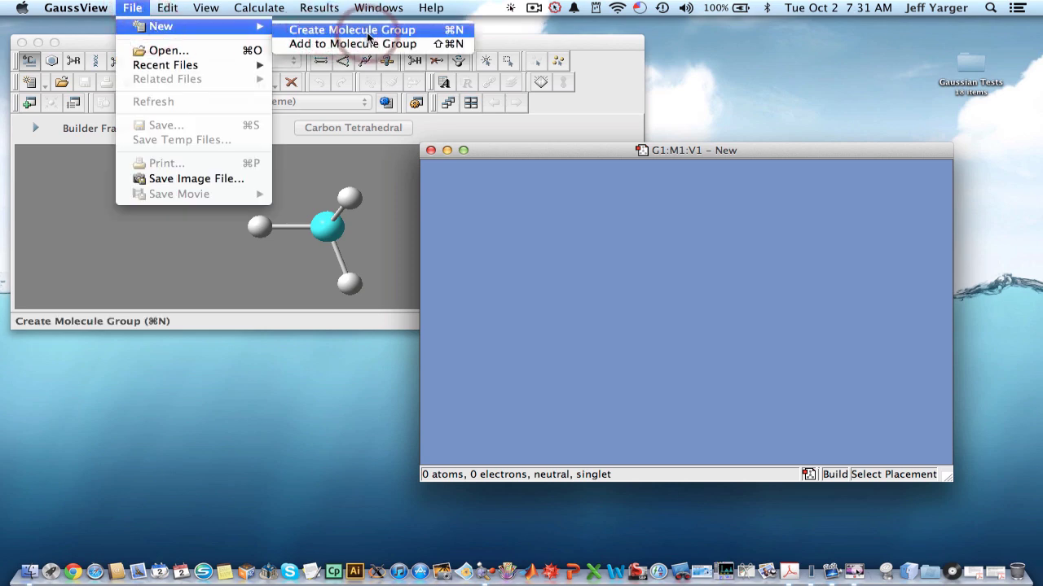
click(589, 162)
click(597, 147)
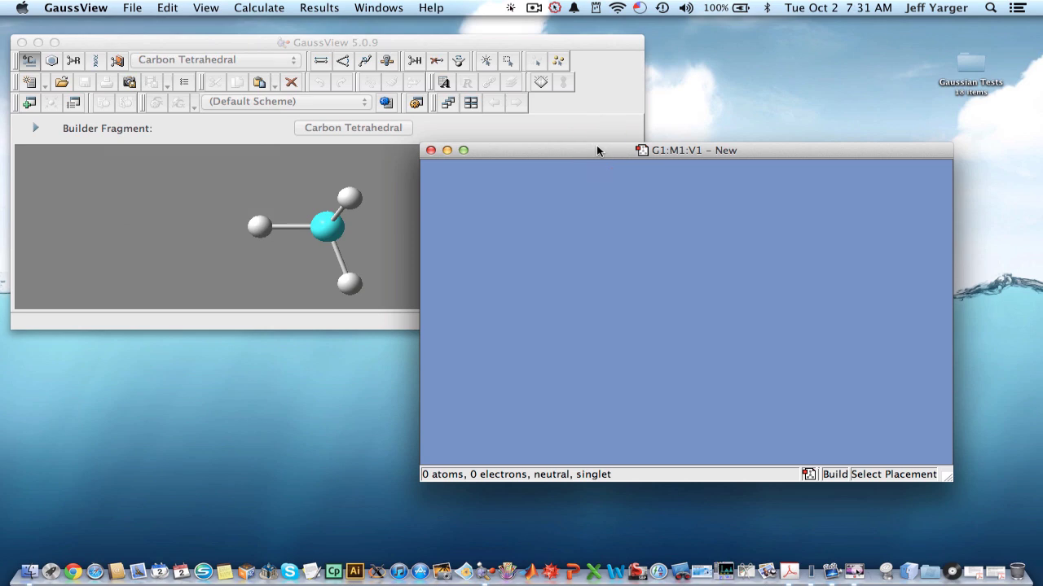
click(372, 86)
click(183, 49)
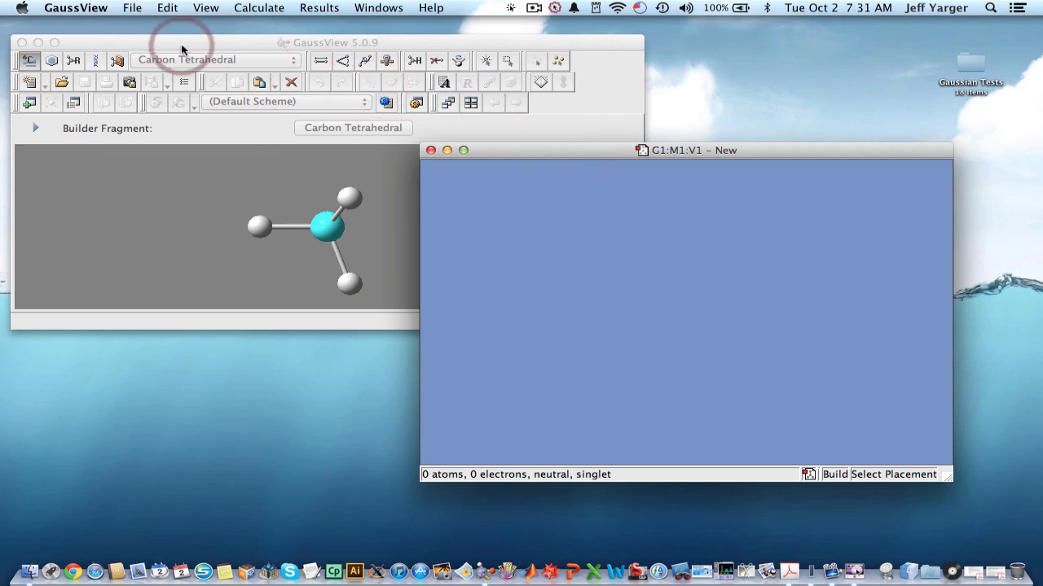
click(269, 8)
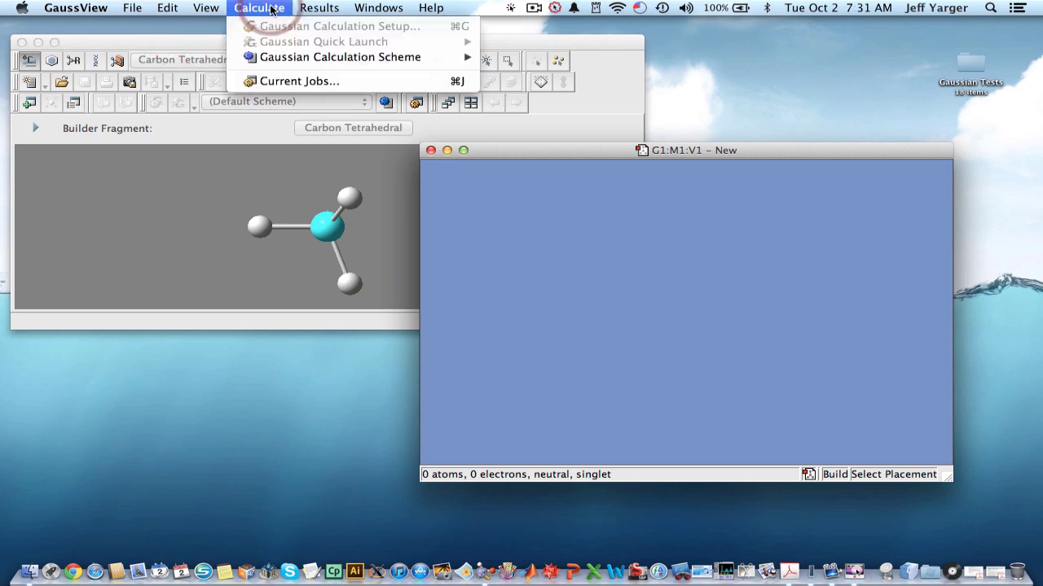
click(199, 47)
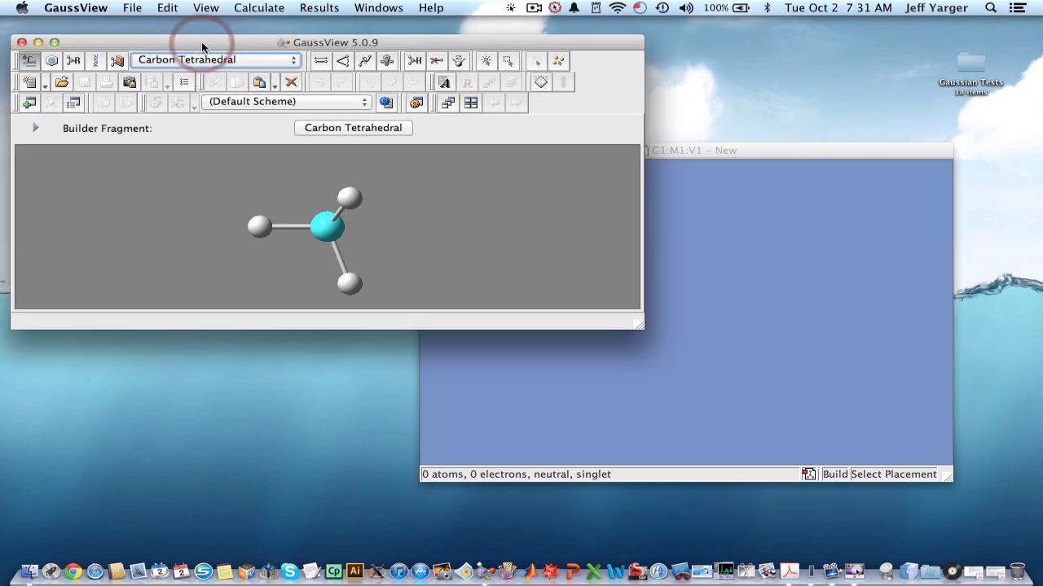
click(831, 156)
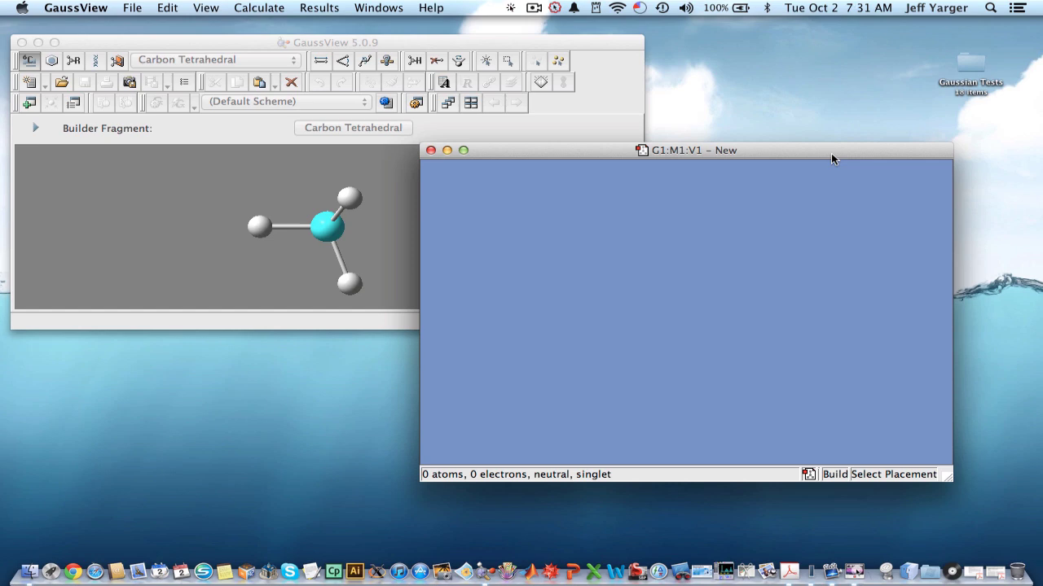
click(252, 39)
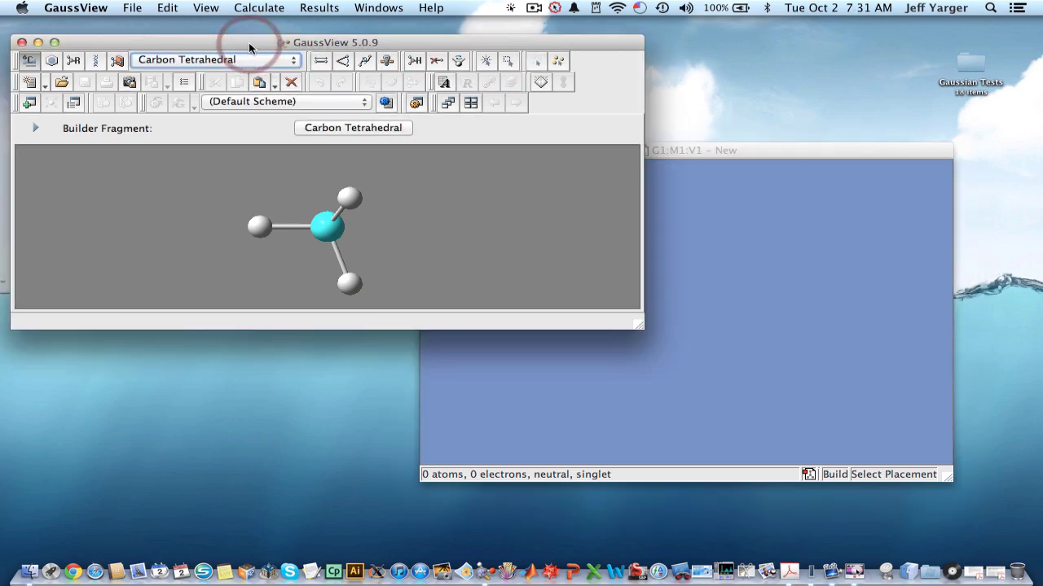
- Place three separate Carbon Tetrahedral methane fragments in the molecule window, giving 15 atoms
click(29, 59)
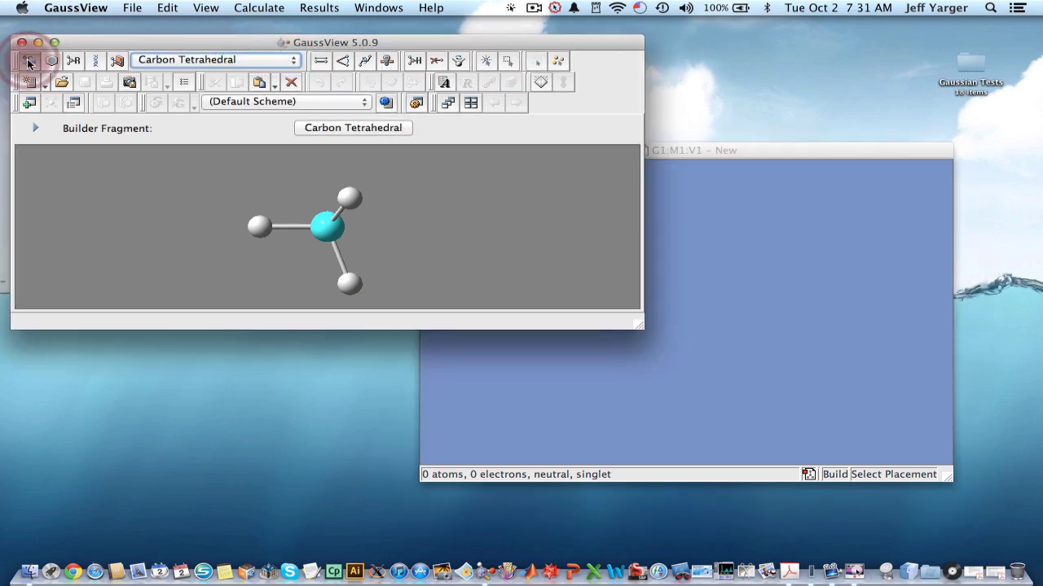
drag(36, 19, 74, 32)
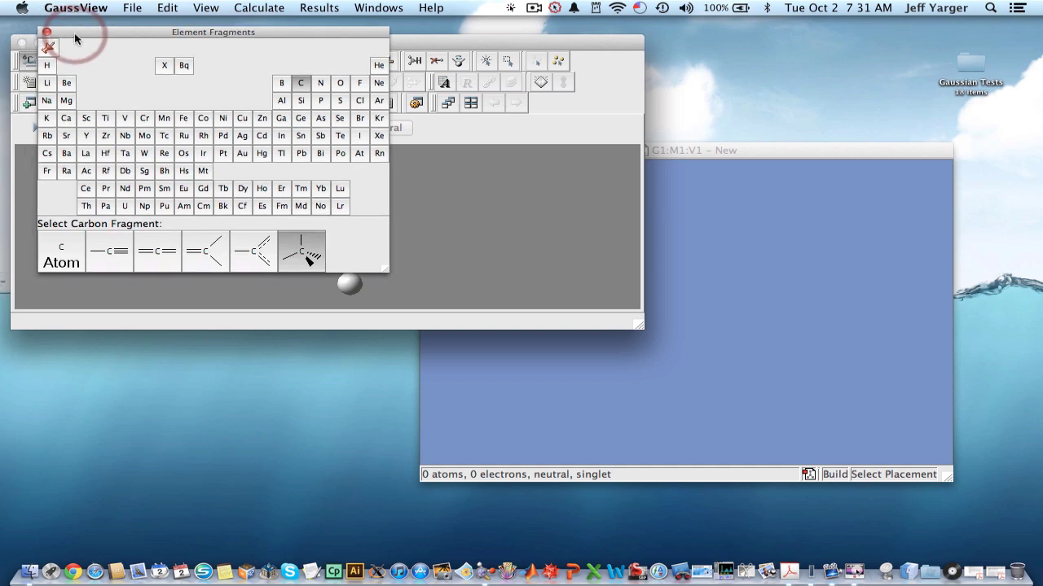
click(762, 159)
click(710, 299)
click(778, 300)
click(726, 226)
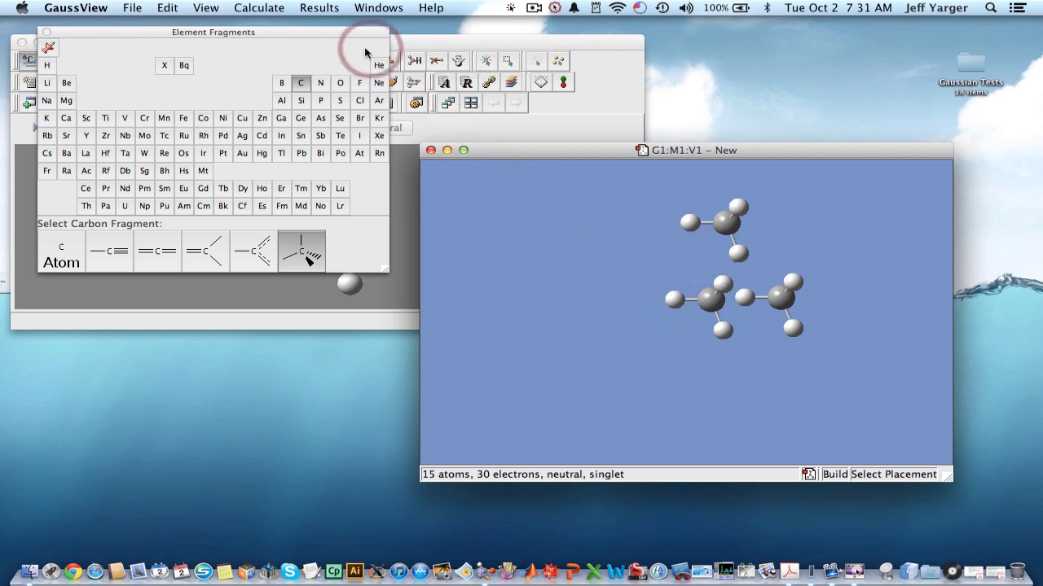
click(47, 33)
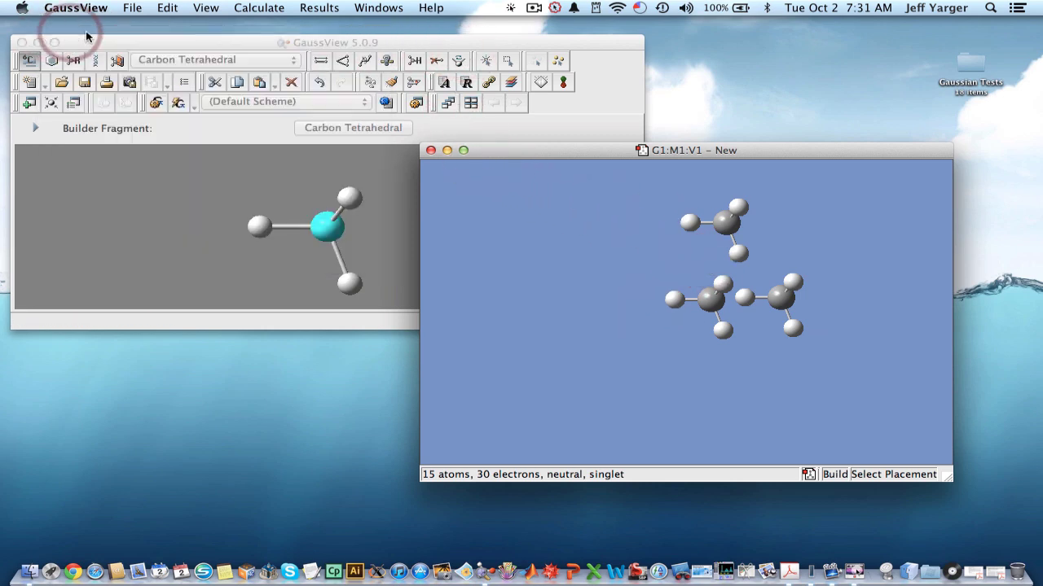
- Single-bond the lower-left carbon to the upper carbon, shortening the bond to about 1.55
click(330, 64)
click(705, 297)
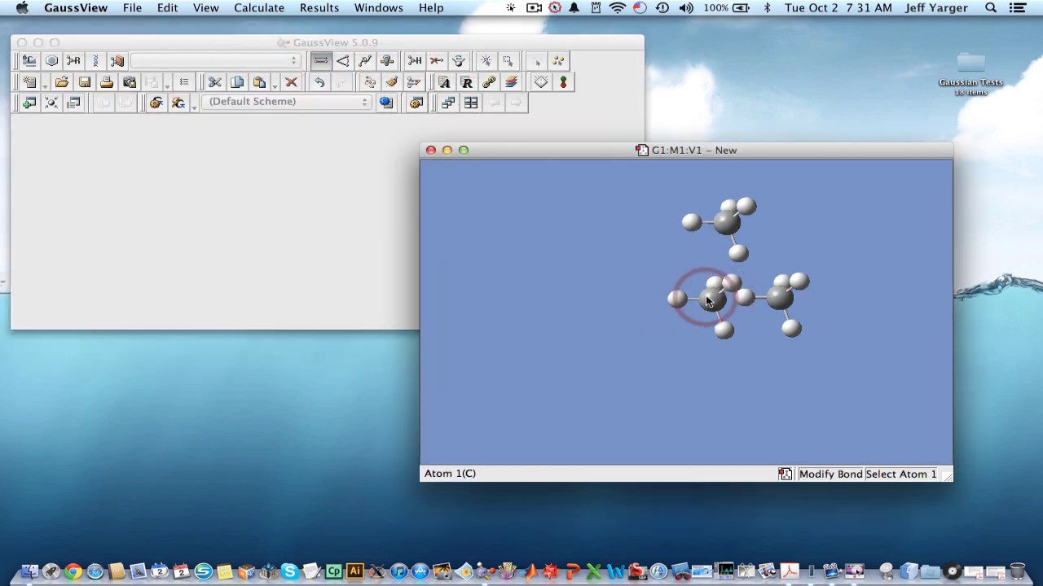
click(709, 292)
click(725, 222)
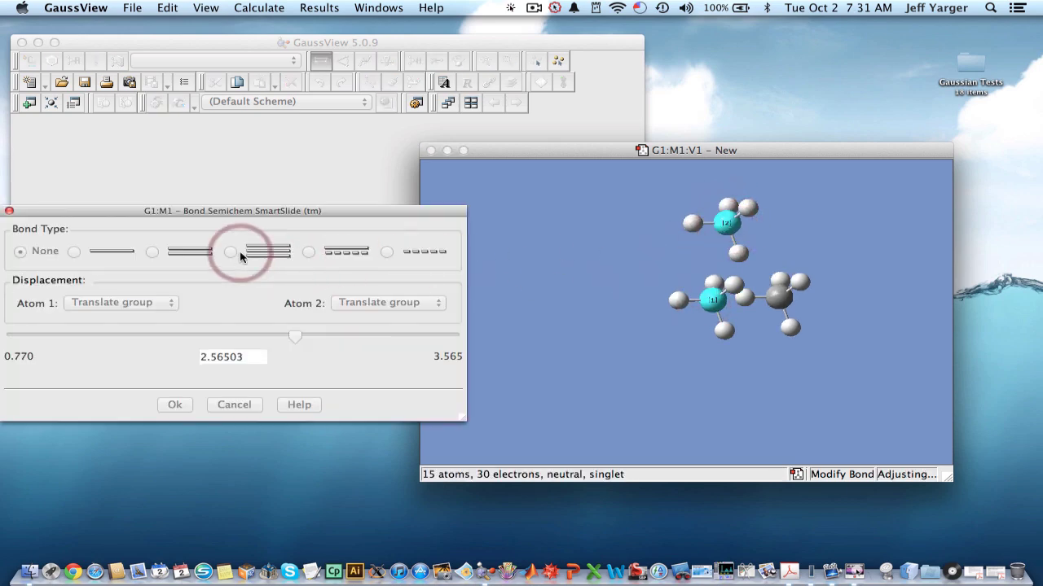
click(73, 252)
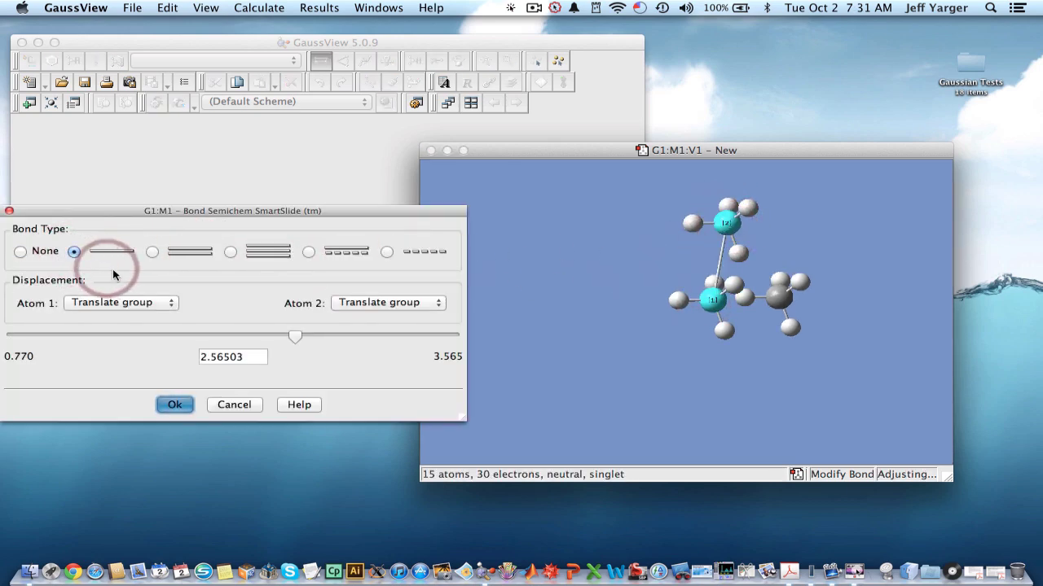
drag(297, 335, 141, 334)
click(174, 405)
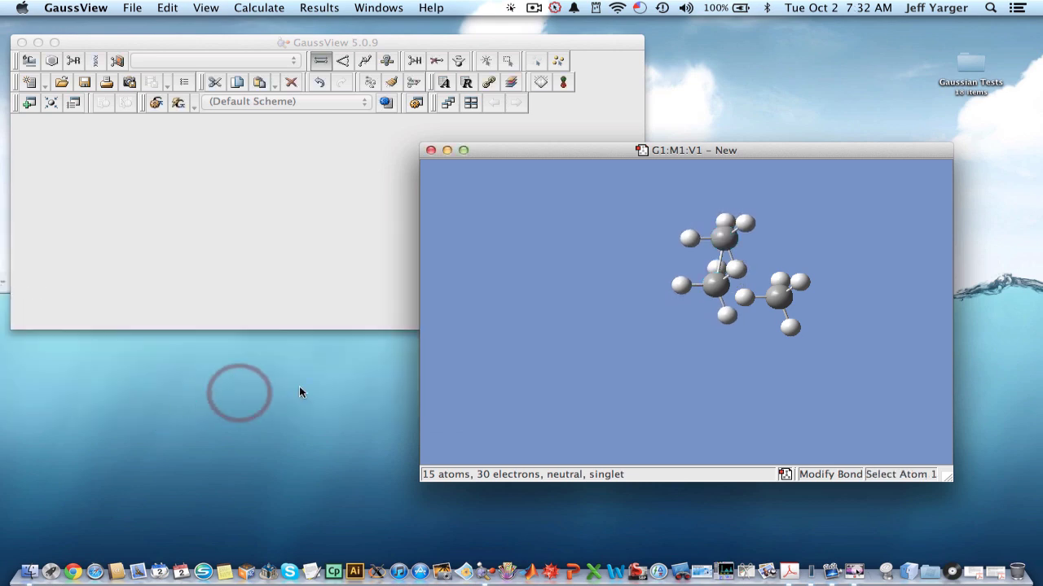
- Single-bond the right carbon to the upper carbon, shortening the bond to about 1.78
click(779, 296)
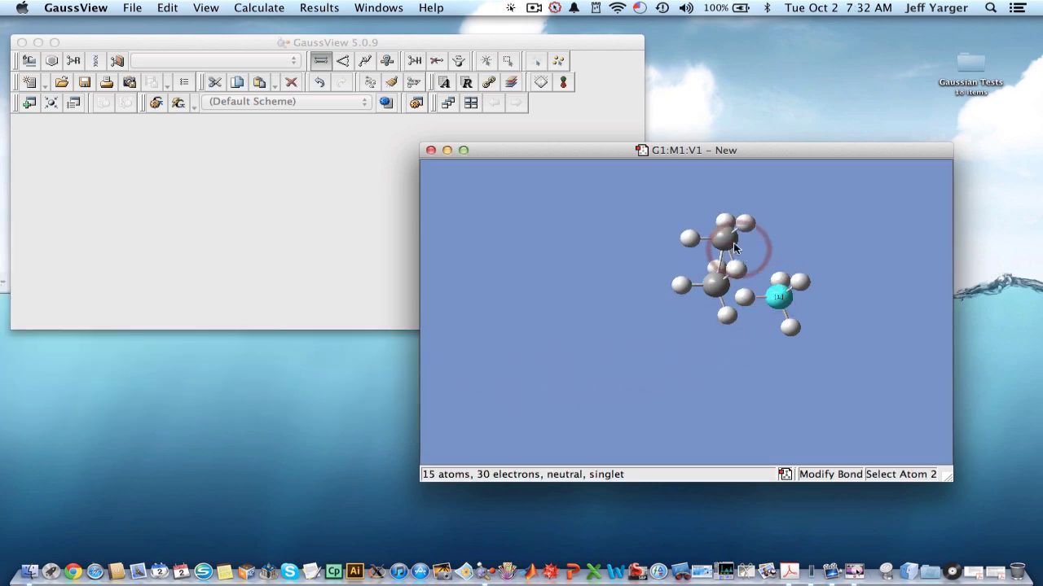
click(729, 240)
click(73, 253)
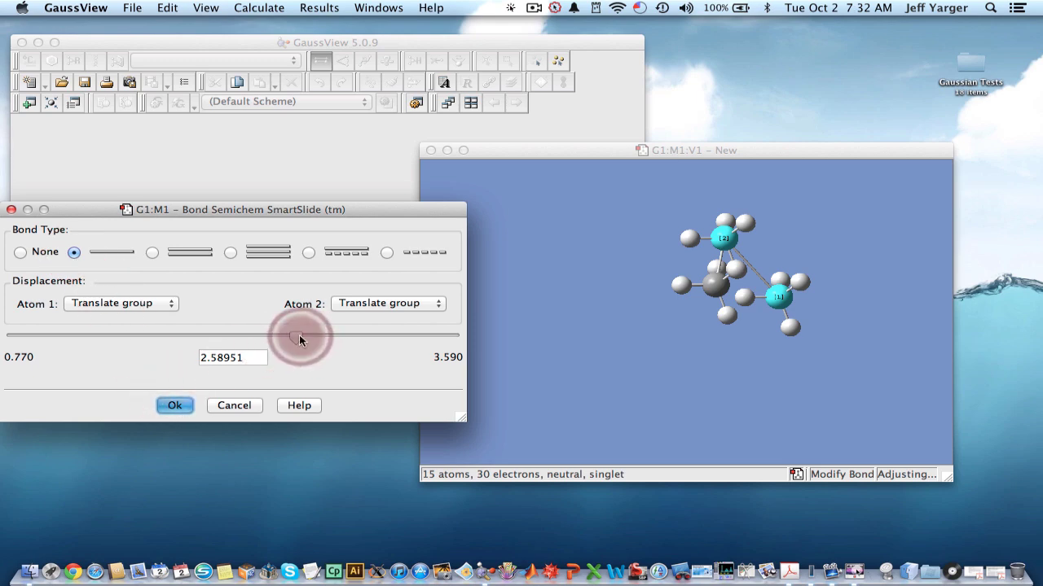
drag(294, 335, 172, 334)
click(174, 405)
drag(768, 351, 736, 389)
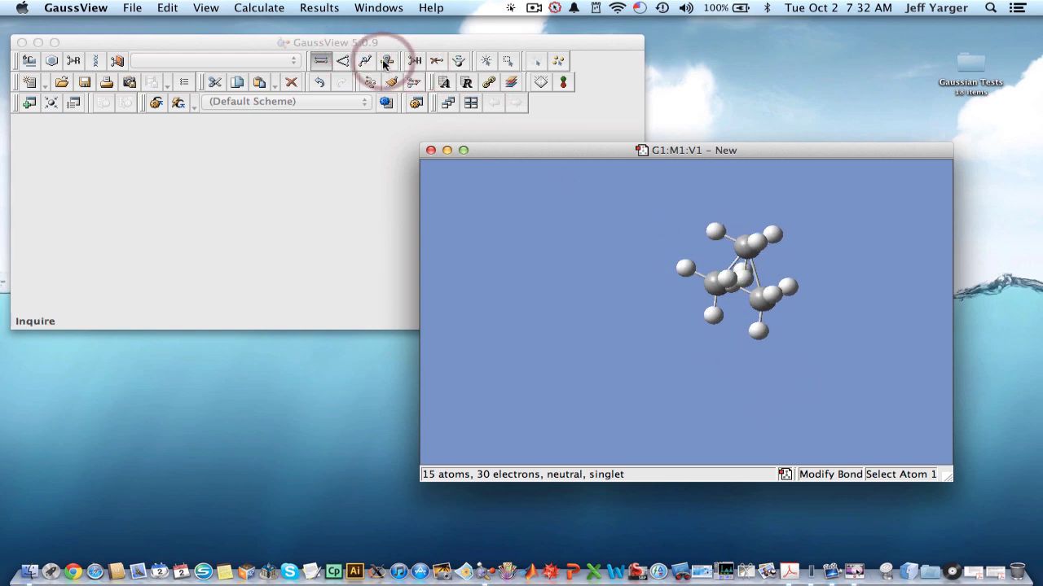
- Delete the six overlapping hydrogens, leaving 9 atoms with two hydrogens per carbon
click(436, 61)
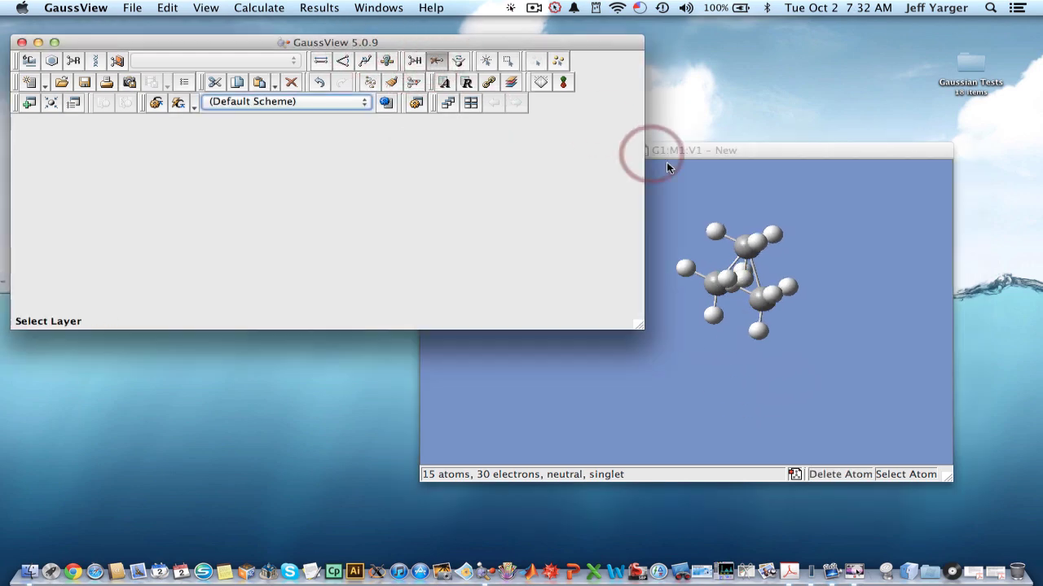
drag(671, 166, 805, 275)
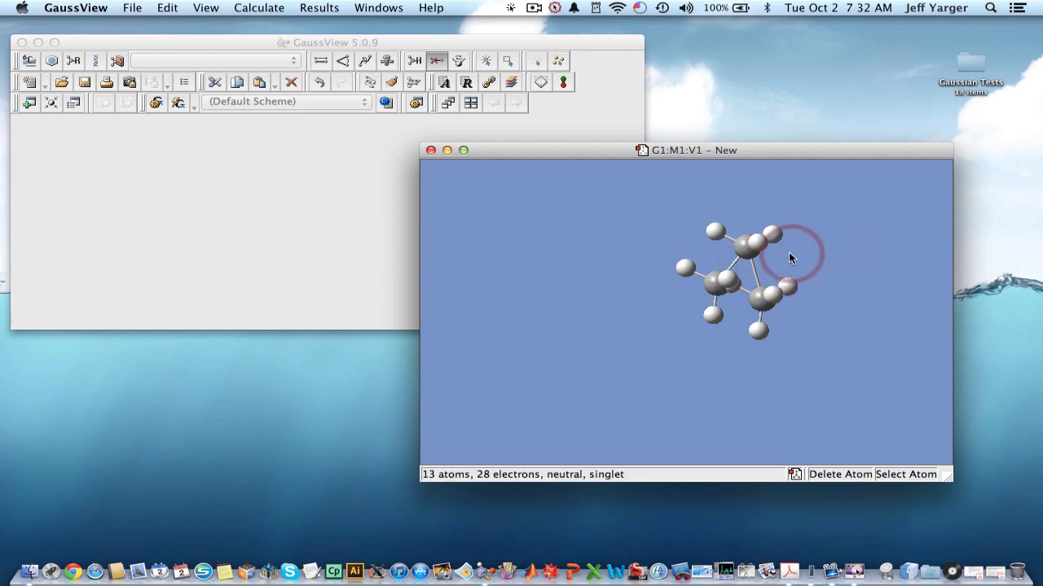
click(734, 285)
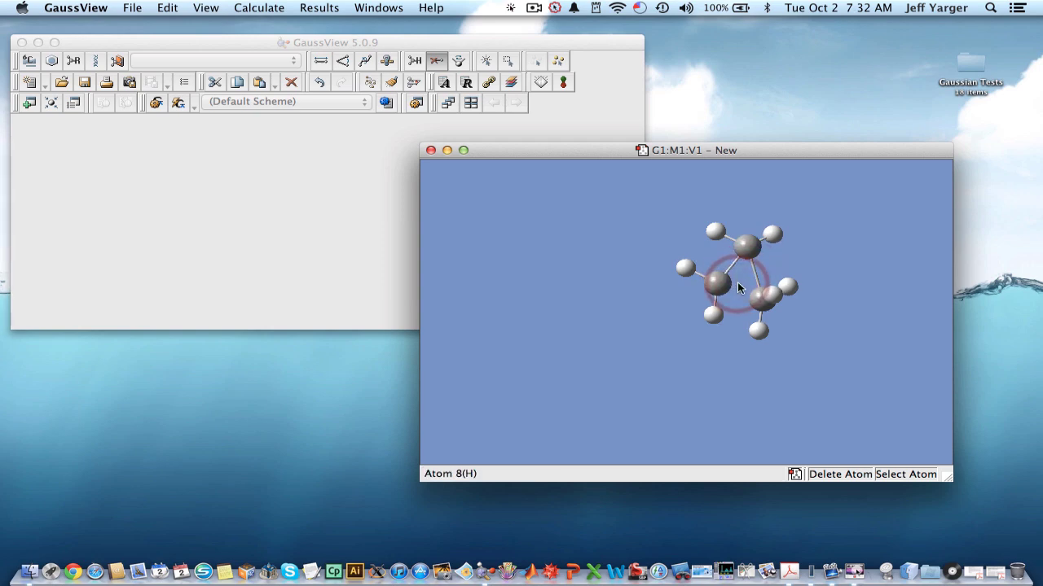
click(790, 292)
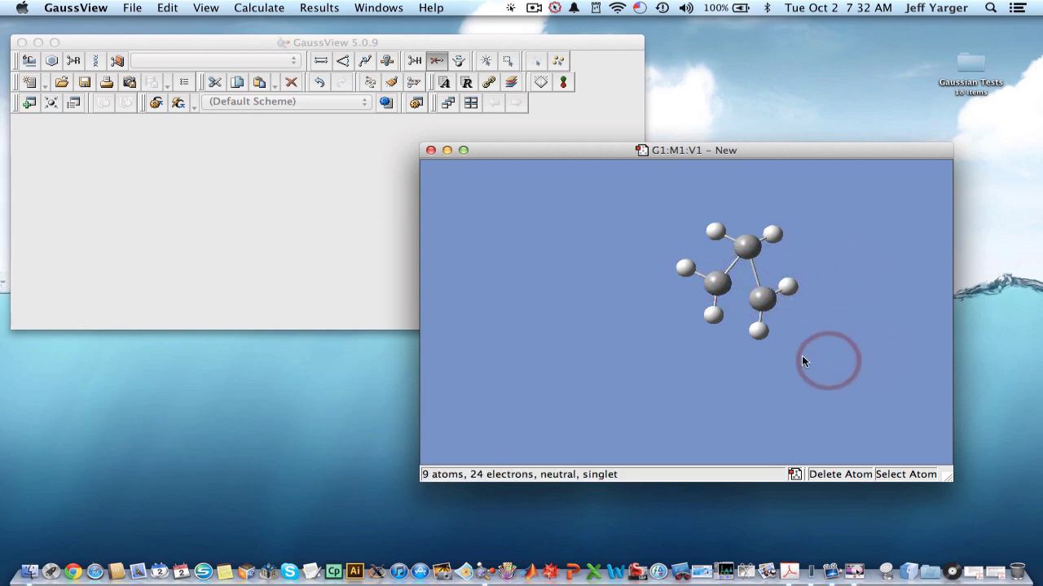
- Single-bond the two lower carbons to close the three-carbon cyclopropane ring
click(321, 61)
click(720, 285)
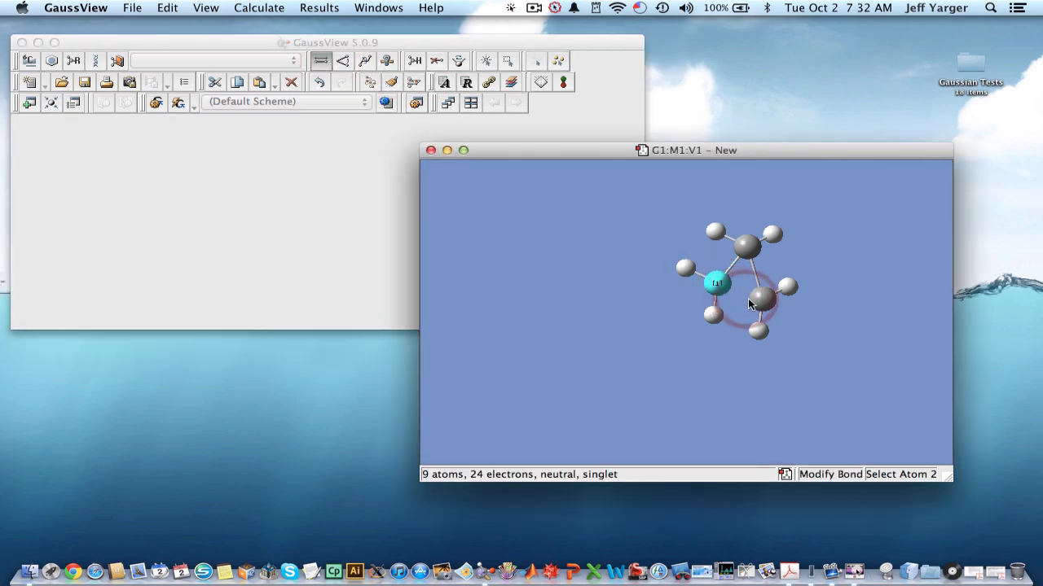
click(748, 298)
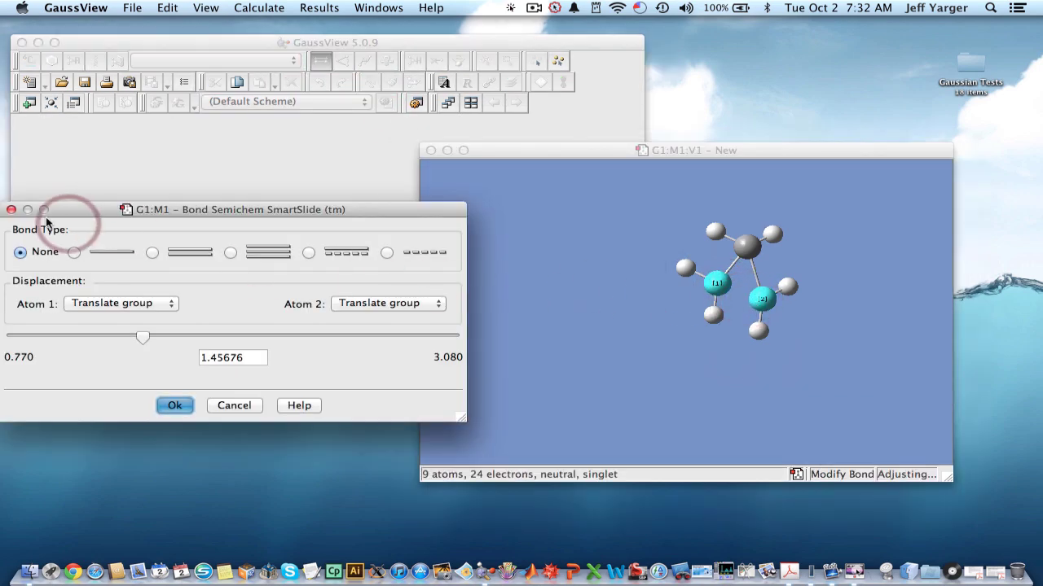
click(75, 253)
click(174, 405)
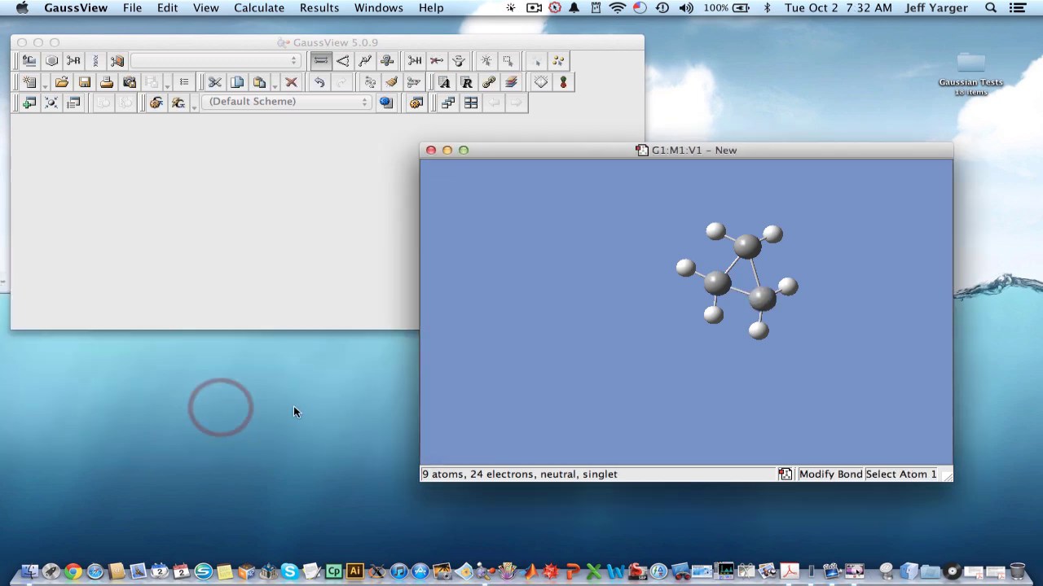
drag(876, 378, 680, 398)
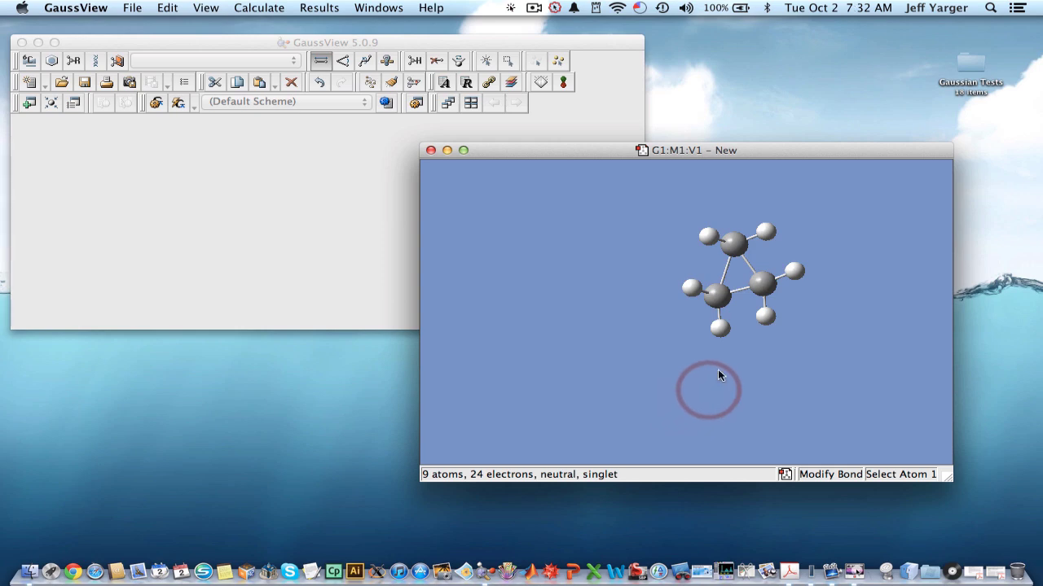
- In Gaussian Calculation Setup, set the job type to Optimization to a Minimum
click(259, 8)
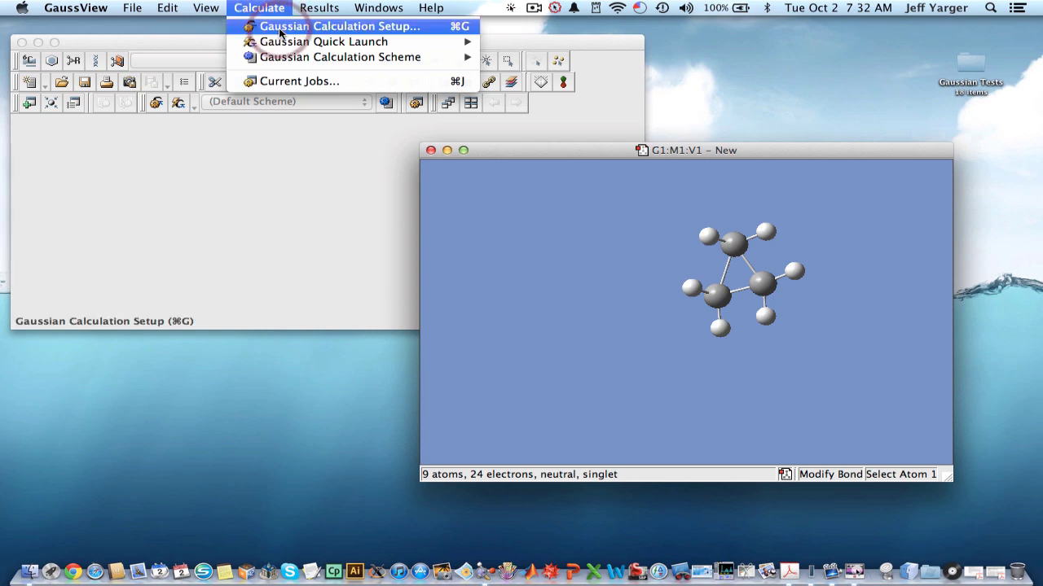
click(279, 27)
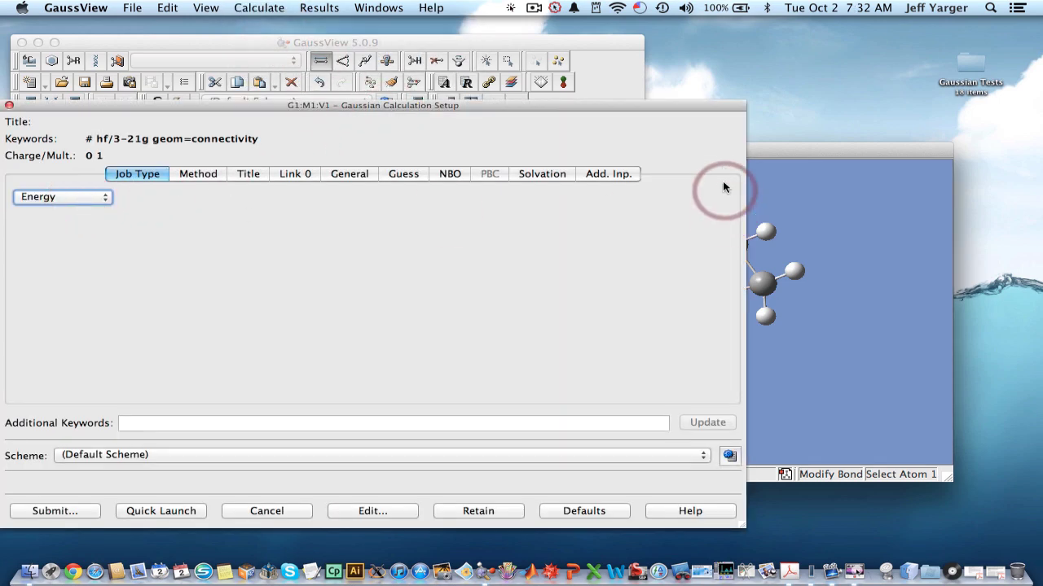
click(88, 199)
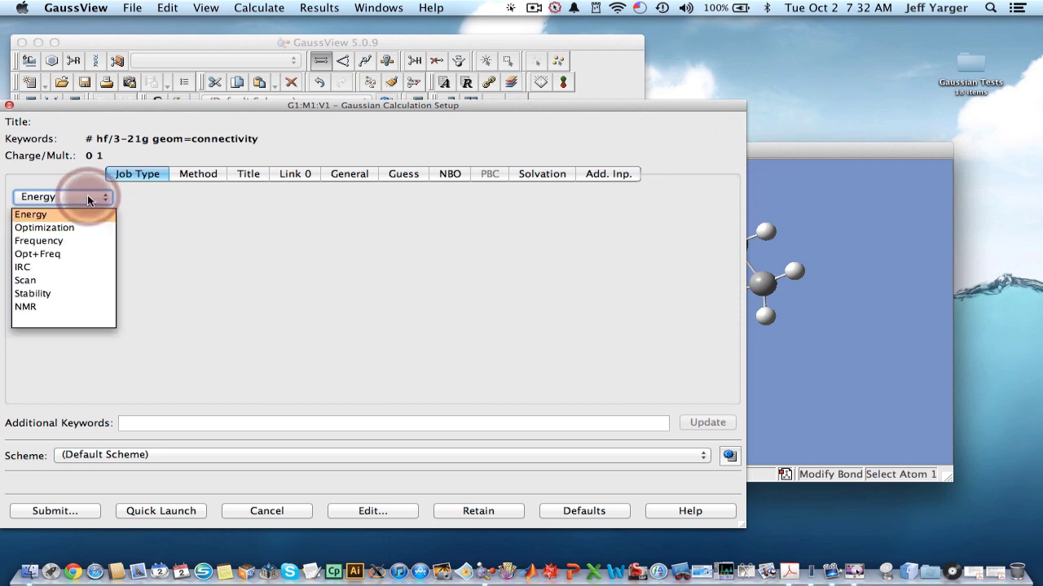
click(82, 229)
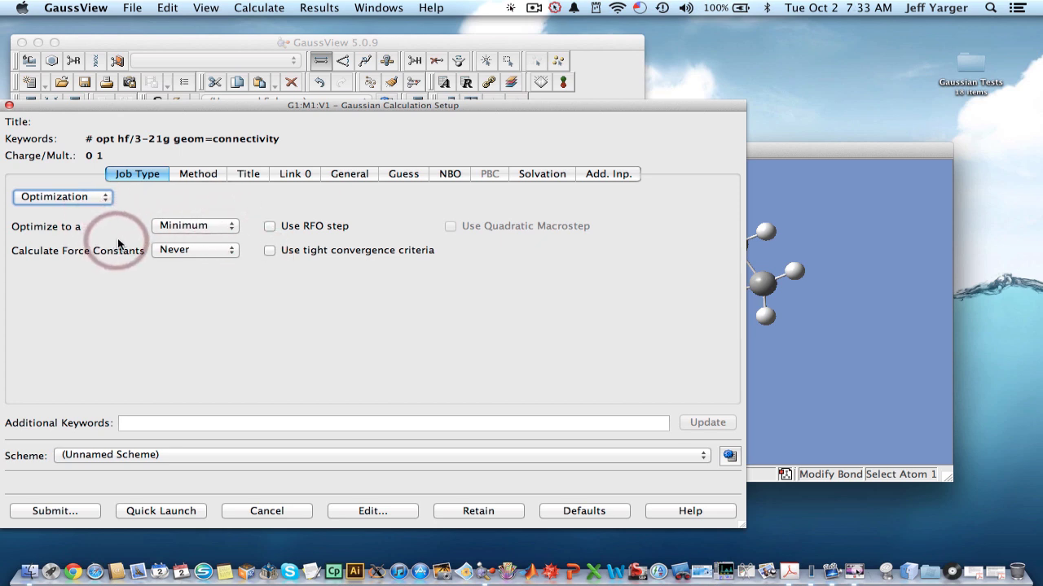
click(185, 226)
click(187, 214)
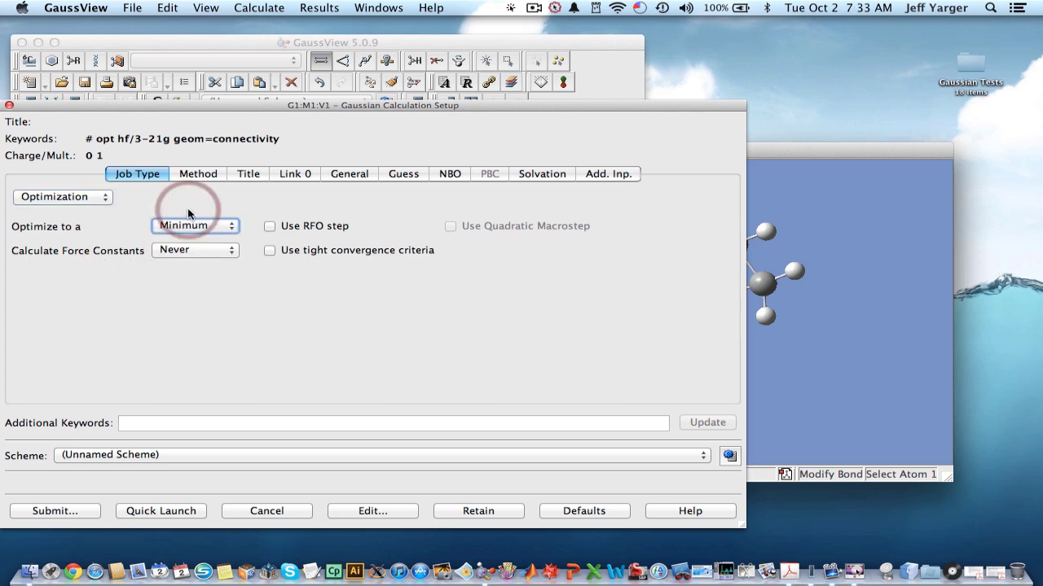
- Set the method to ground-state Semi-empirical PM3, giving keywords # opt pm3 geom=connectivity
click(198, 173)
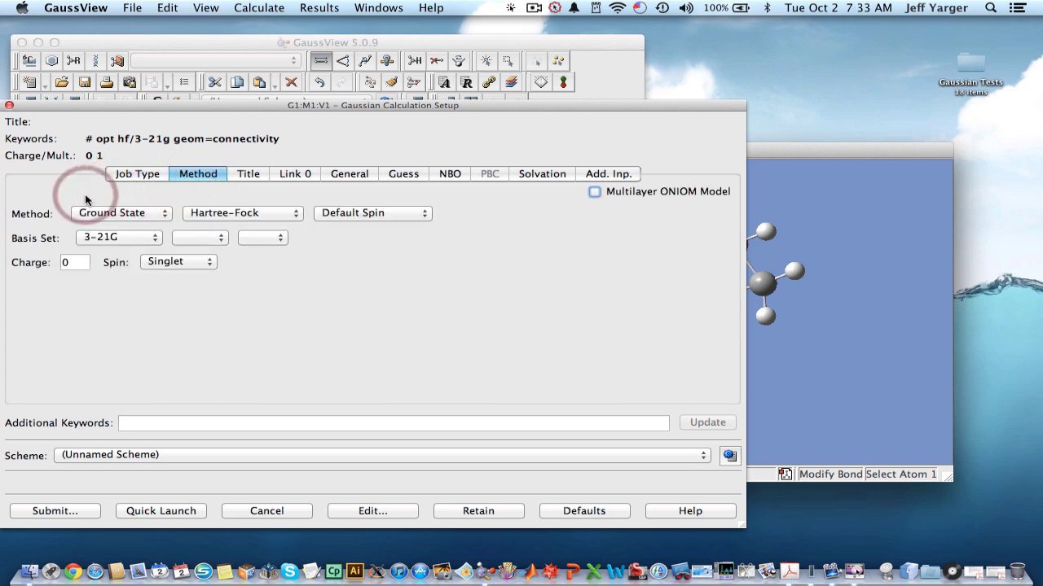
click(102, 213)
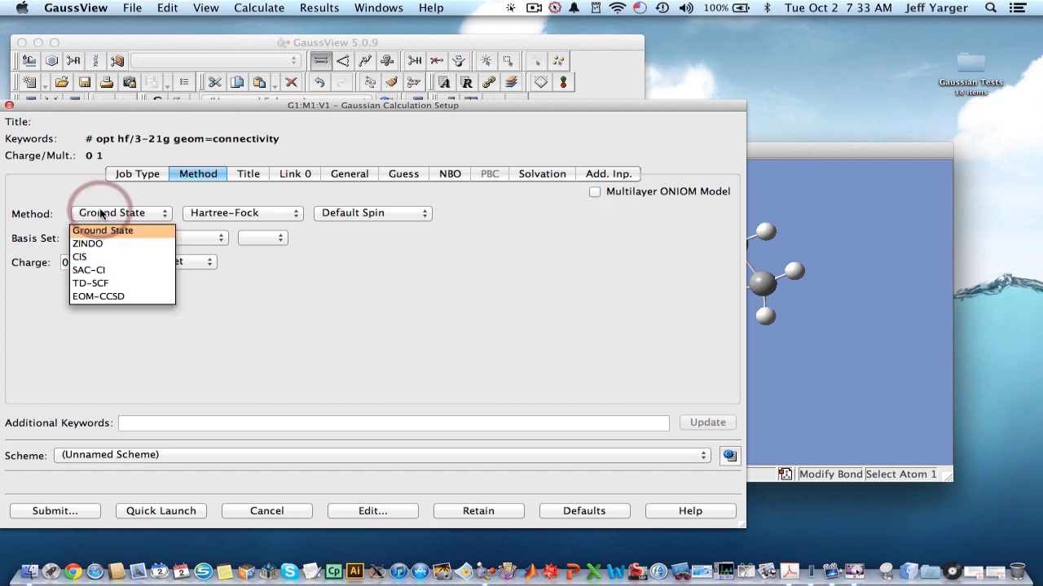
click(102, 214)
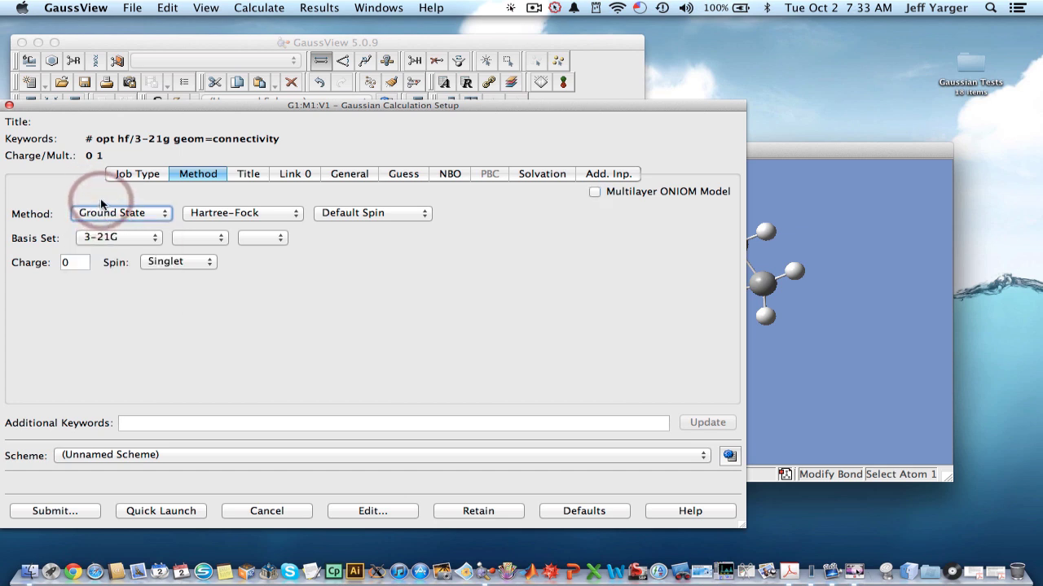
click(226, 214)
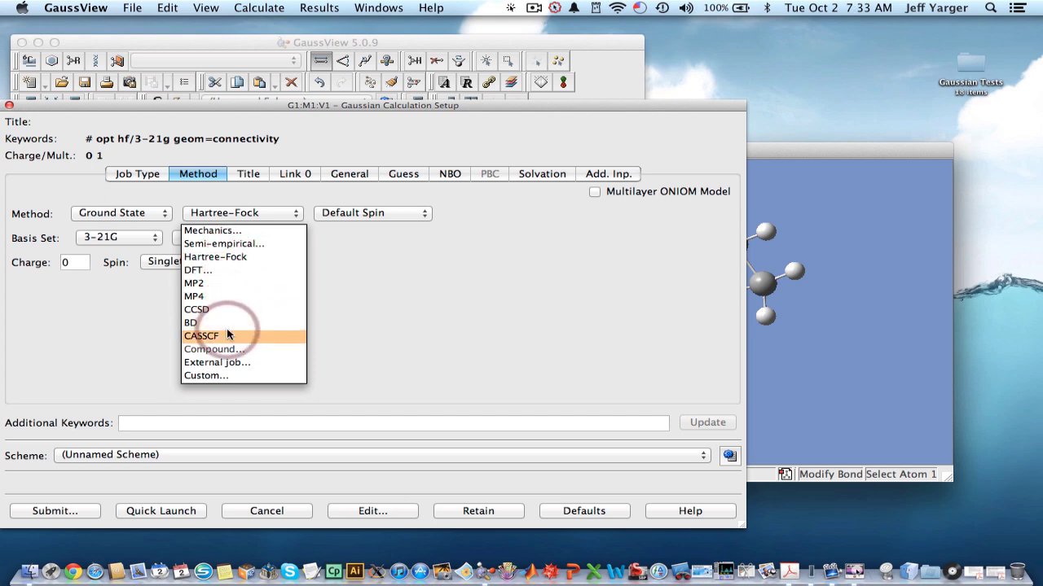
click(231, 259)
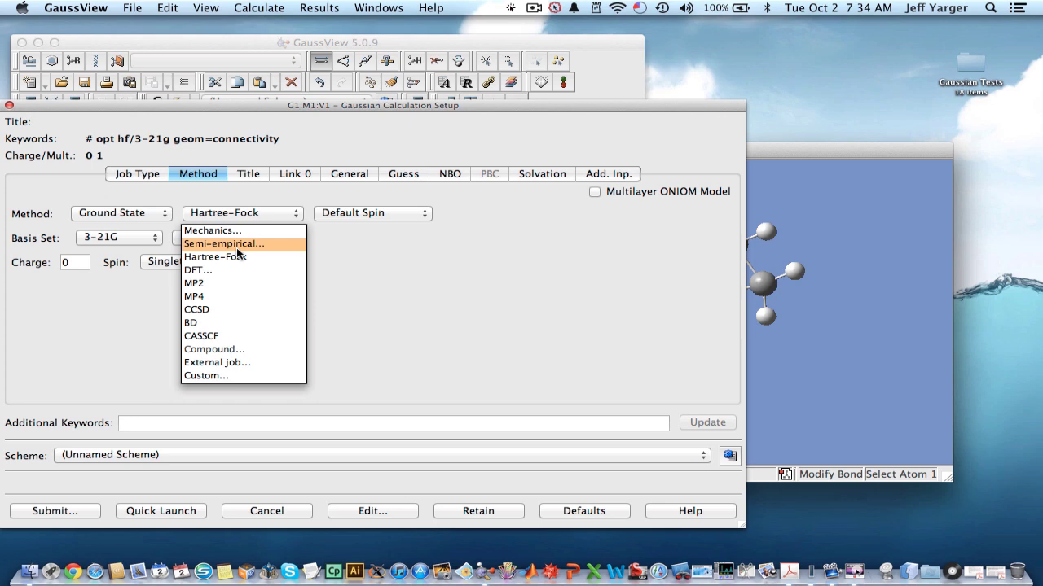
click(241, 244)
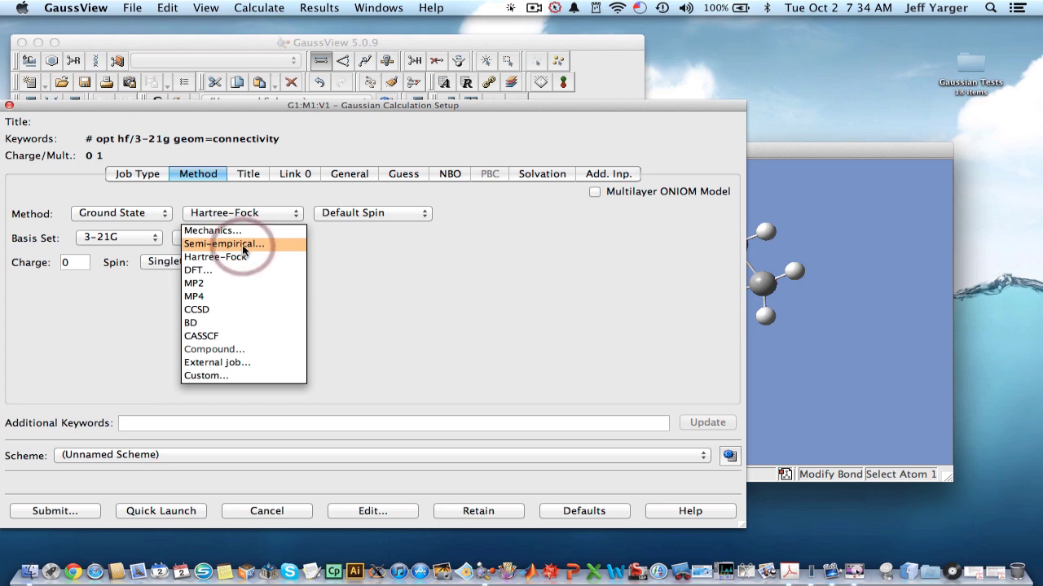
click(344, 214)
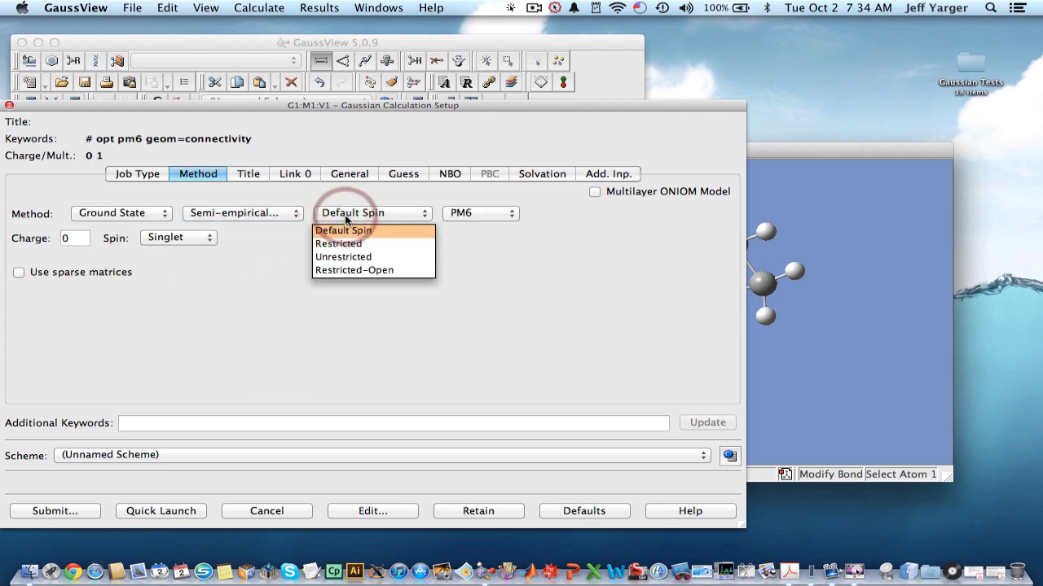
click(420, 214)
click(447, 213)
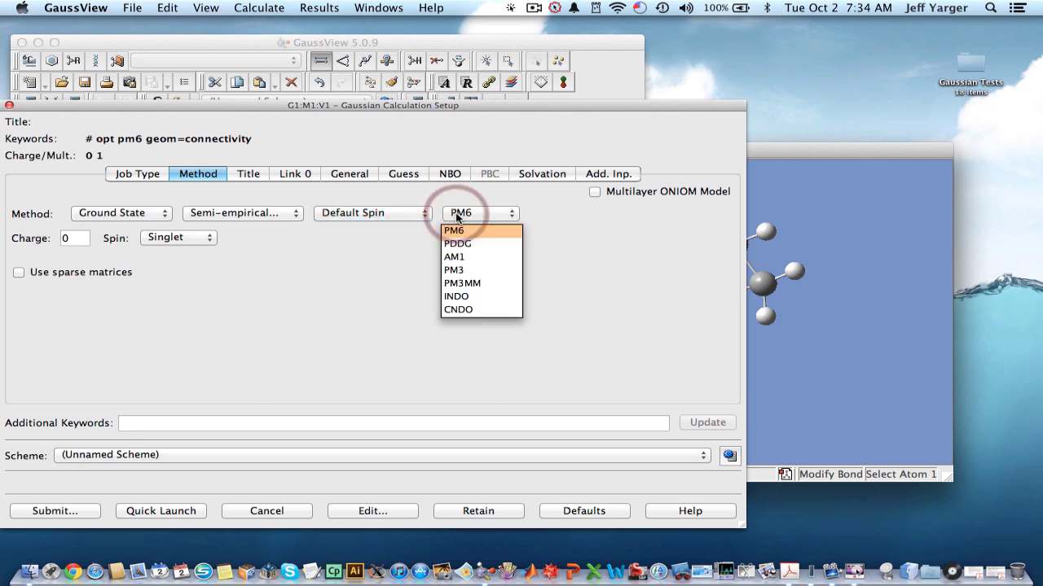
click(477, 270)
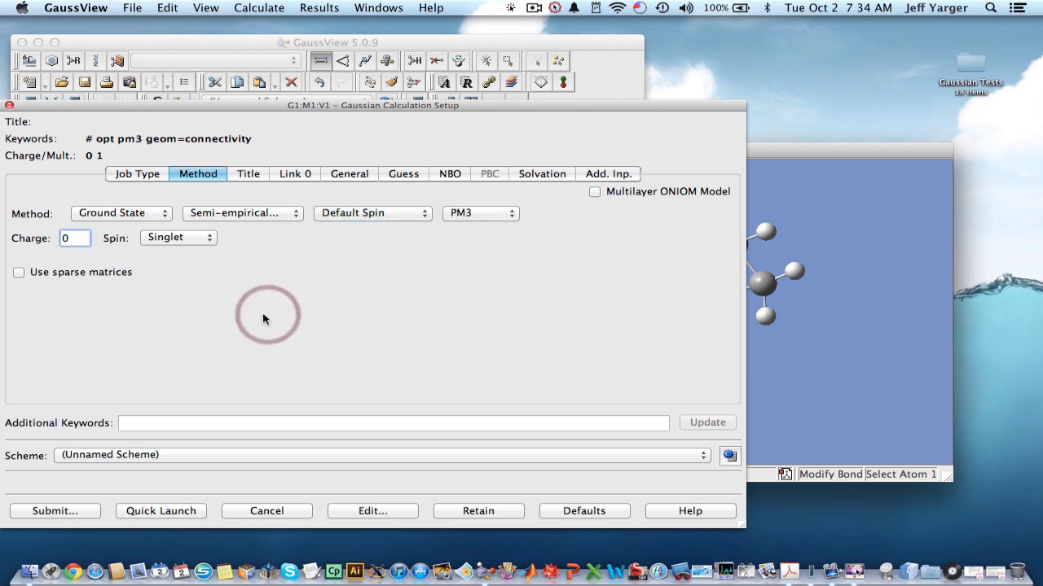
- Review the Title, Link 0, General, Guess, NBO, Solvation and Add. Inp. tabs of the PM3 job setup
click(241, 176)
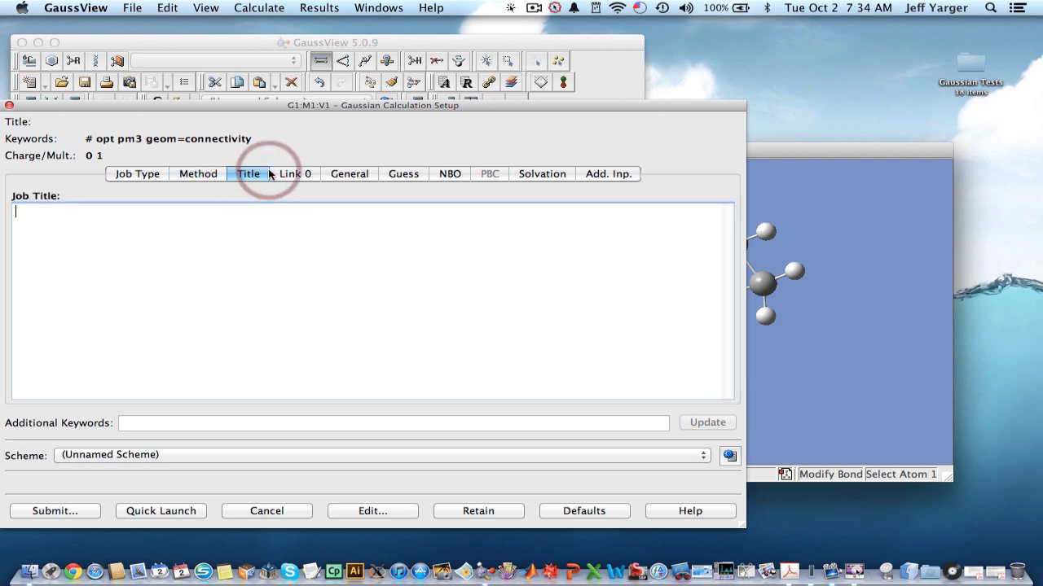
click(289, 178)
click(342, 176)
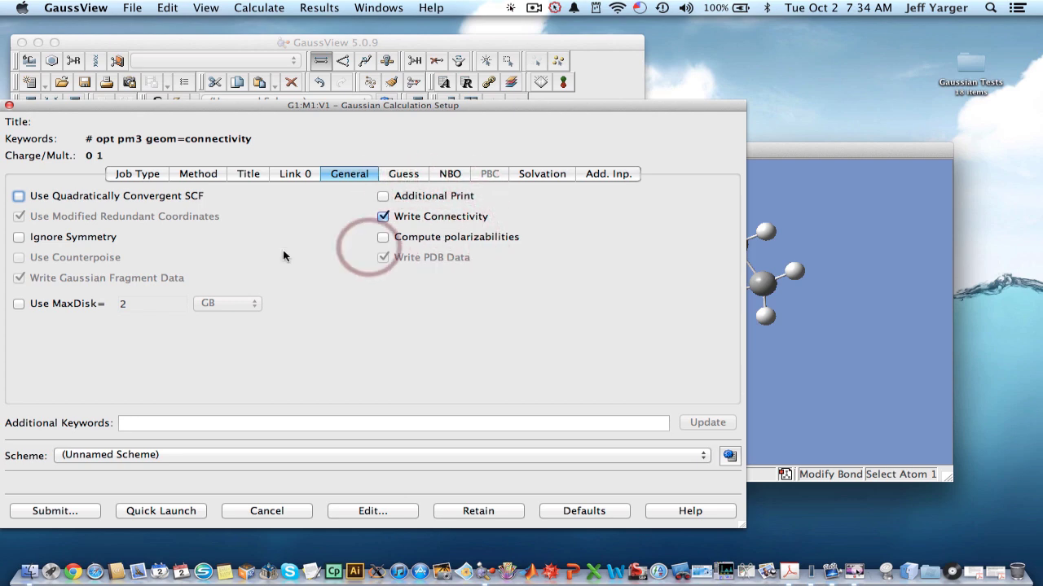
click(404, 175)
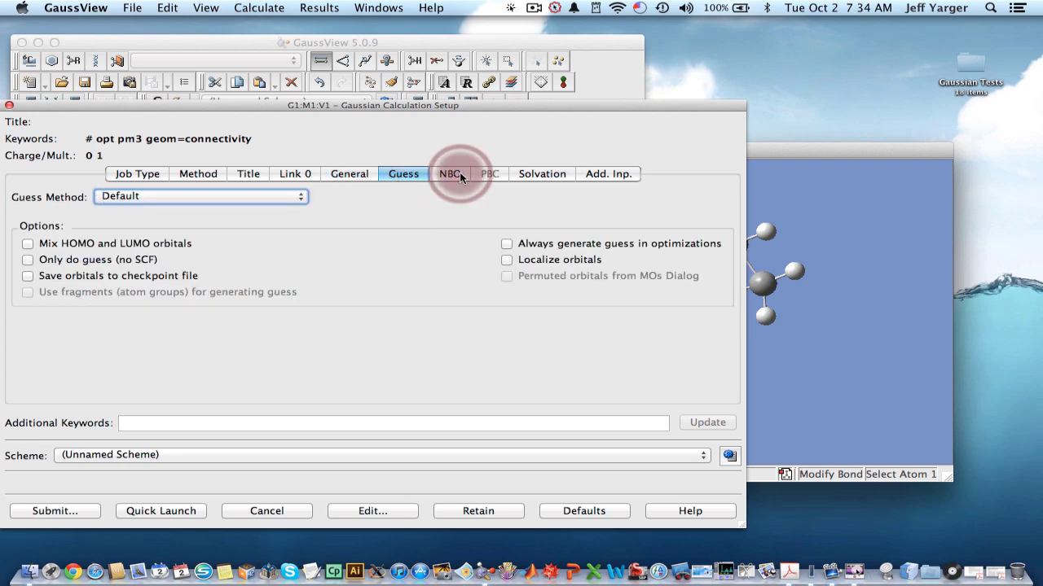
click(460, 174)
click(569, 174)
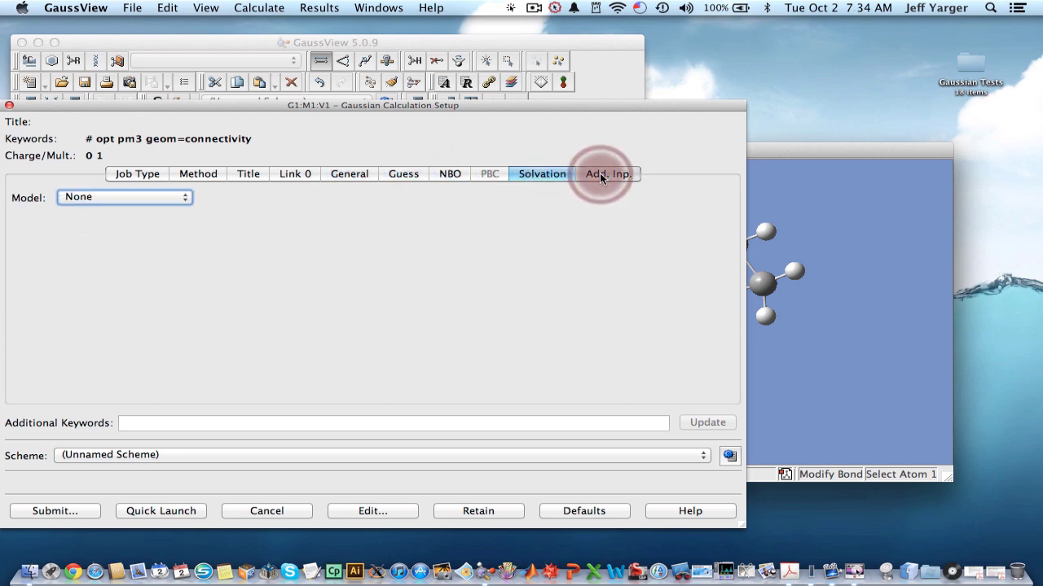
click(603, 173)
click(236, 175)
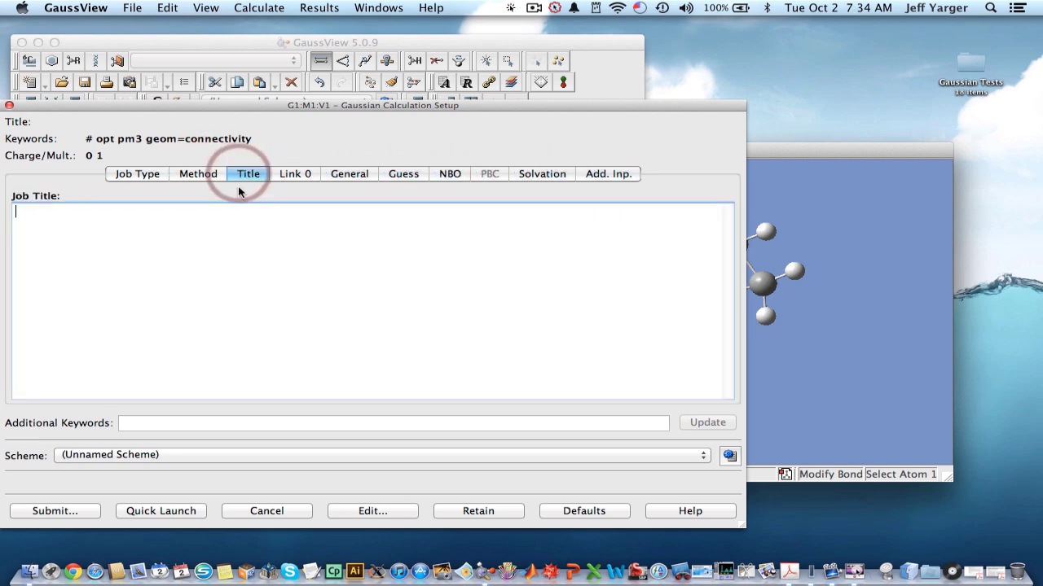
- Submit the PM3 job, agree to save the input, and browse to Desktop > Gaussian Tests
click(90, 508)
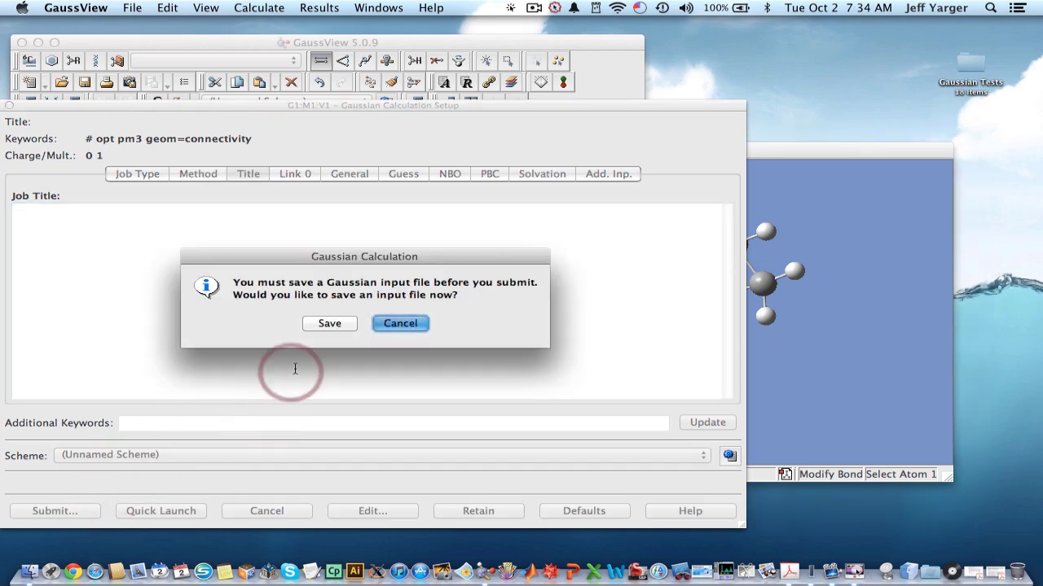
click(327, 324)
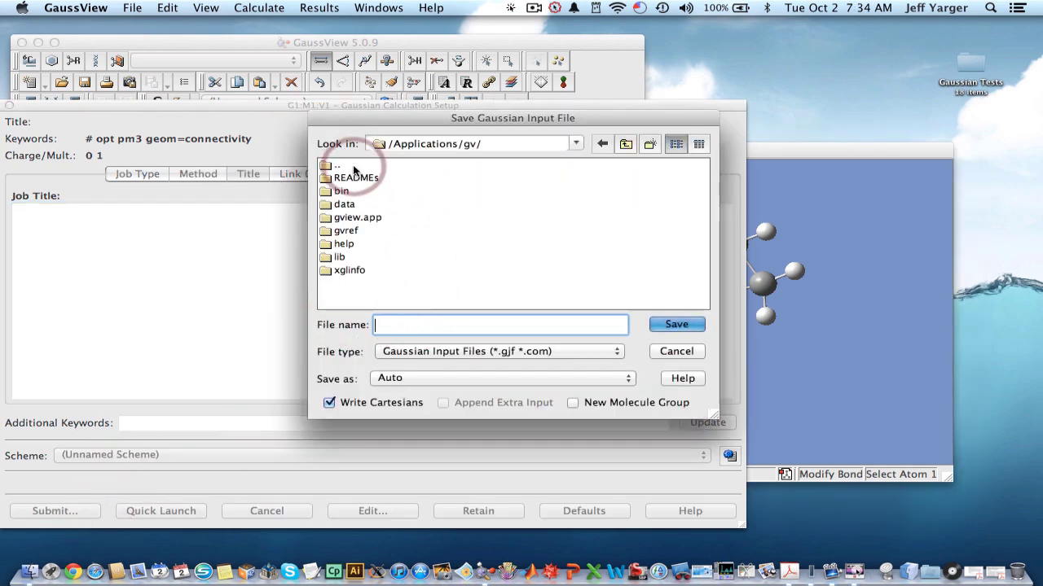
click(576, 146)
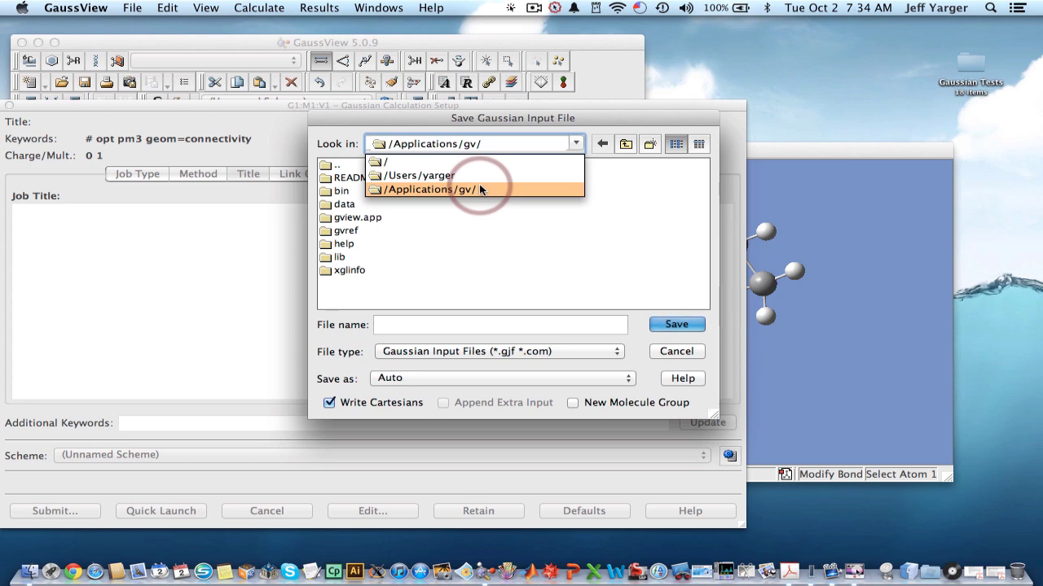
drag(481, 190, 477, 183)
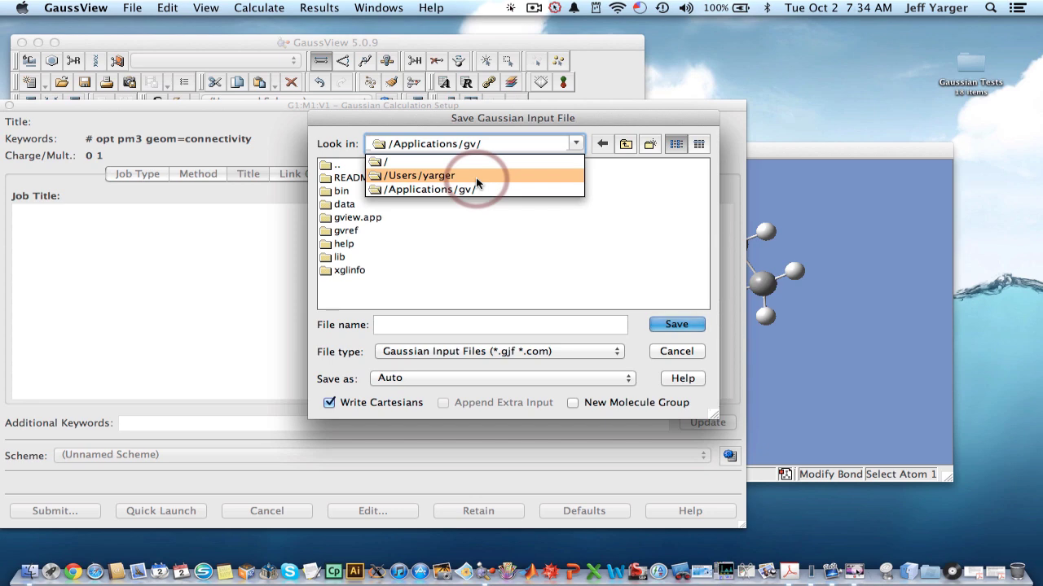
drag(477, 179, 476, 180)
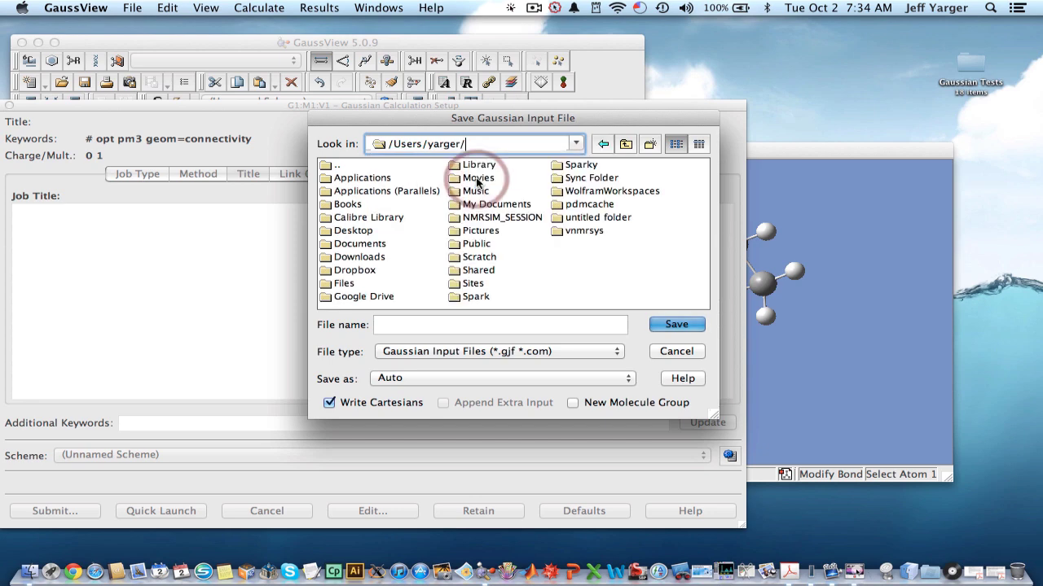
click(359, 233)
double_click(360, 233)
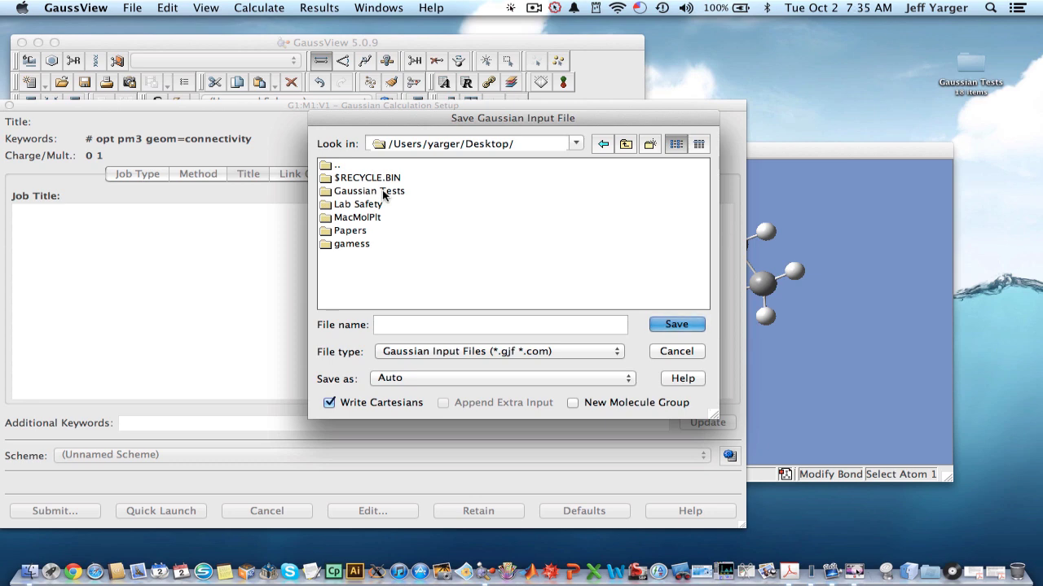
double_click(385, 192)
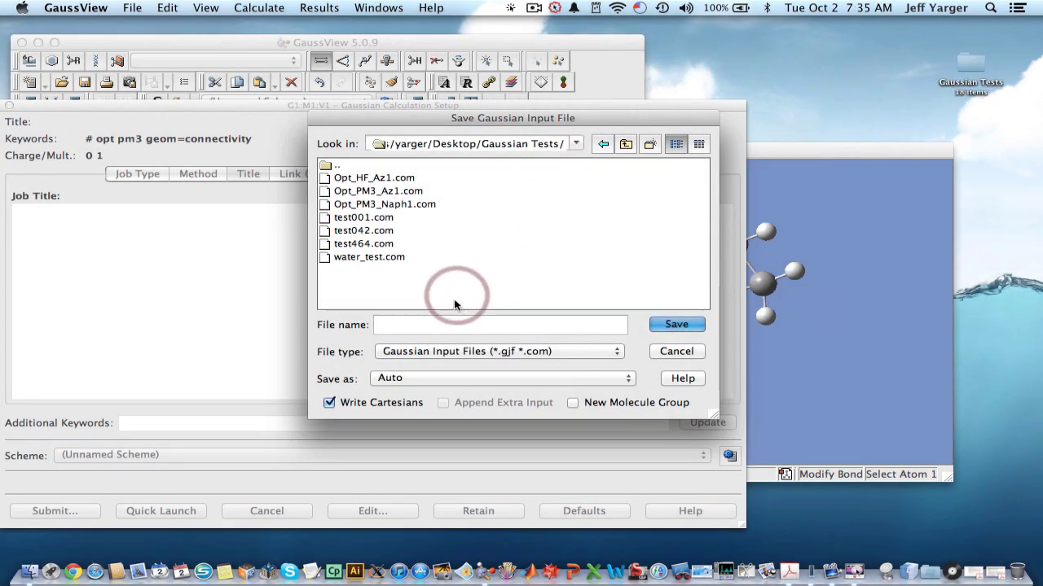
- Save the input as Opt_PM3_CP1.com and confirm running the Gaussian job
click(432, 327)
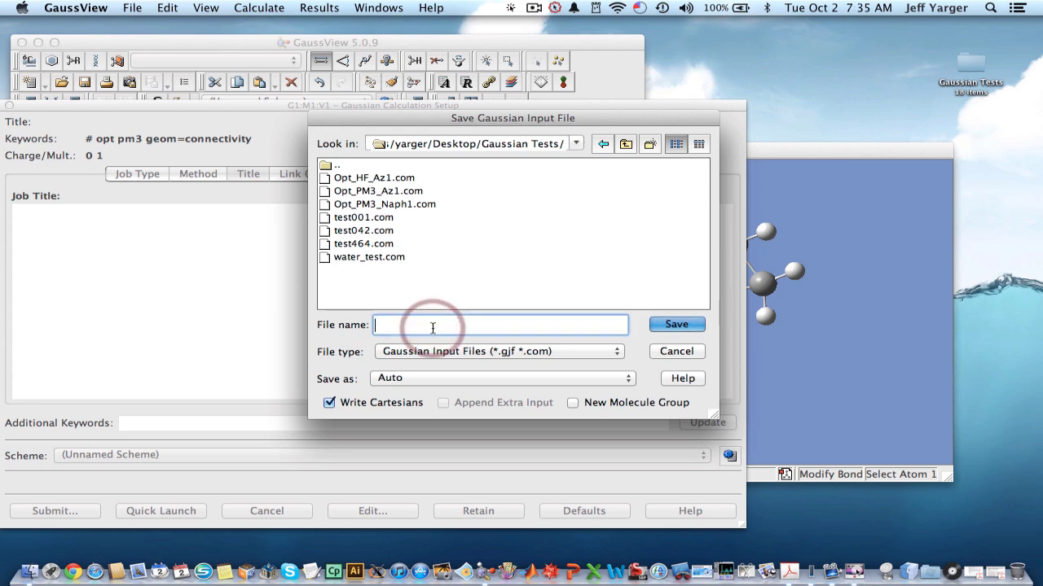
text(Opt_)
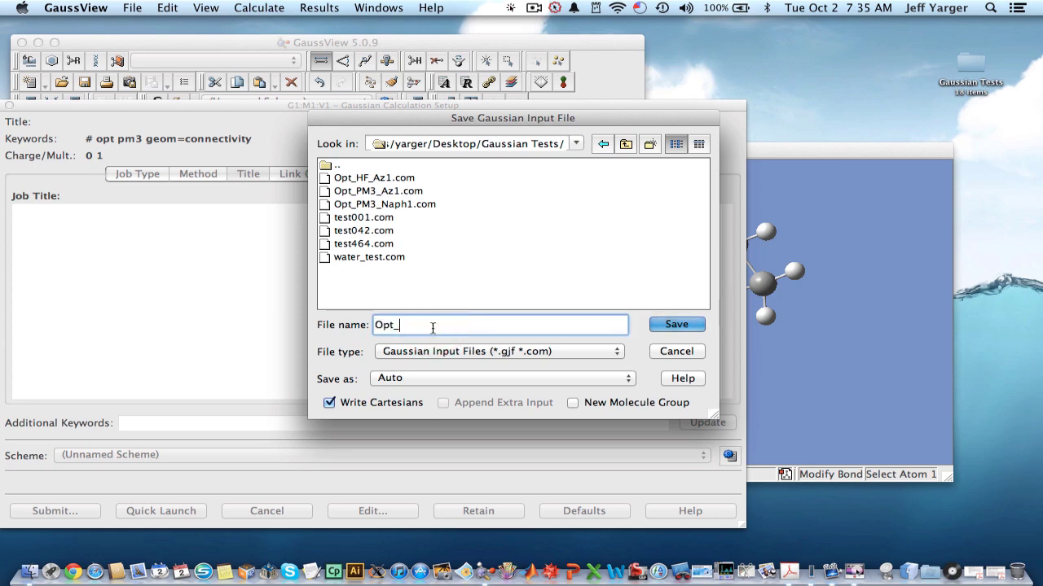
text(PM3_CPO)
click(419, 326)
click(656, 324)
click(438, 329)
click(341, 324)
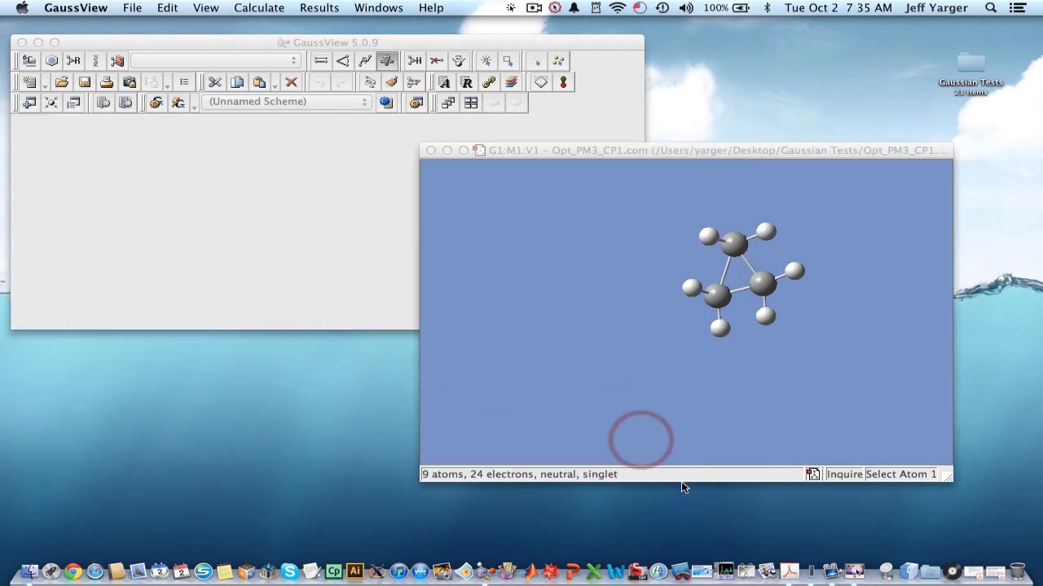
- Close Activity Monitor and open the Opt_PM3_CP1.log output from the job-completed prompt
click(807, 554)
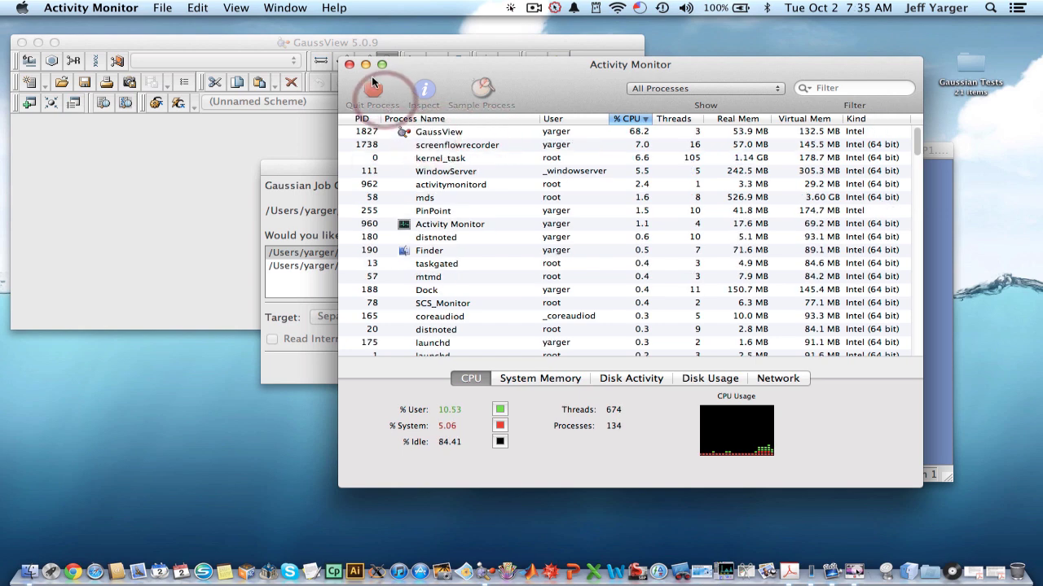
click(349, 64)
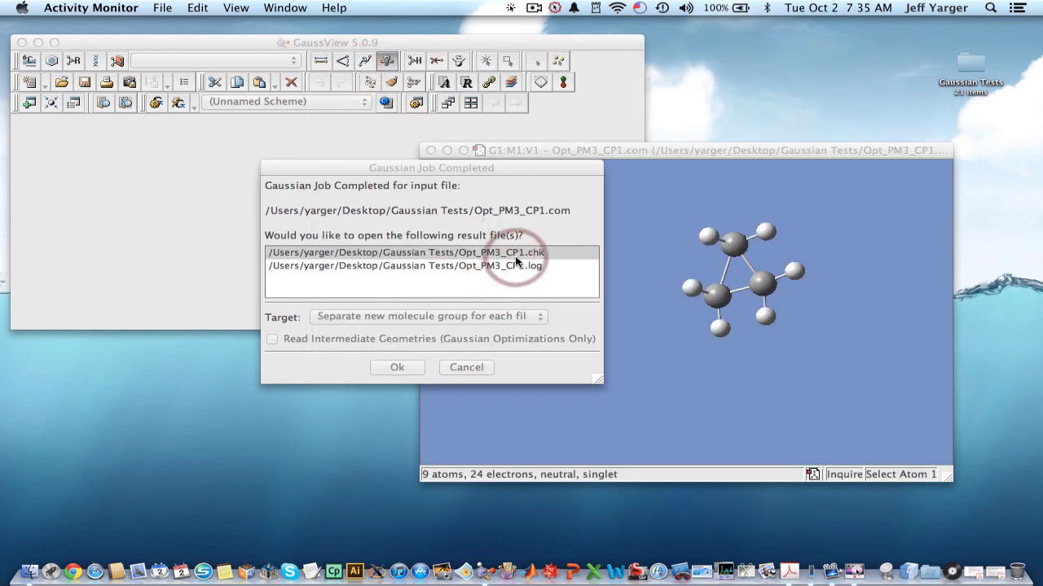
click(508, 258)
click(507, 269)
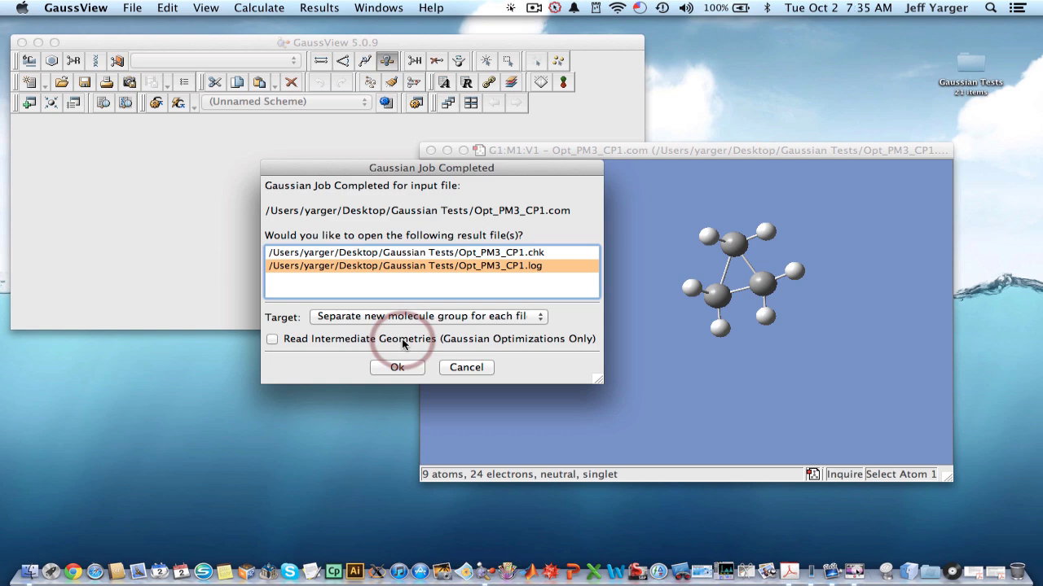
click(399, 367)
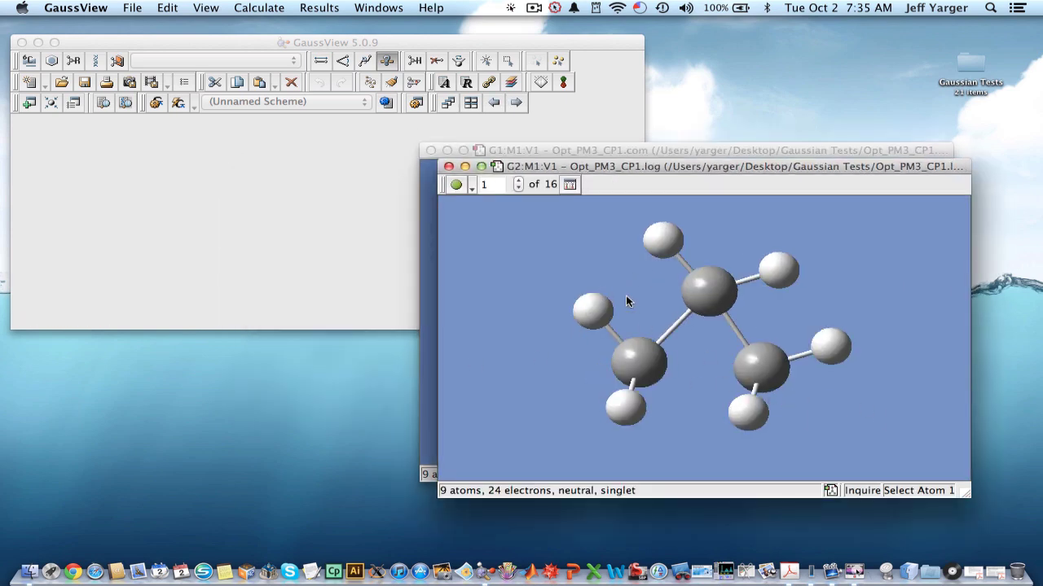
- Animate the 16 optimization steps, stop on the last, and show the Total Energy optimization plot
click(519, 185)
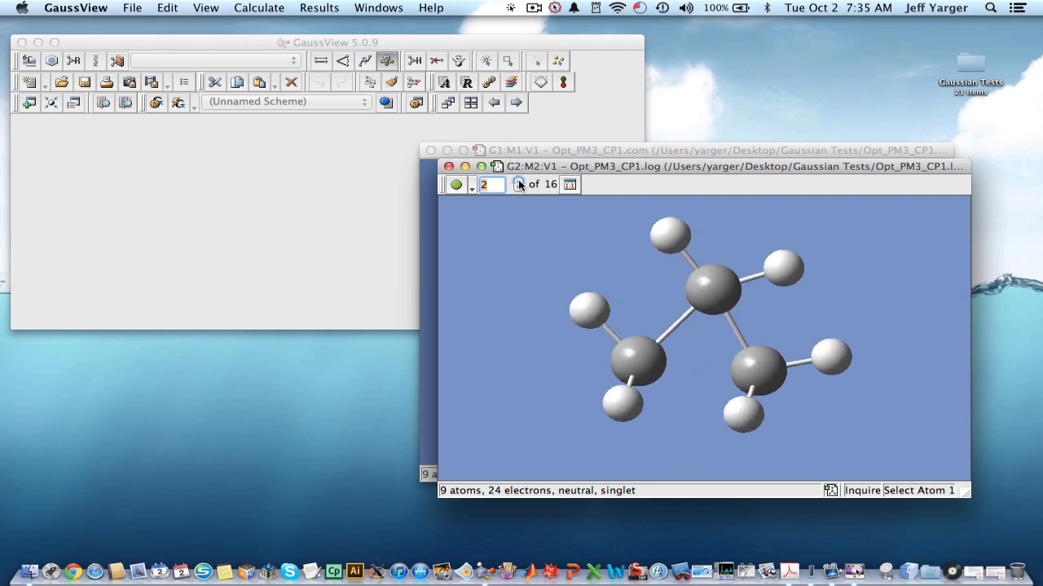
click(519, 186)
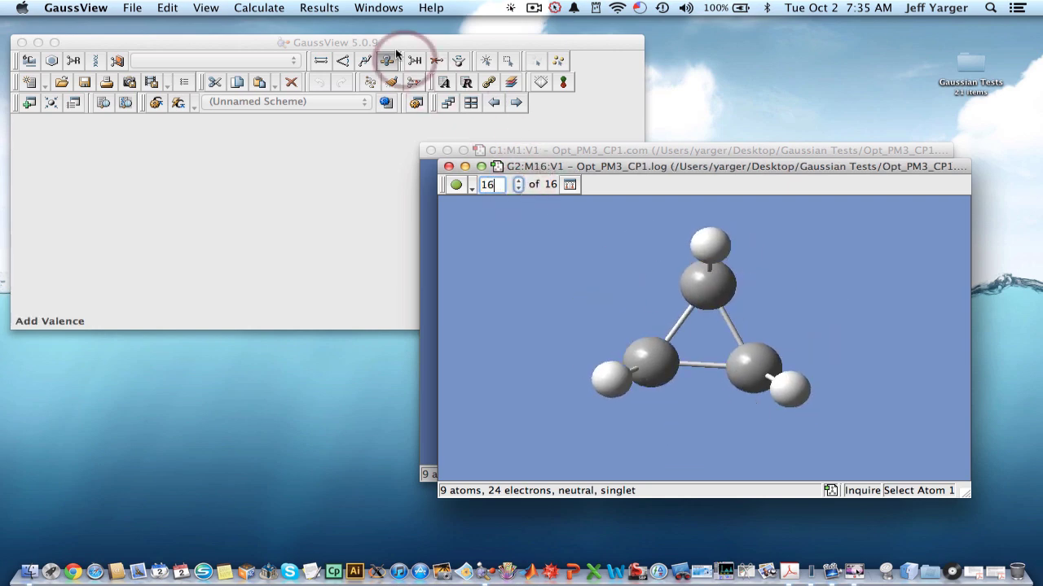
click(319, 8)
click(351, 169)
click(252, 296)
- Step through all 16 points of the Total Energy plot to view each structure
click(241, 282)
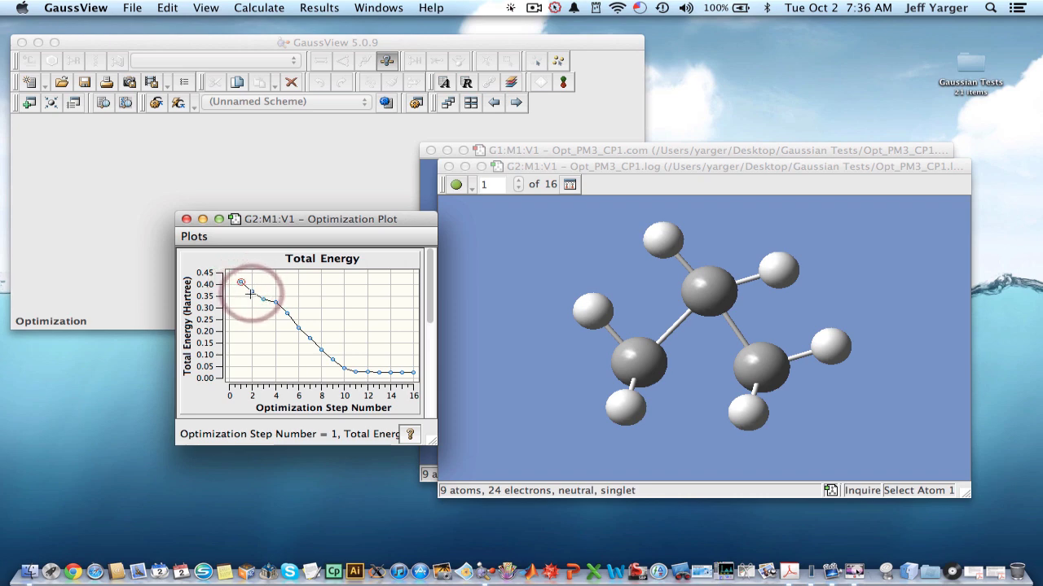
click(252, 292)
click(264, 299)
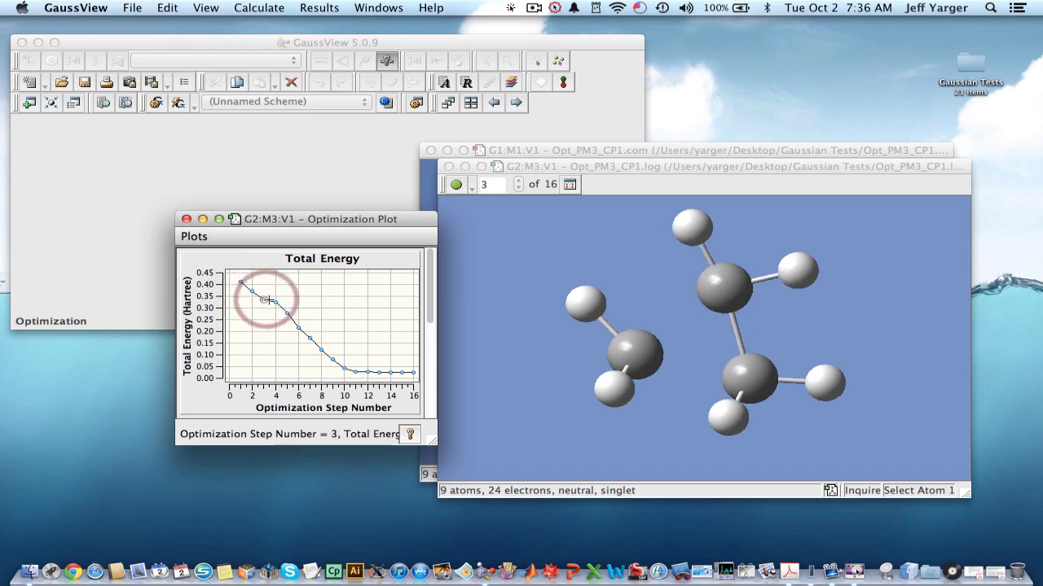
click(275, 303)
click(288, 314)
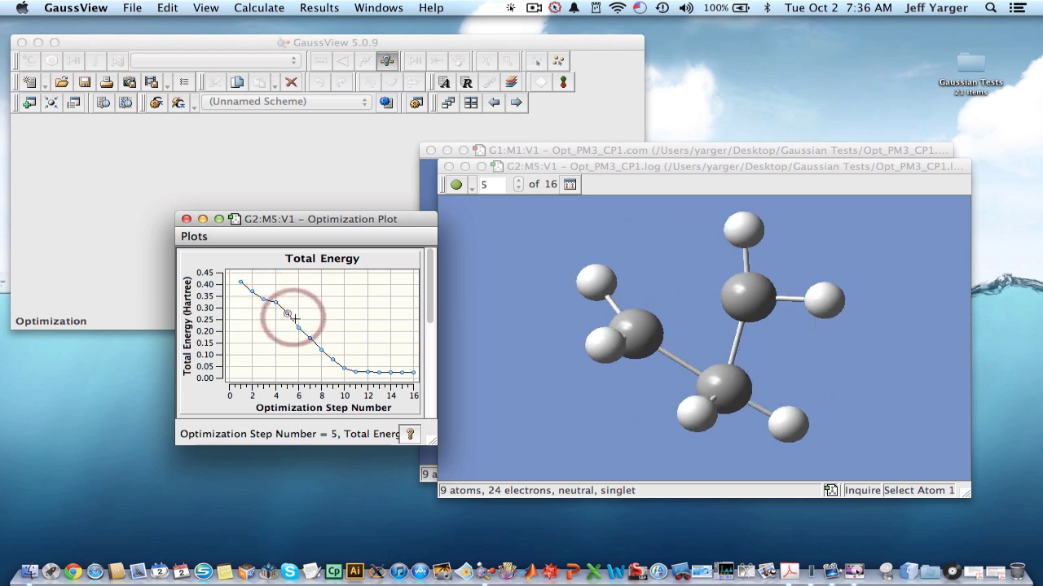
click(299, 329)
click(310, 338)
click(322, 349)
click(333, 360)
click(345, 369)
click(356, 371)
click(368, 373)
click(379, 372)
click(391, 372)
click(402, 372)
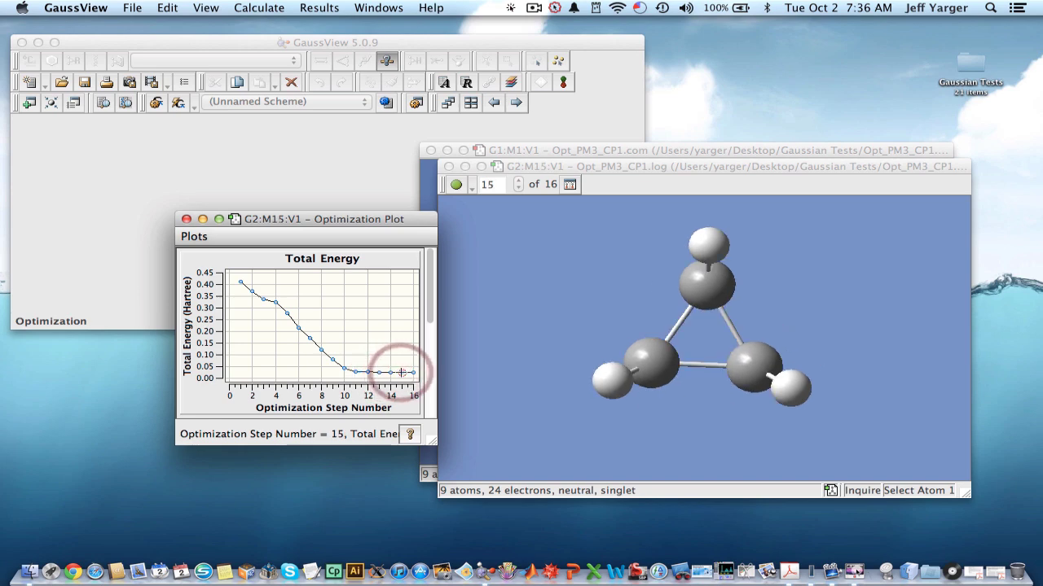
click(414, 373)
- Rotate the final structure and close the optimization plot
drag(782, 383, 681, 358)
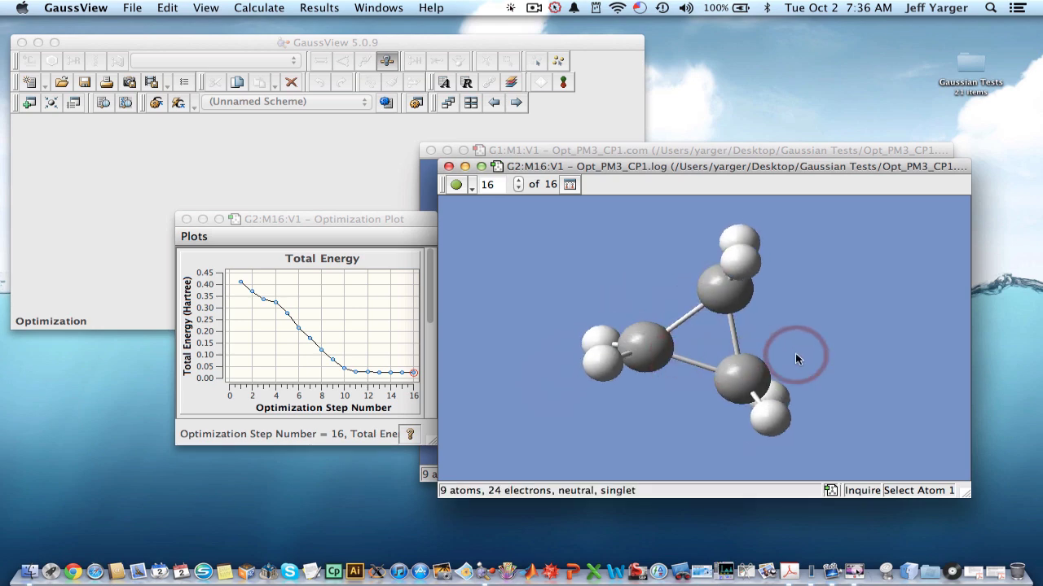
click(301, 227)
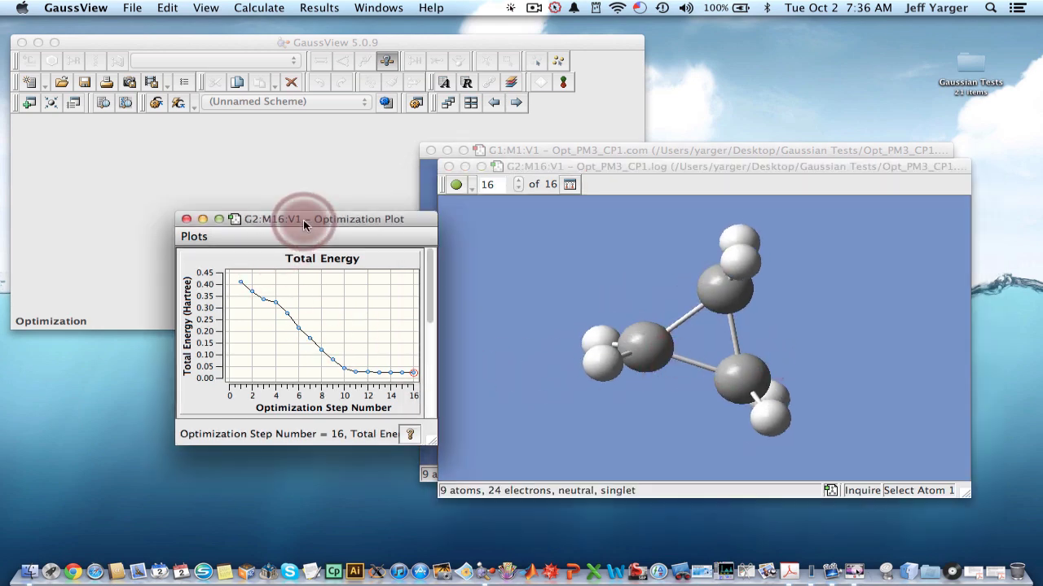
click(322, 7)
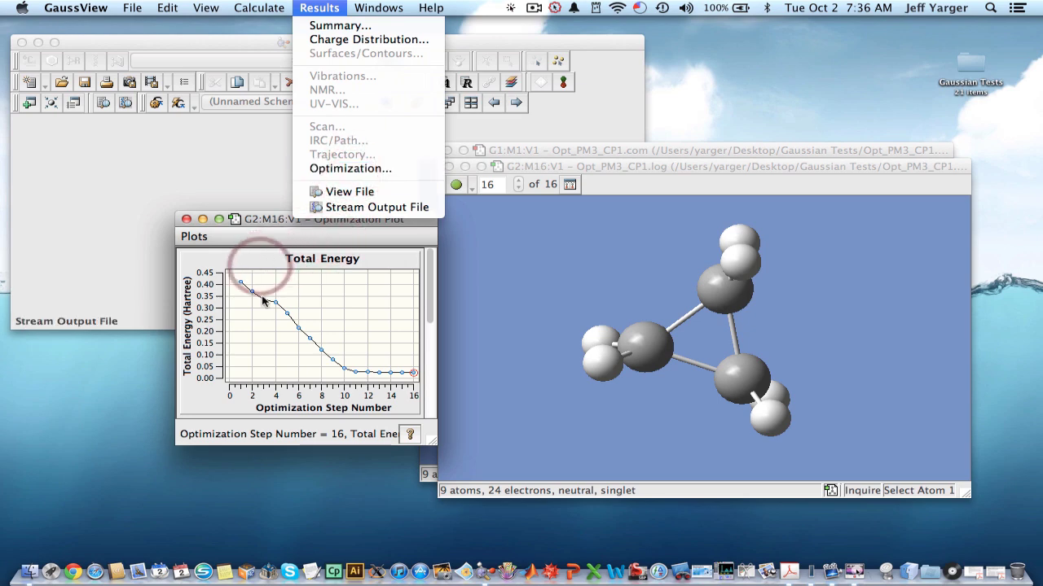
click(262, 220)
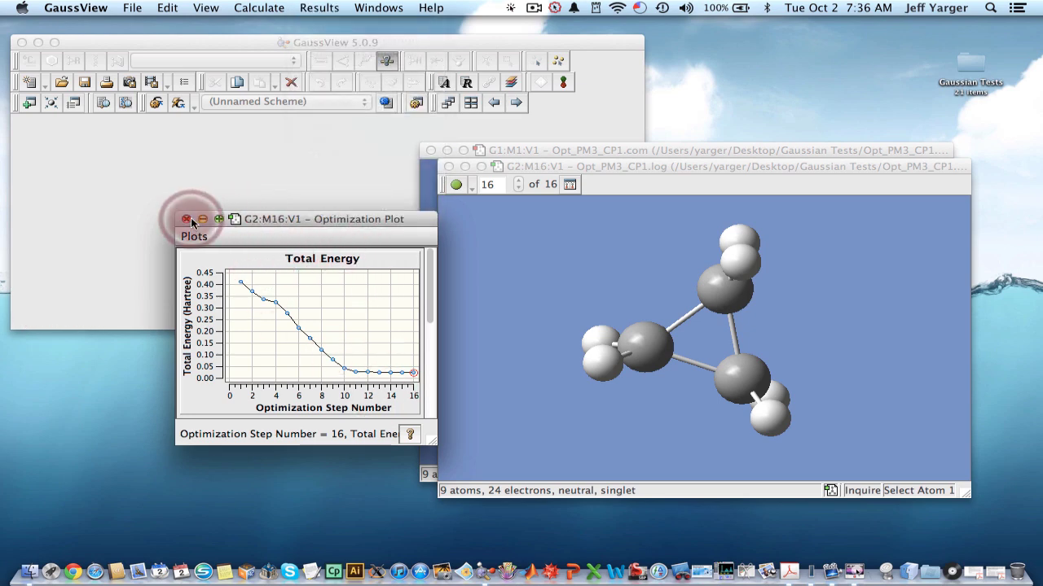
click(186, 219)
- Close the log results window and rotate the cyclopropane input model
click(449, 166)
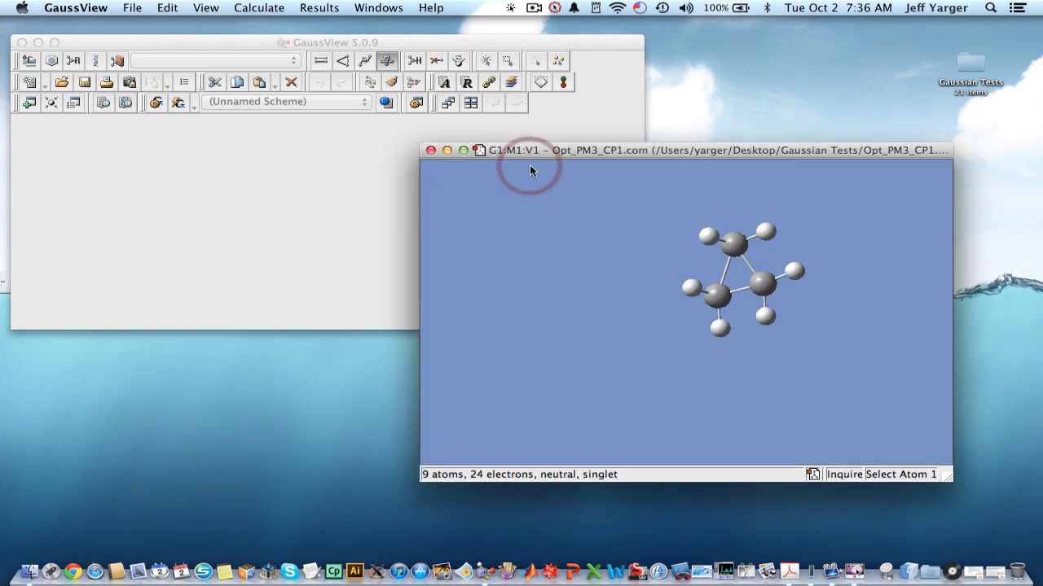
drag(865, 297, 786, 207)
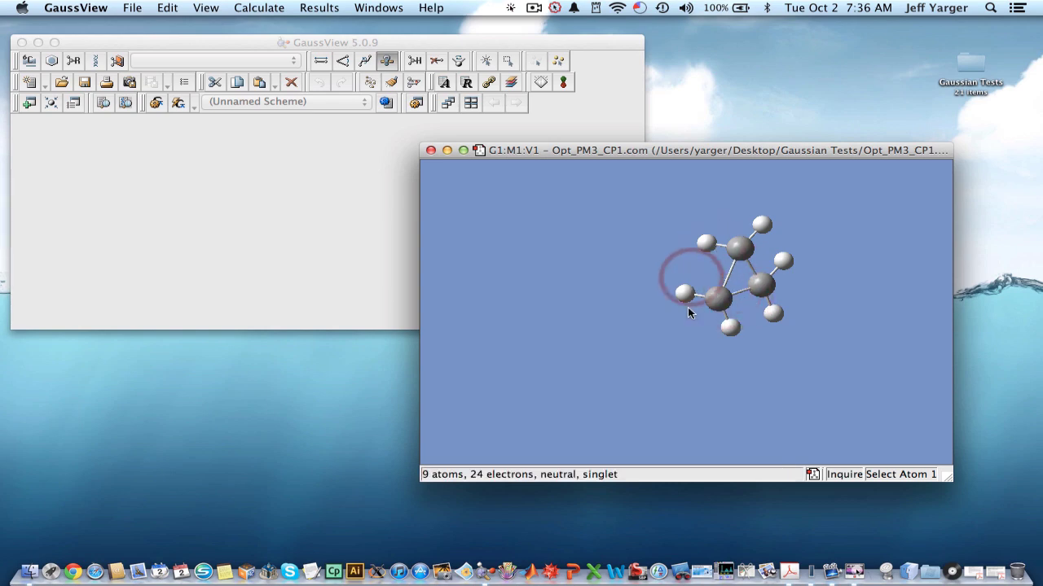
- Open Opt_PM3_CP1.log with the file type set to Gaussian Output Files
click(132, 7)
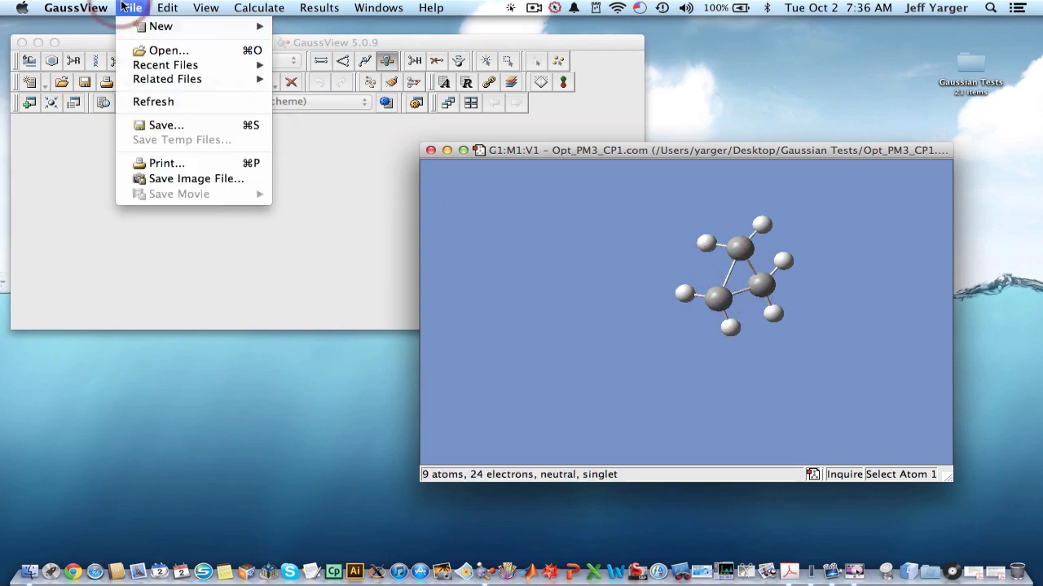
click(151, 48)
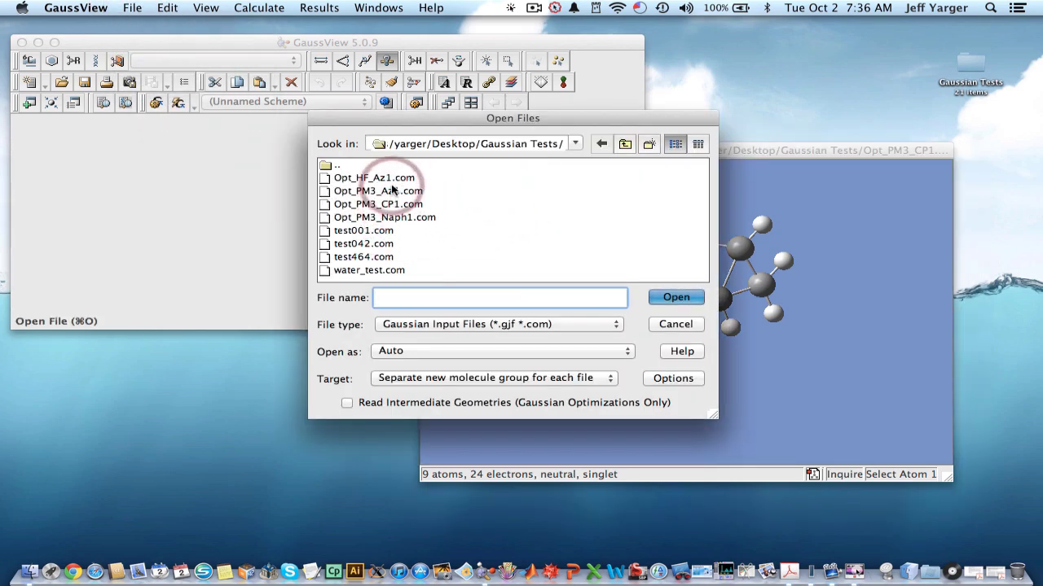
click(421, 323)
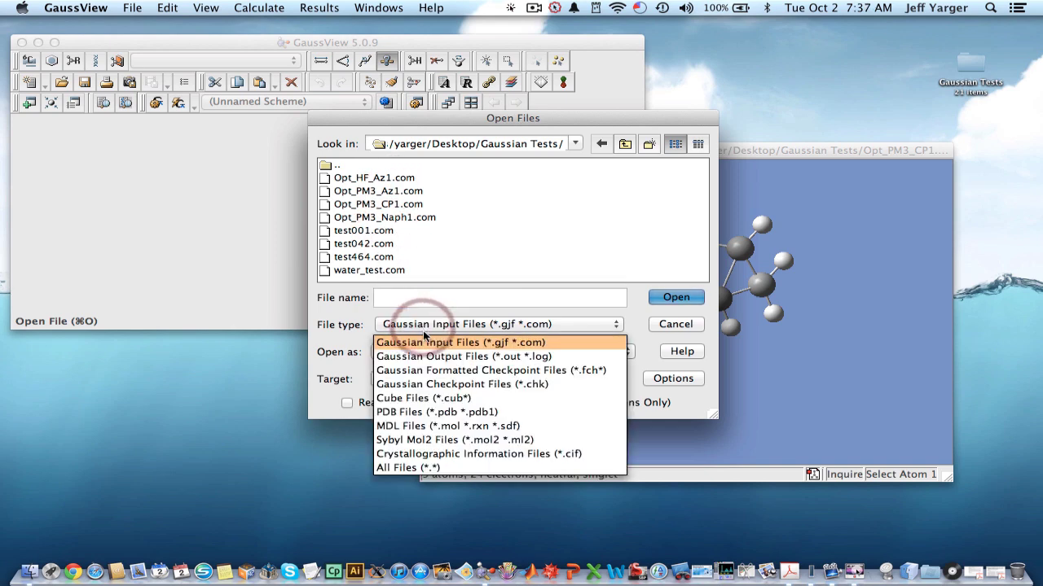
click(431, 356)
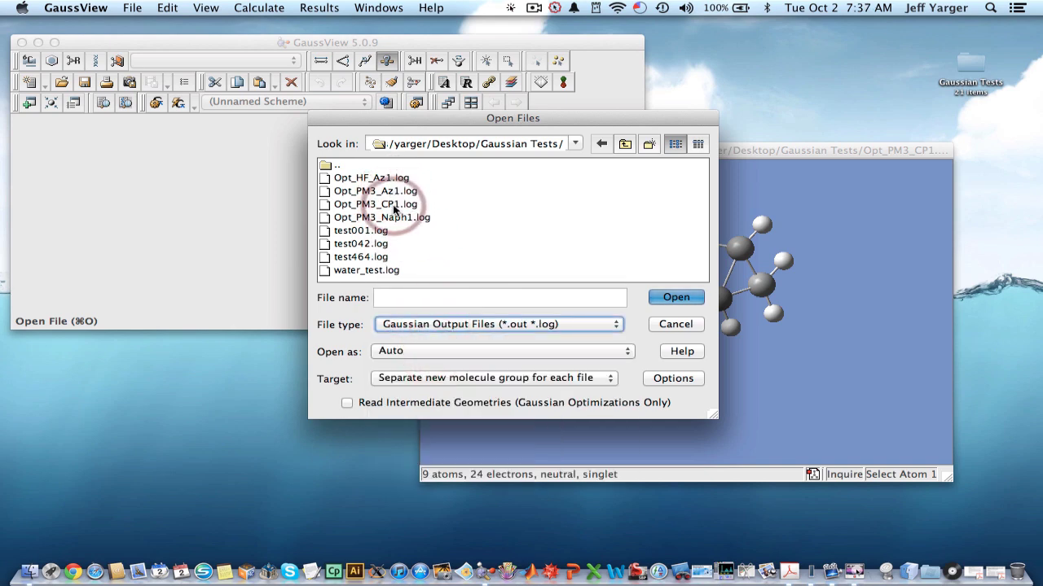
click(393, 207)
click(675, 297)
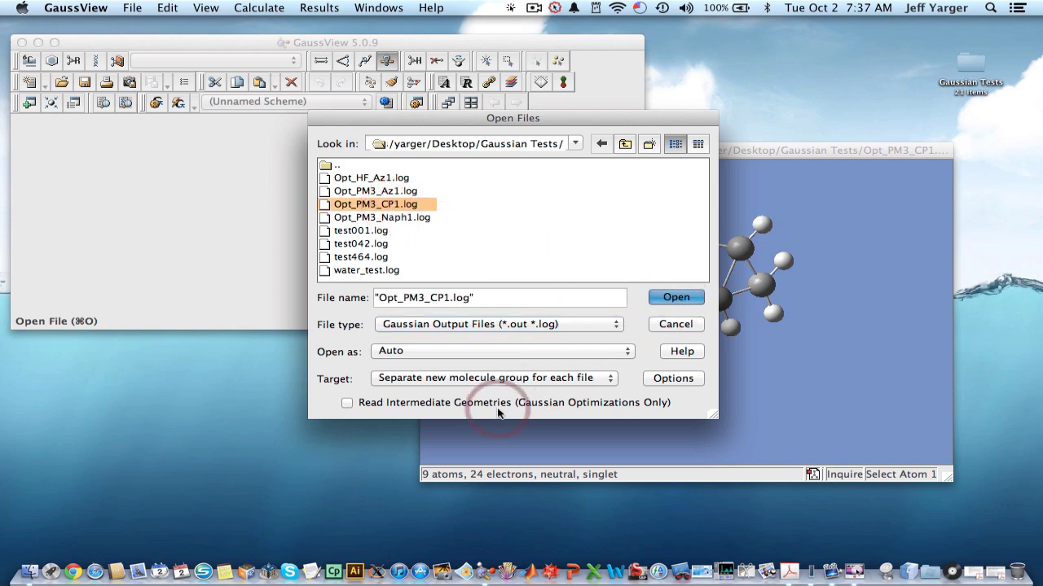
click(680, 298)
- Rotate the loaded cyclopropane and check the Results menu
drag(685, 300, 582, 315)
click(319, 7)
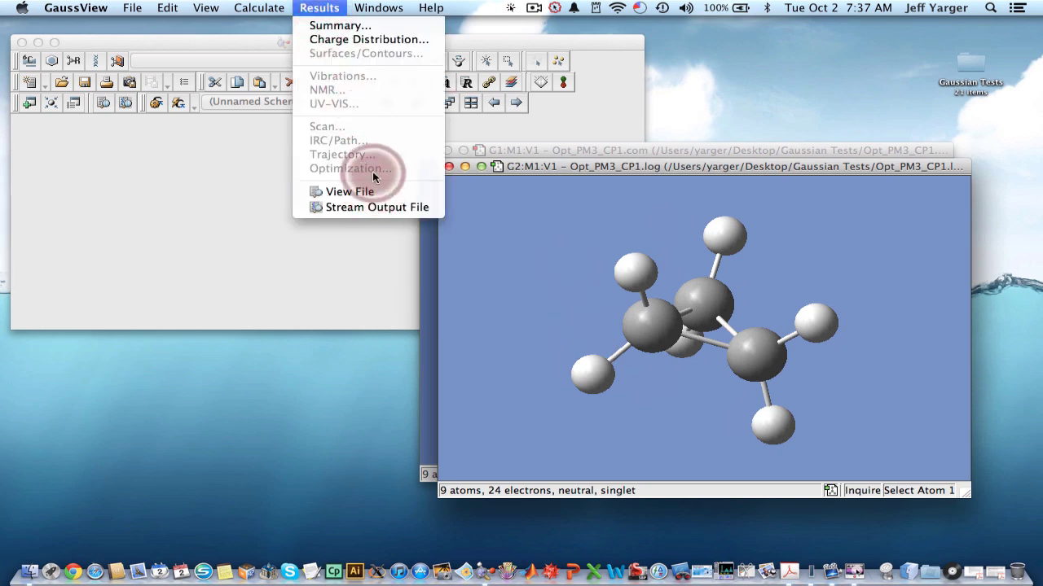
click(801, 281)
drag(801, 281, 612, 304)
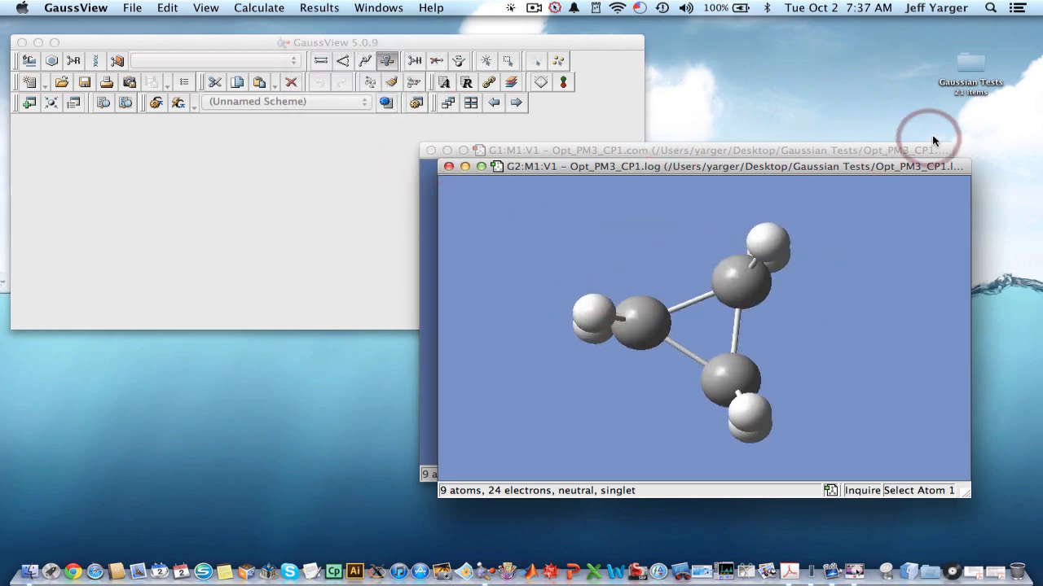
- In Finder, open the Gaussian Tests folder and drag Opt_PM3_CP1.log to TextEdit
double_click(981, 71)
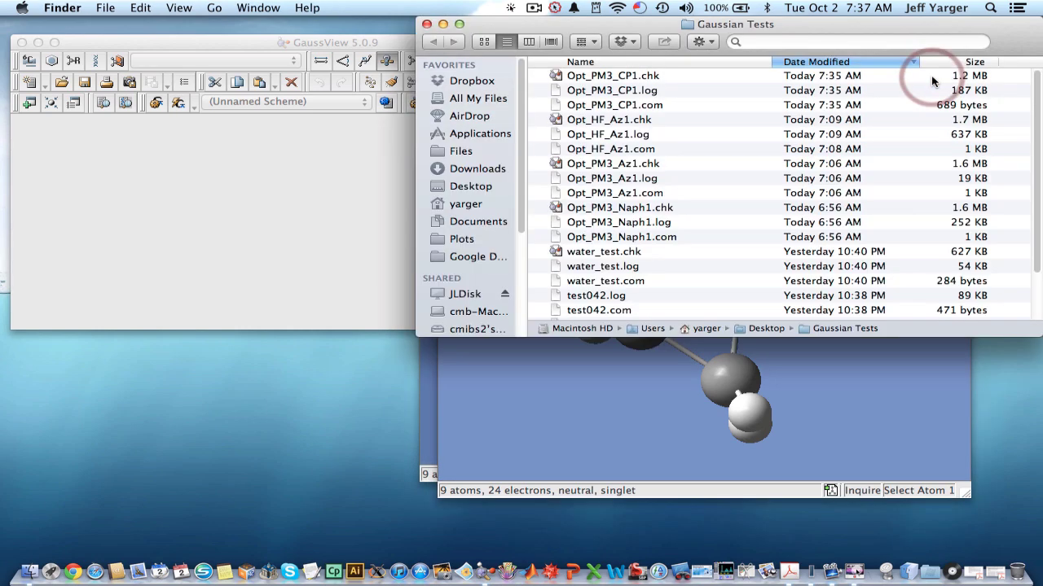
click(628, 93)
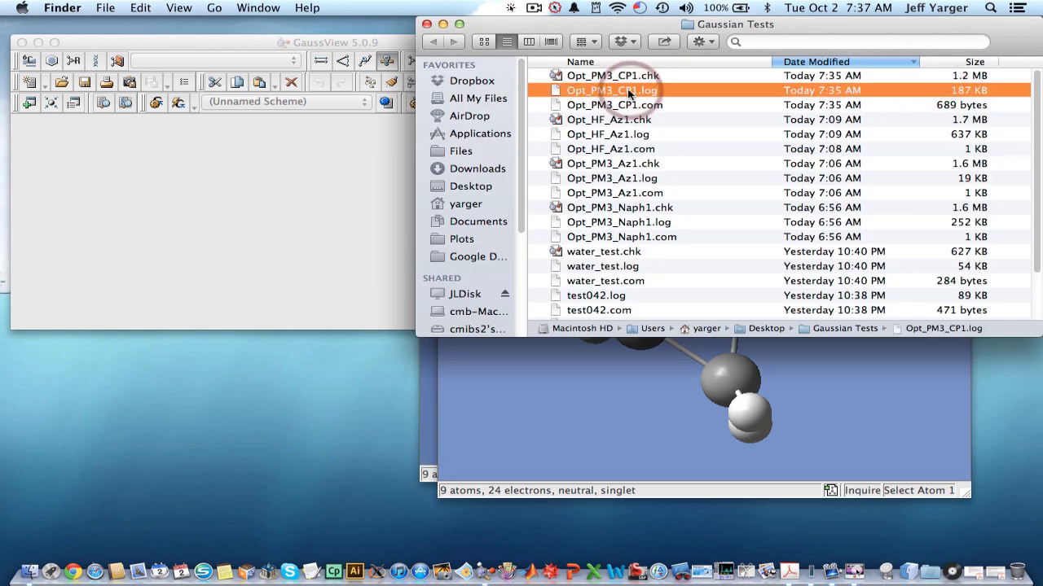
drag(627, 93, 396, 397)
drag(597, 521, 289, 534)
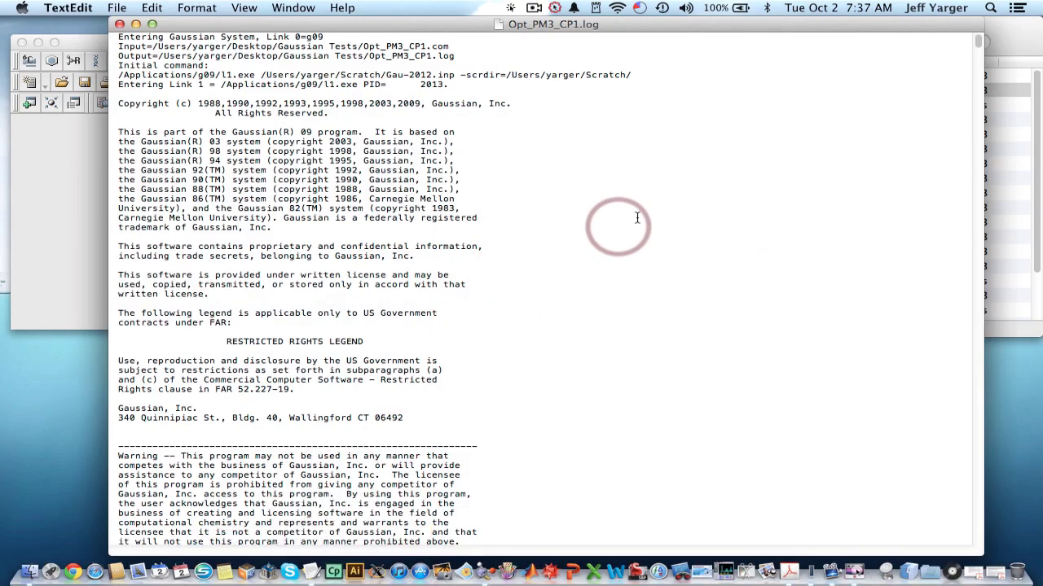
scroll(641, 214, down, 15)
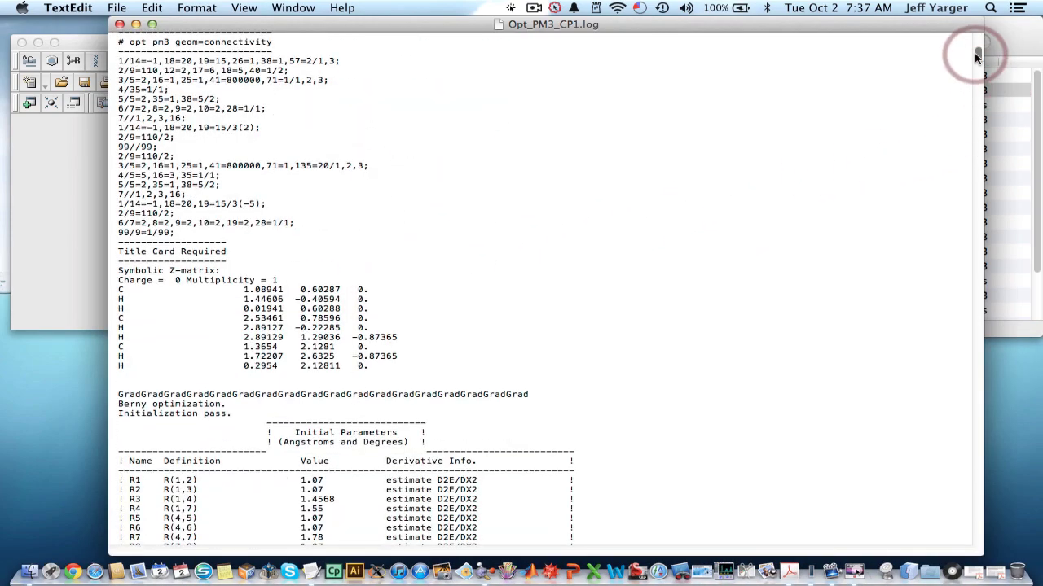
drag(977, 57, 971, 575)
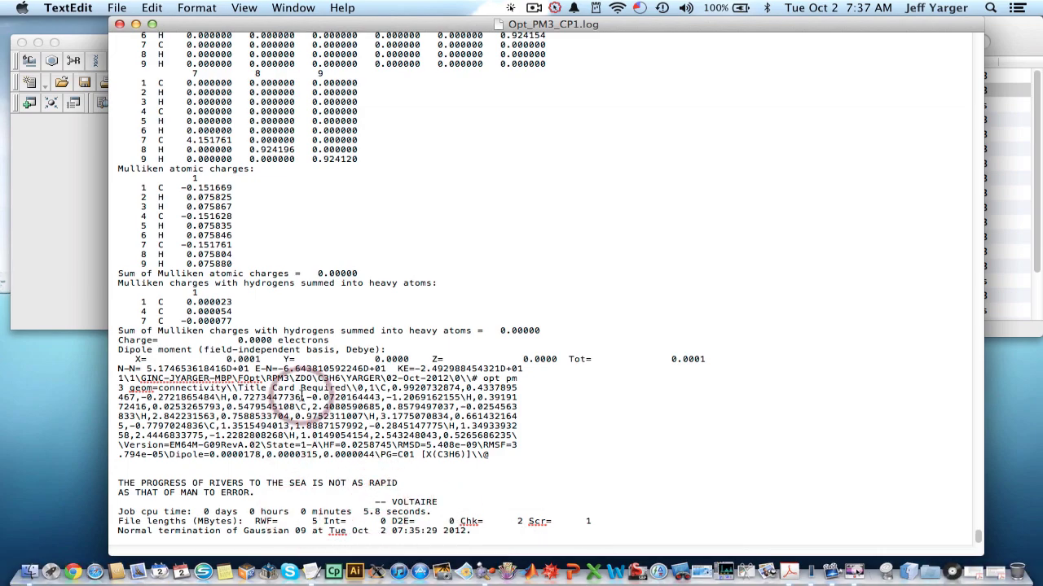
scroll(584, 373, up, 10)
scroll(584, 373, up, 5)
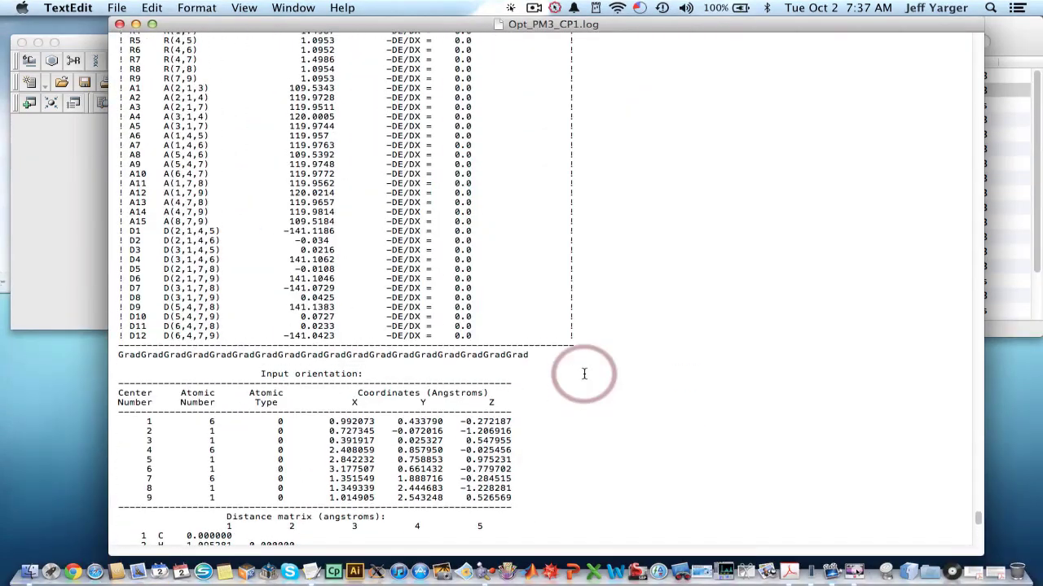
scroll(584, 373, up, 8)
scroll(586, 370, down, 4)
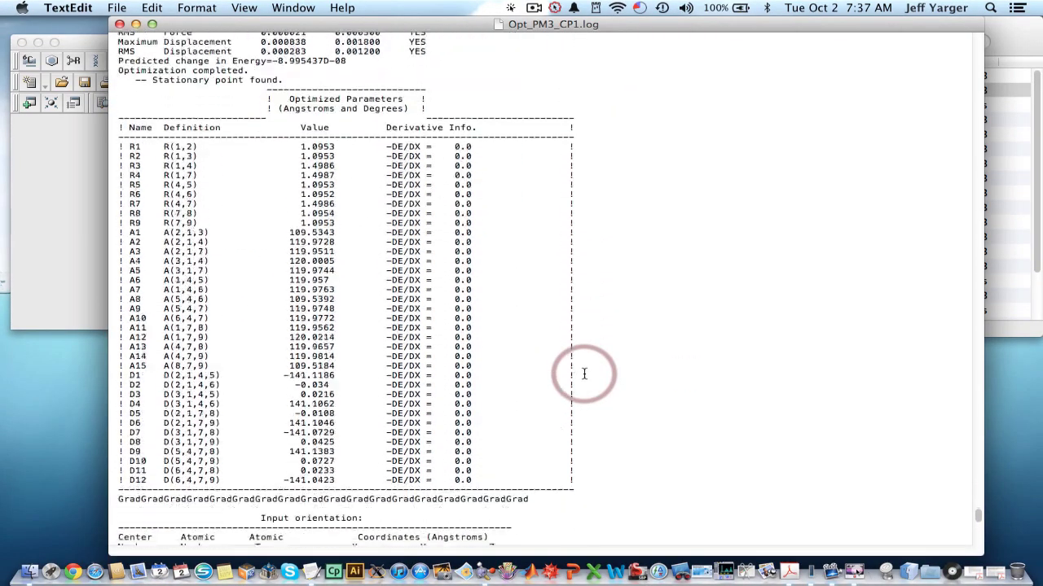
scroll(377, 522, down, 5)
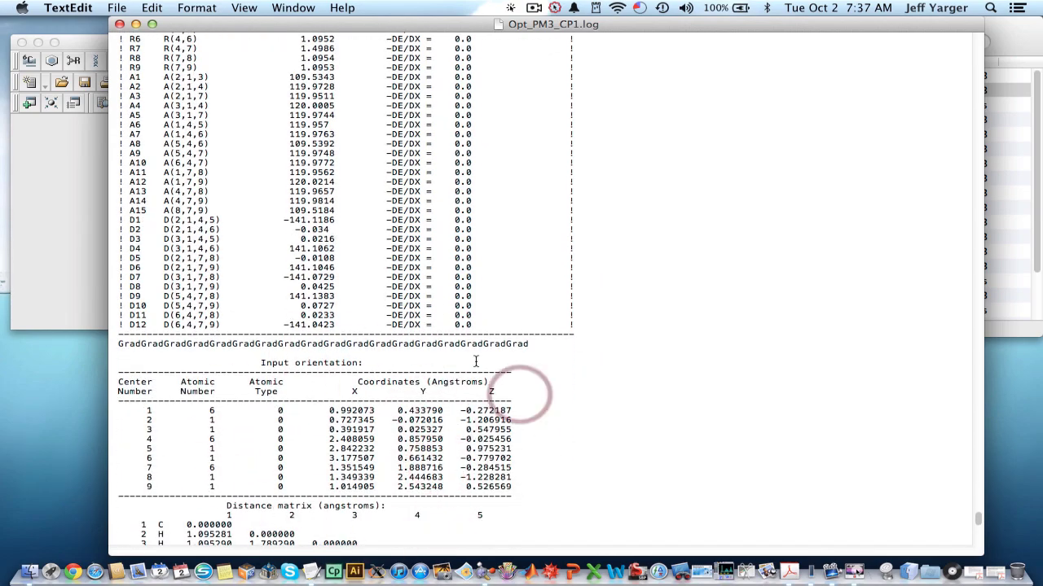
scroll(660, 250, up, 15)
scroll(659, 253, up, 20)
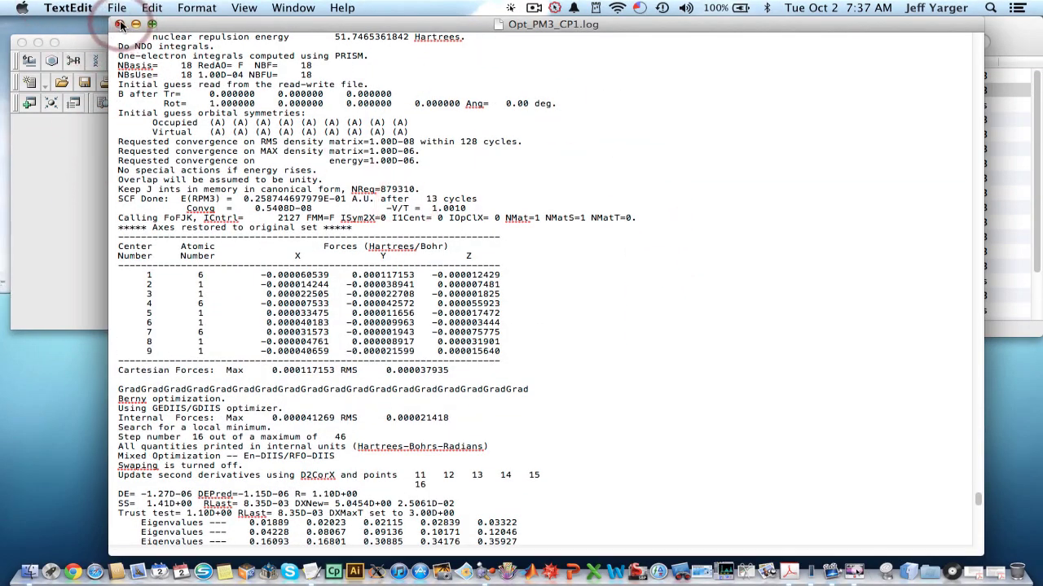
- Close TextEdit, the Gaussian Tests folder and both cyclopropane molecule windows
click(119, 25)
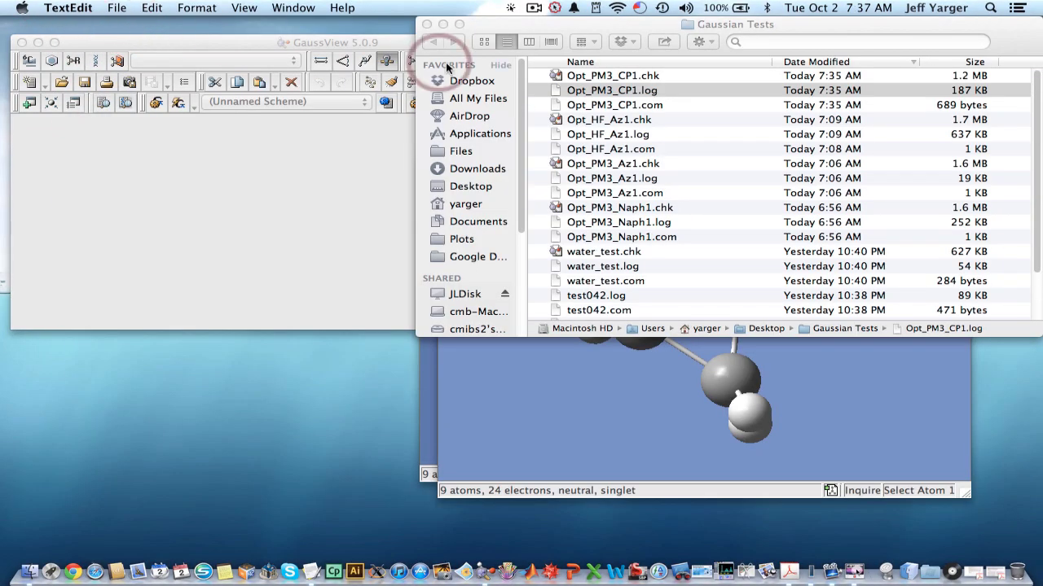
click(426, 25)
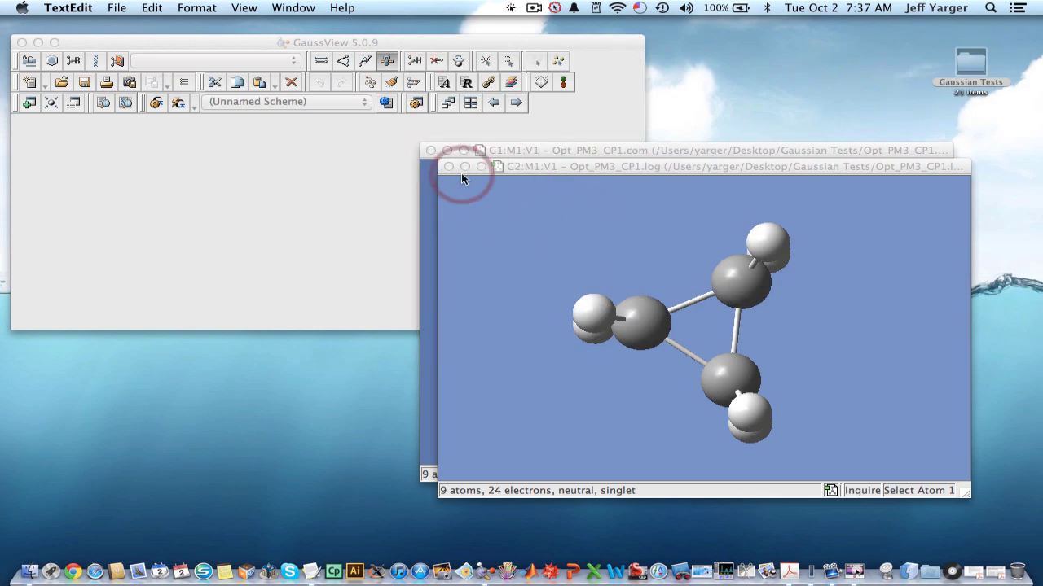
click(449, 166)
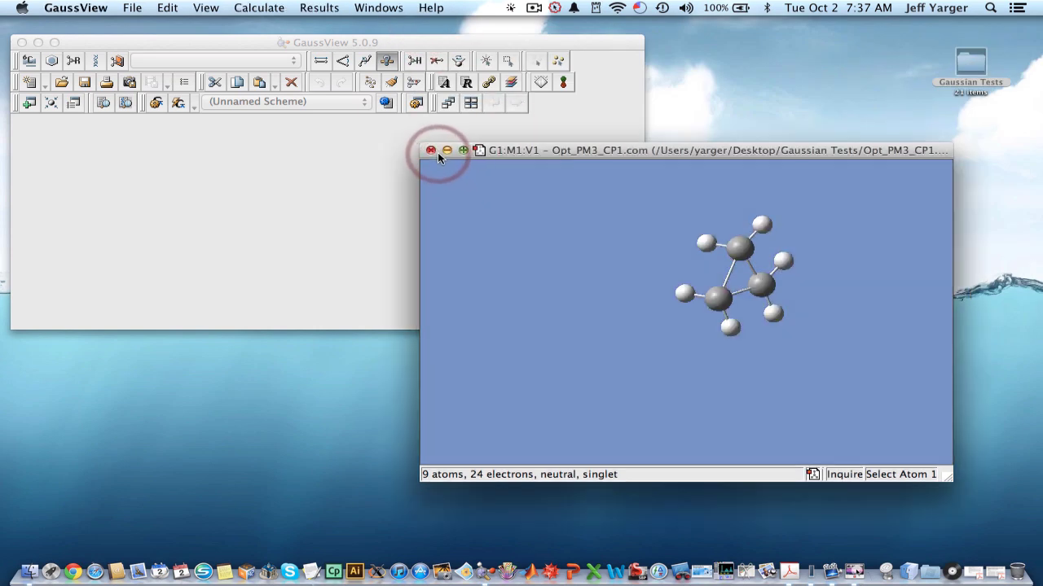
click(434, 152)
click(131, 8)
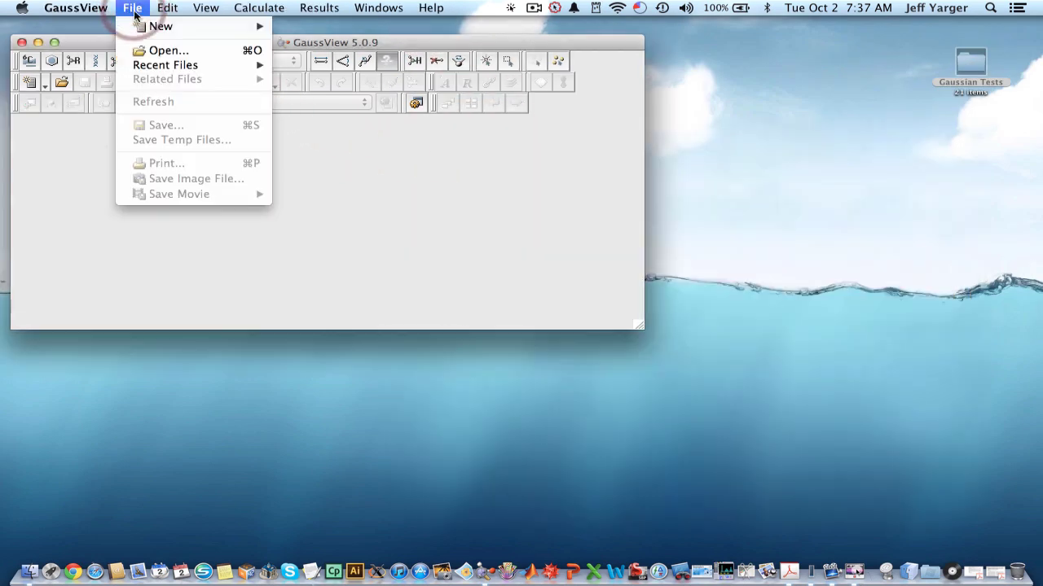
- Create a new empty molecule group via File > New
mouse_move(159, 27)
click(312, 30)
click(244, 43)
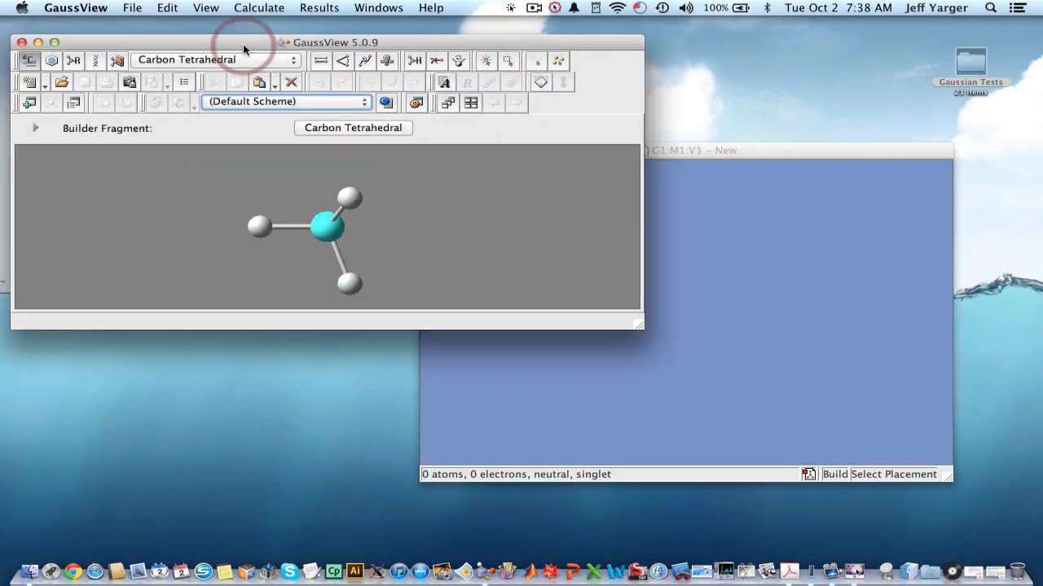
- Select the naphthalene ring fragment and place it in the new window
click(100, 51)
click(50, 61)
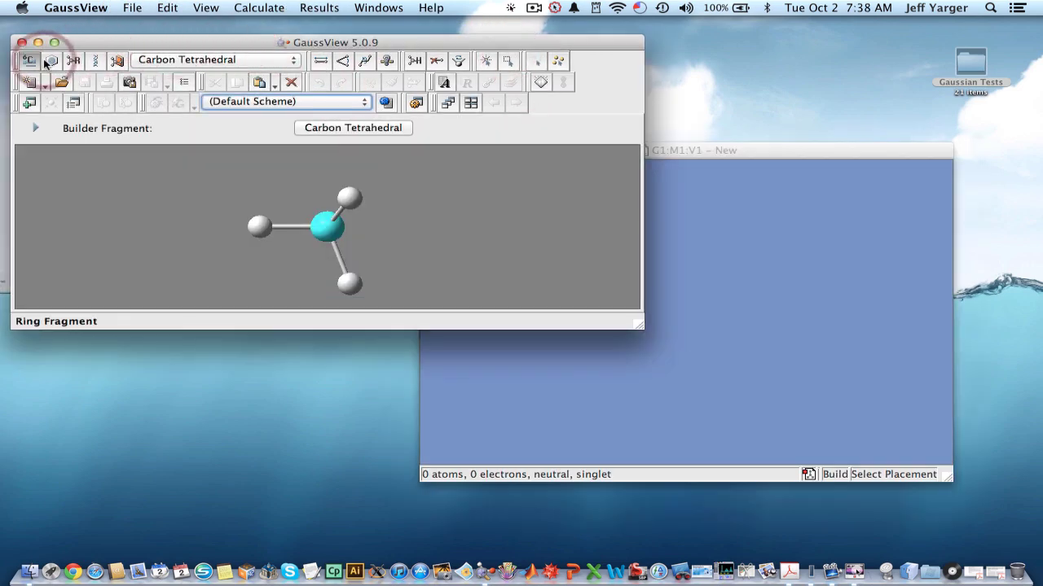
click(54, 62)
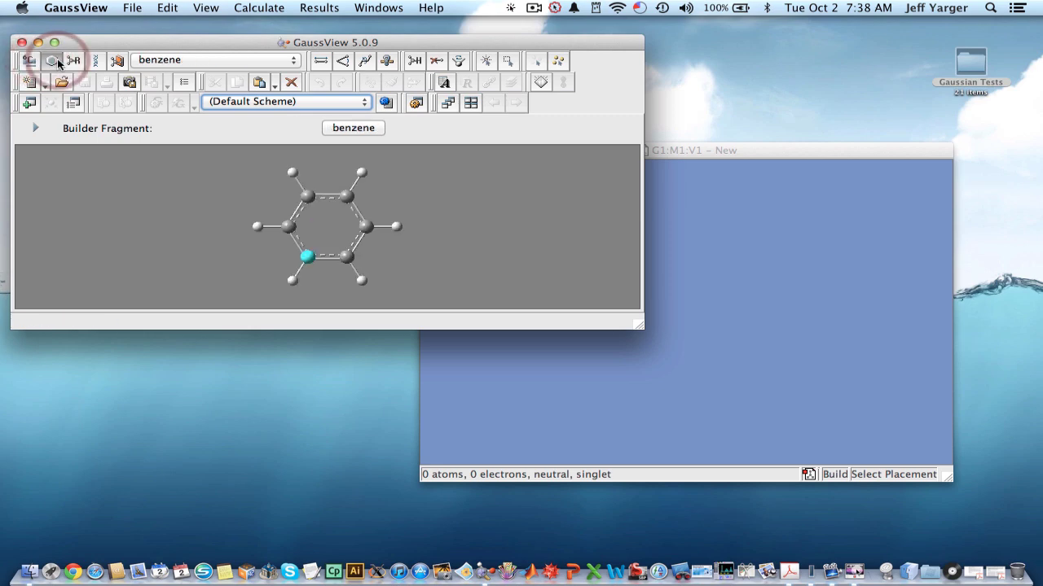
click(58, 62)
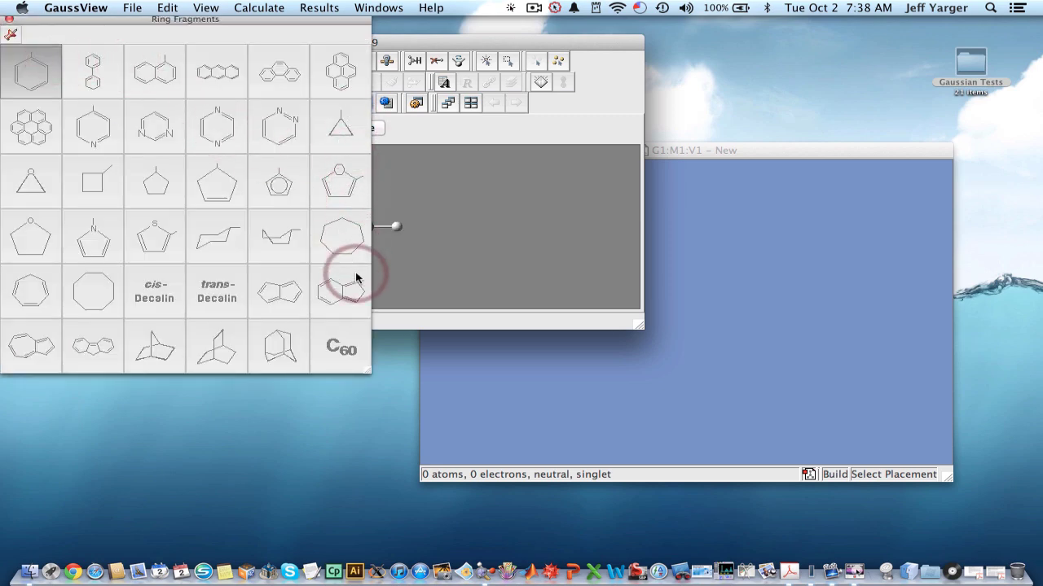
click(171, 97)
click(322, 159)
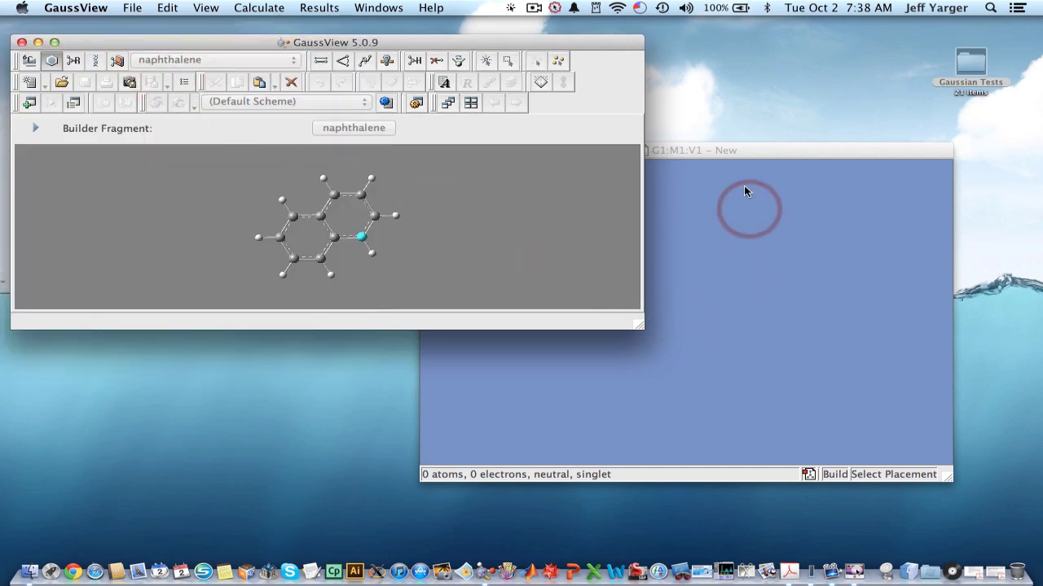
click(754, 150)
click(624, 282)
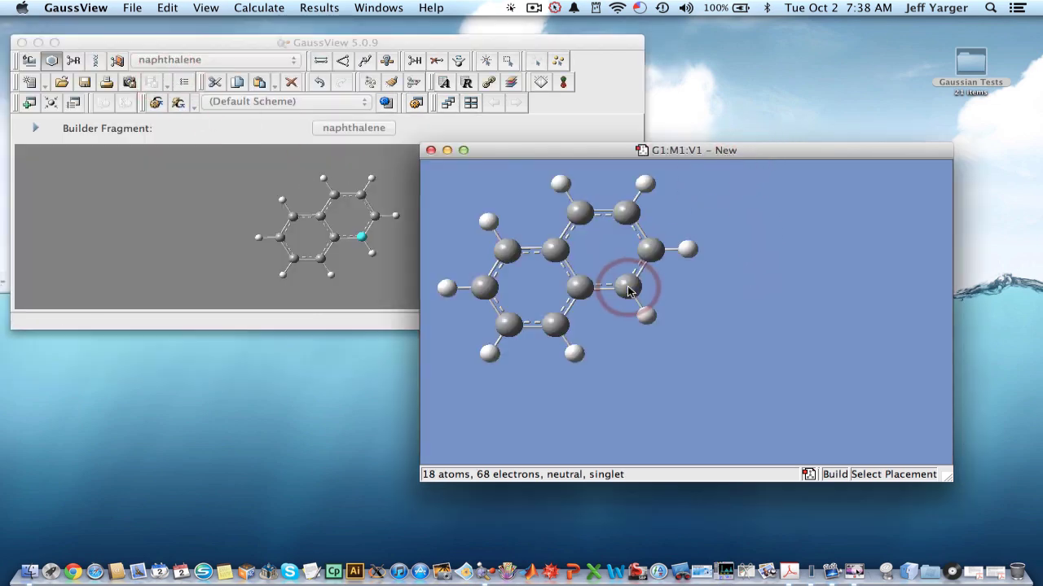
drag(565, 212, 864, 227)
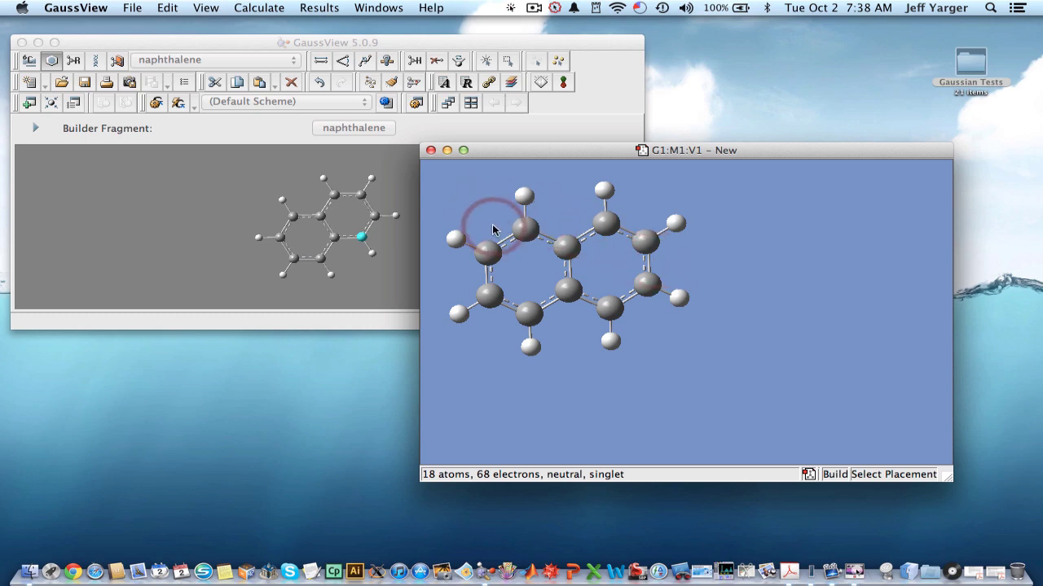
- Shorten one naphthalene ring C–C bond to 1.27 Å
click(322, 61)
click(716, 163)
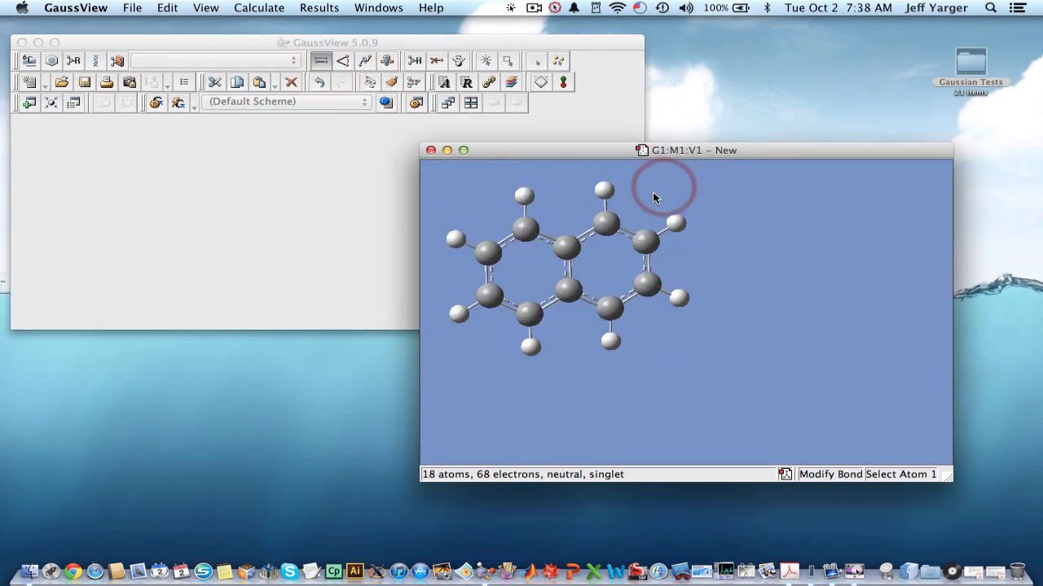
click(497, 252)
click(527, 239)
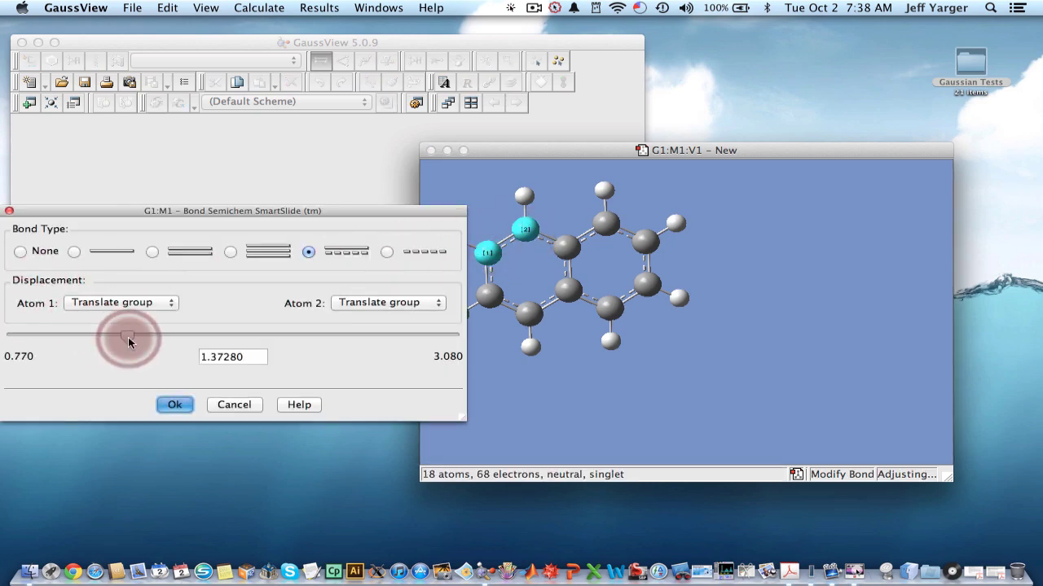
drag(128, 337, 108, 336)
click(182, 404)
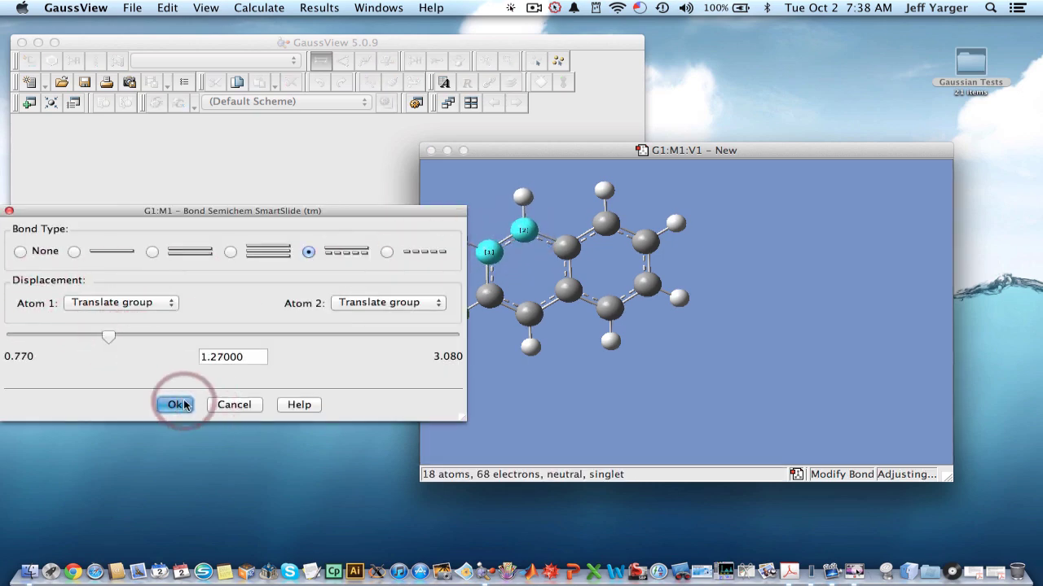
click(303, 350)
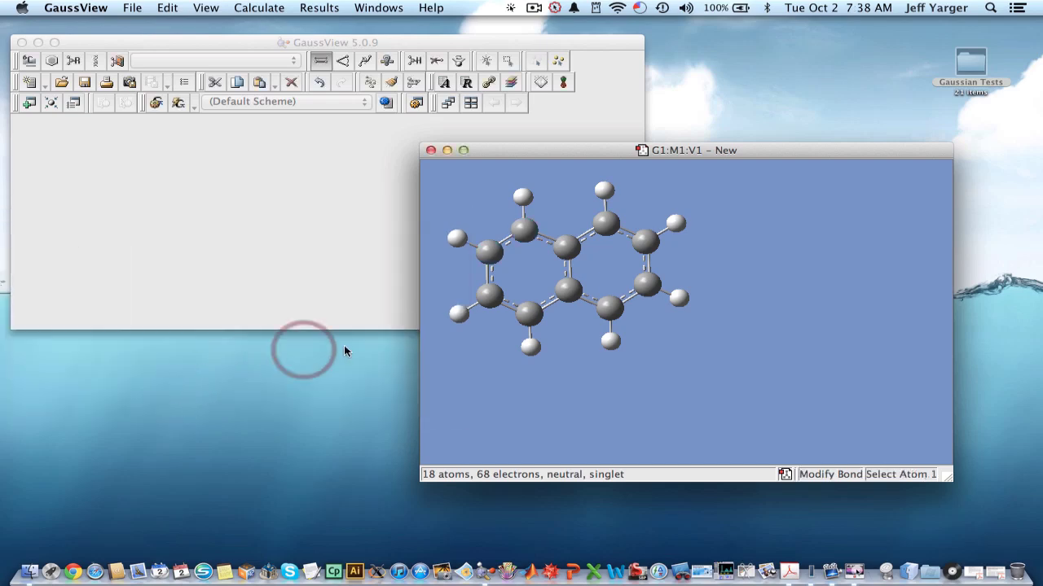
- Widen a naphthalene ring angle to about 131°
click(343, 61)
click(655, 239)
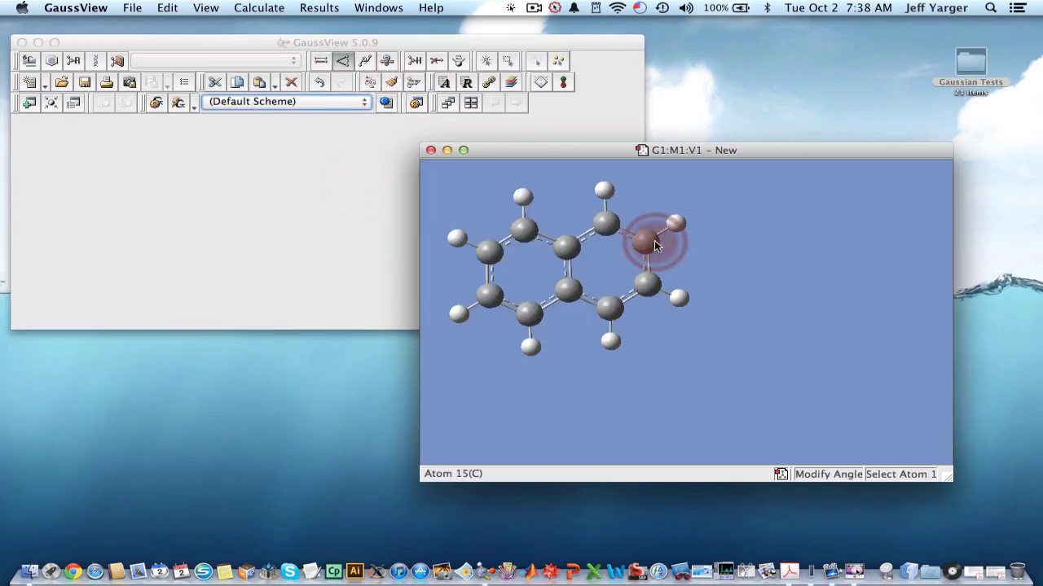
click(649, 242)
click(648, 285)
click(598, 318)
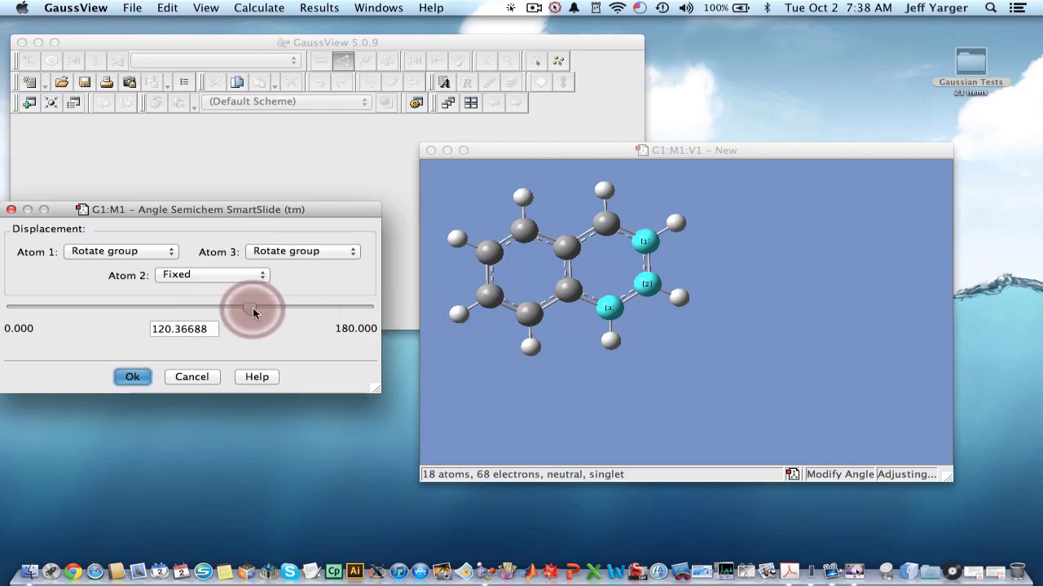
drag(252, 308, 270, 309)
click(489, 295)
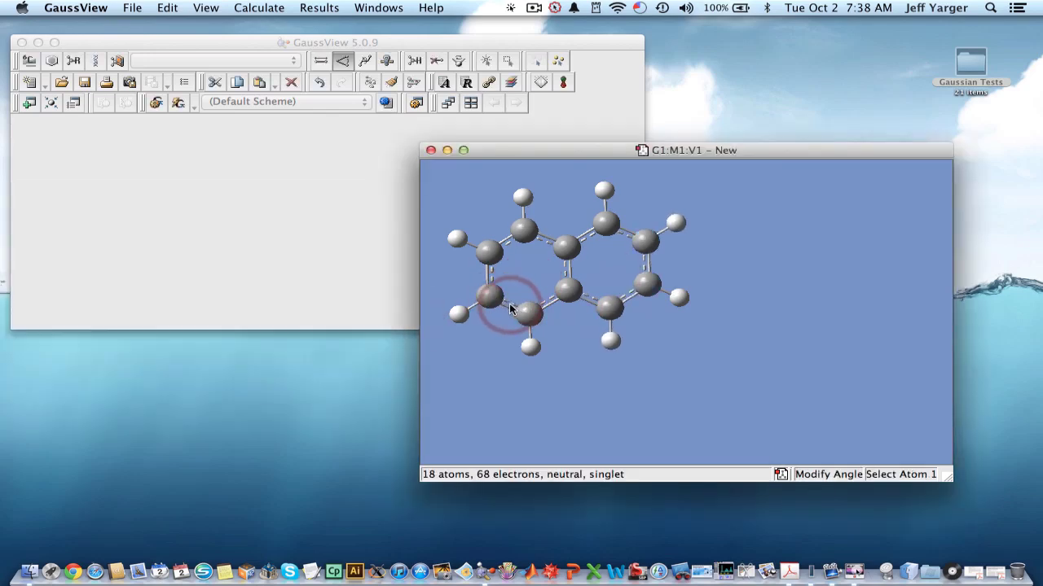
- Widen another ring angle to 136.33°
click(528, 312)
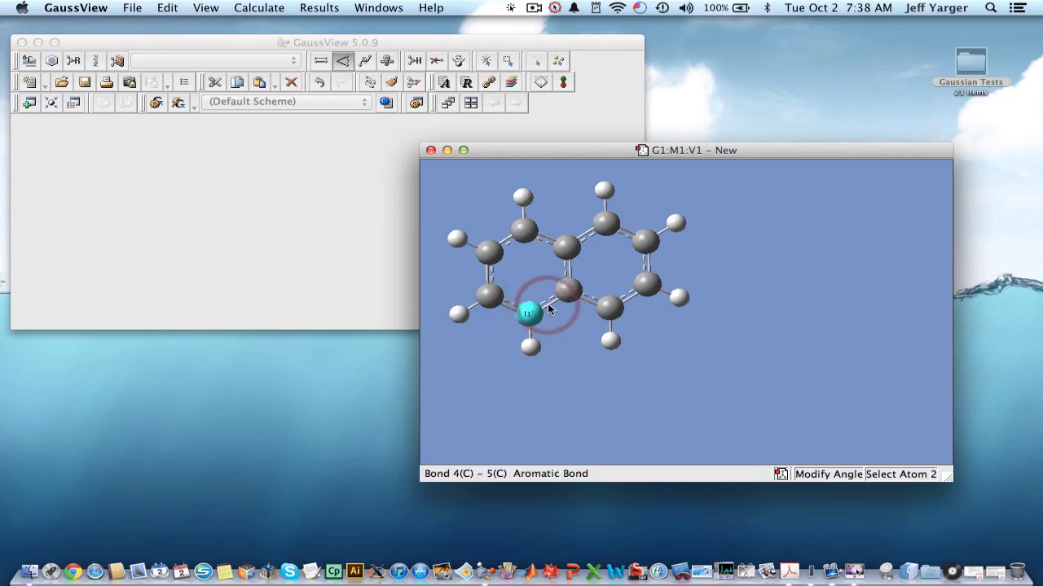
click(568, 289)
click(609, 307)
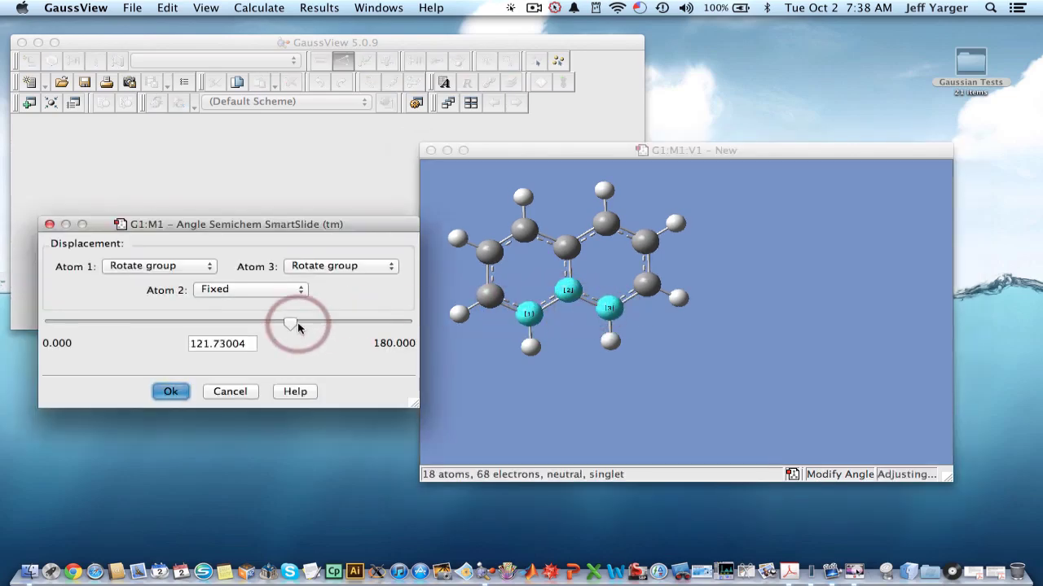
drag(299, 326, 319, 327)
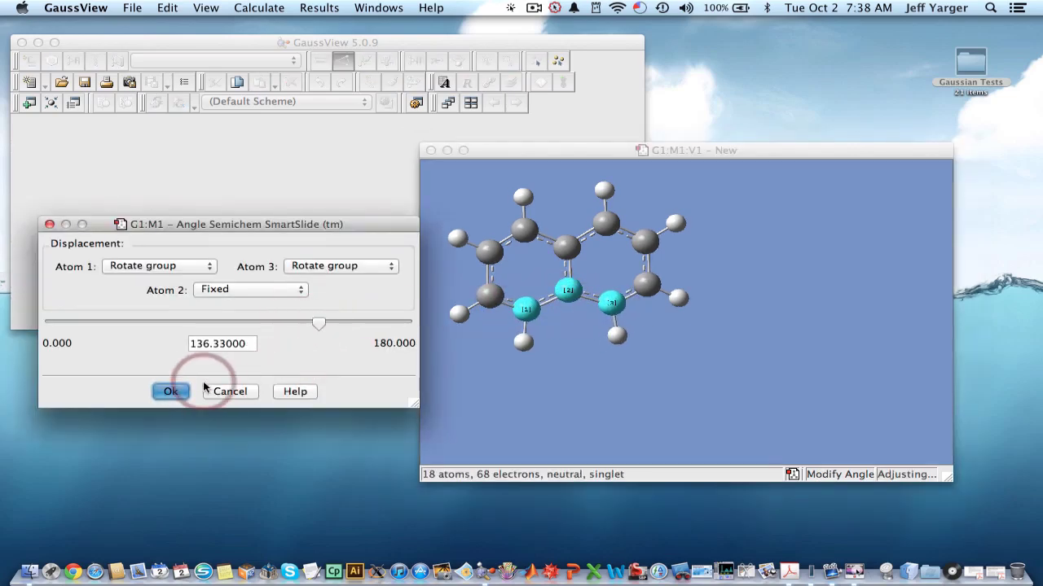
click(171, 391)
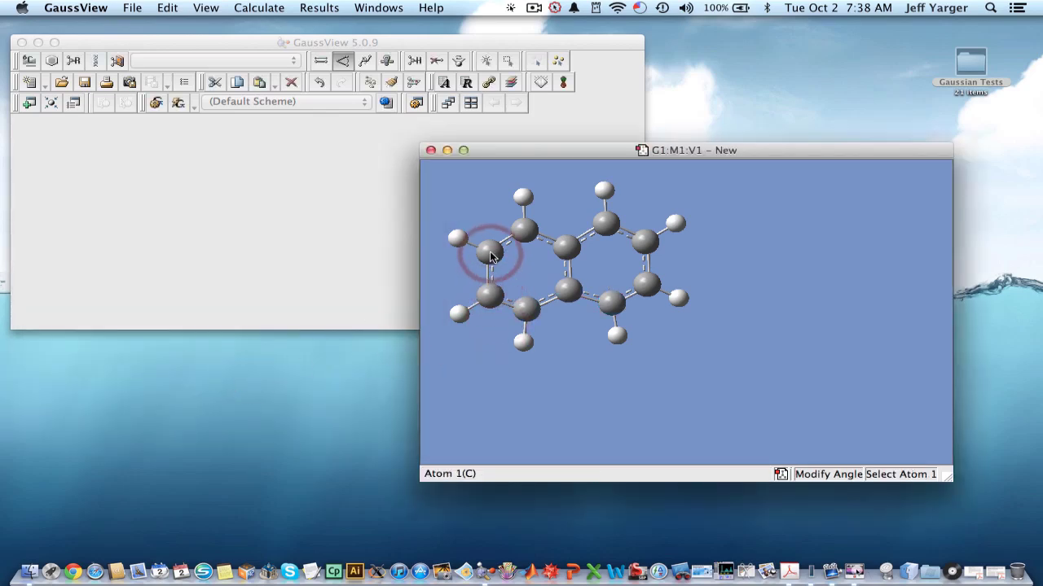
- Narrow a third ring angle to 110.20° and rotate the distorted molecule to inspect it
click(490, 253)
click(524, 233)
click(554, 249)
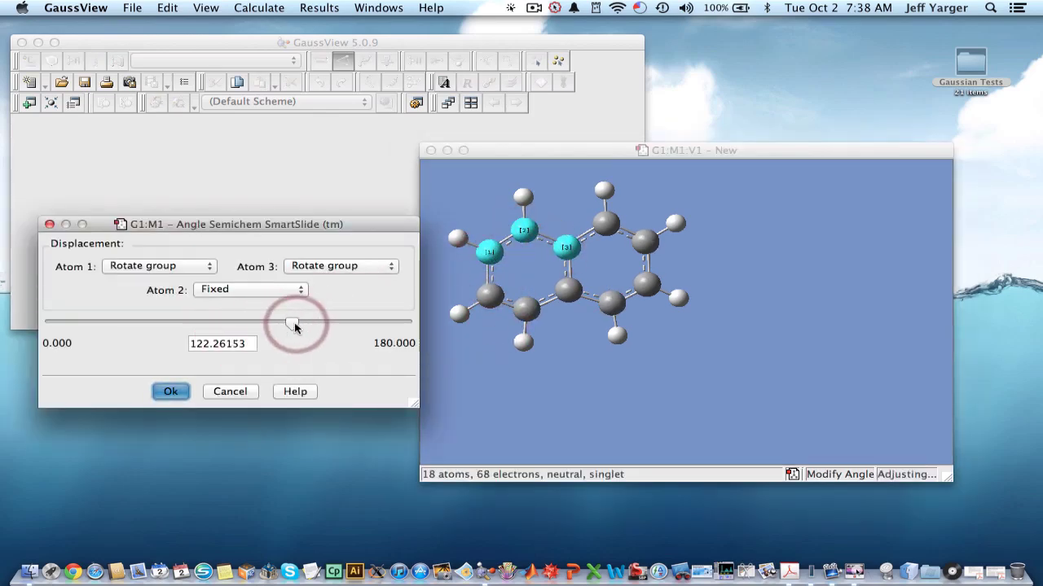
drag(293, 325, 271, 322)
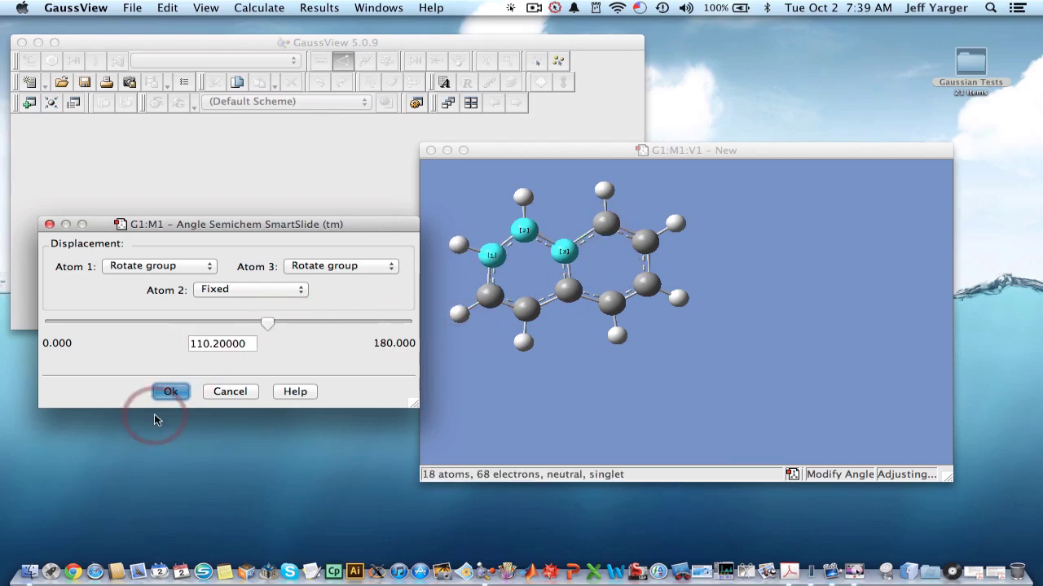
click(169, 392)
drag(576, 354, 757, 405)
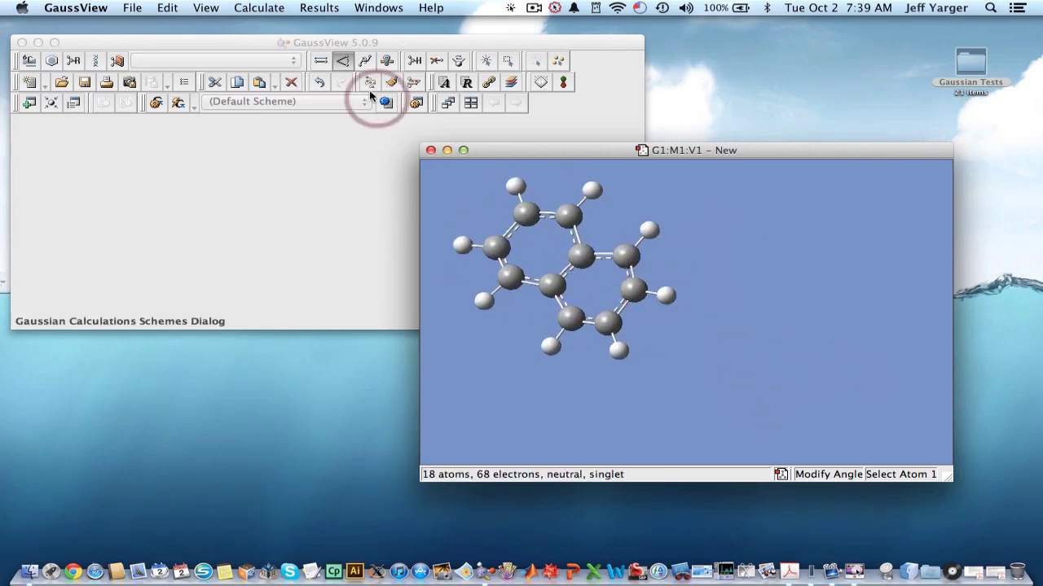
- In Gaussian Calculation Setup, set the job type to Optimization
click(259, 7)
click(269, 26)
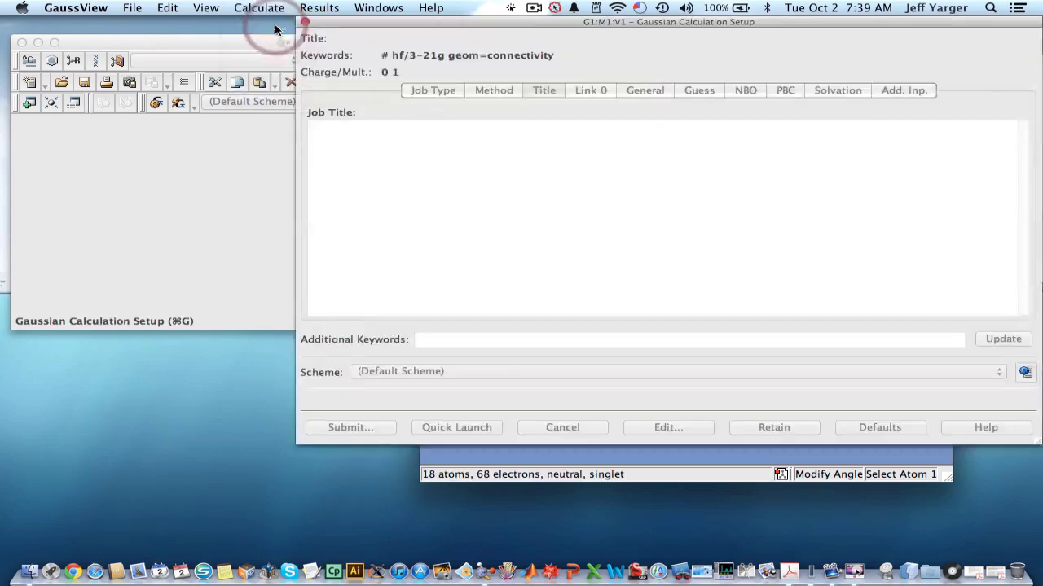
drag(379, 27, 217, 87)
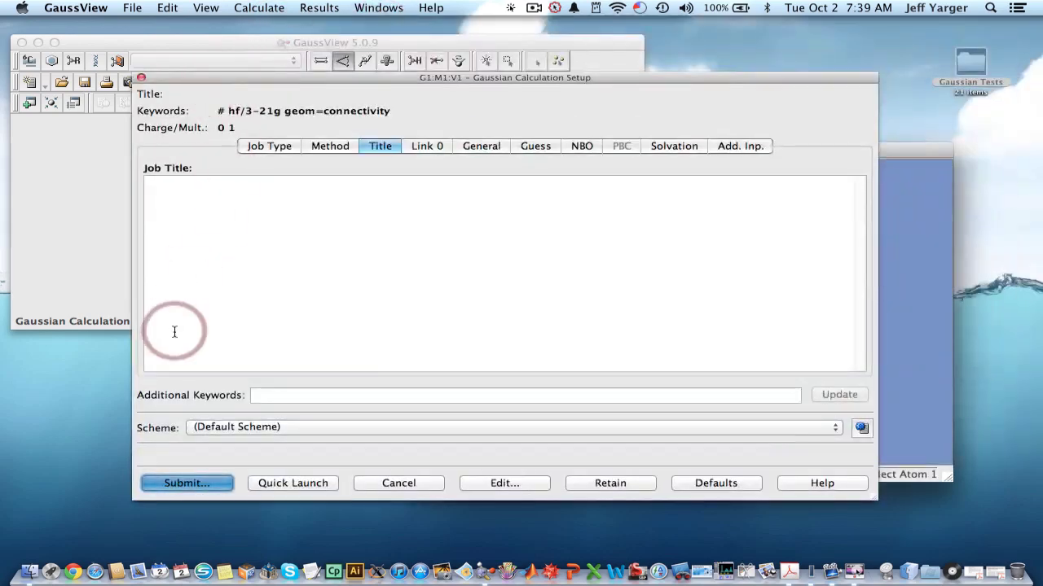
click(262, 154)
click(204, 170)
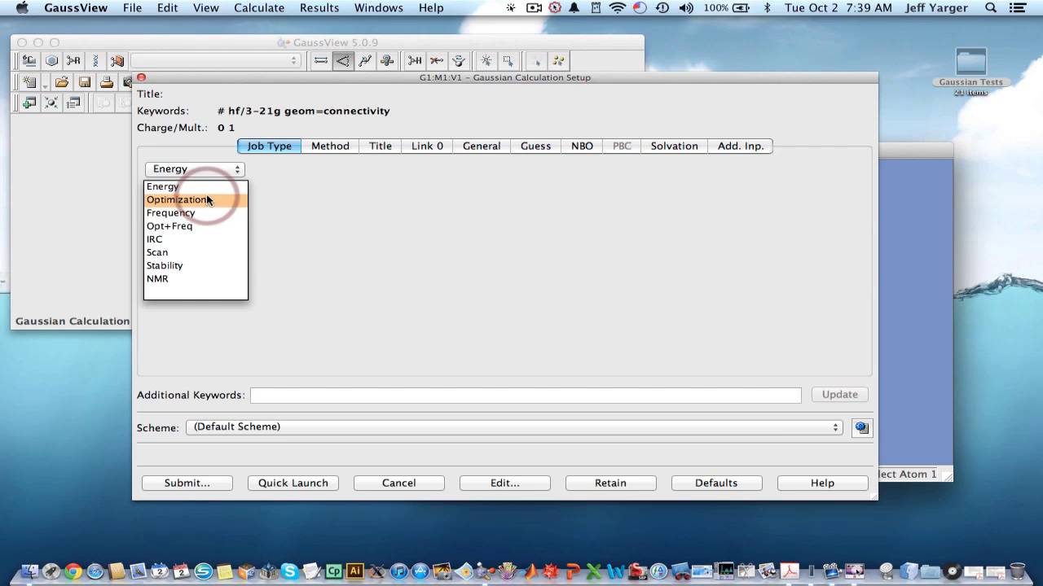
click(206, 200)
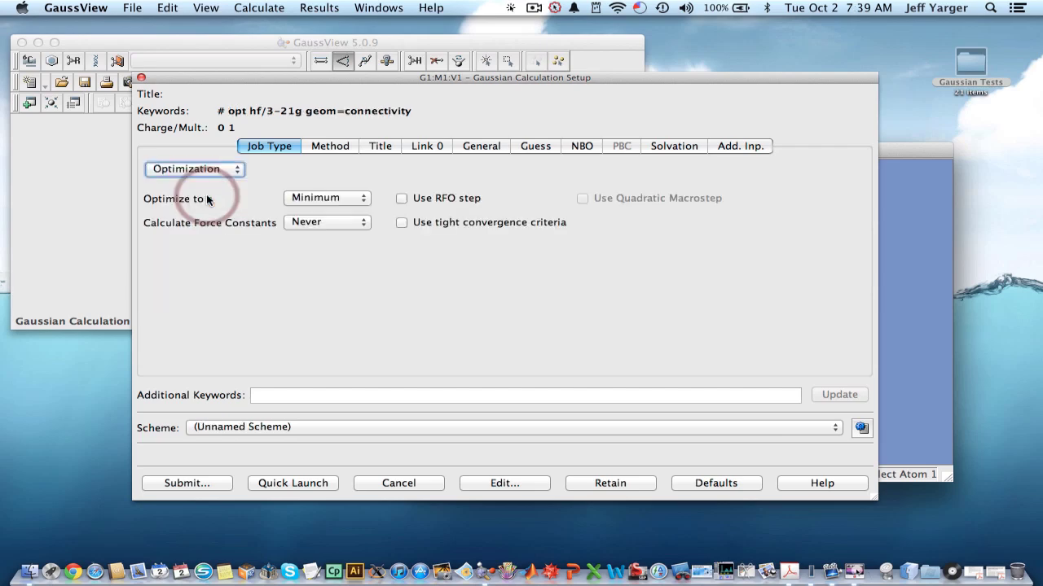
- Set the method to Semi-empirical PM3
click(316, 150)
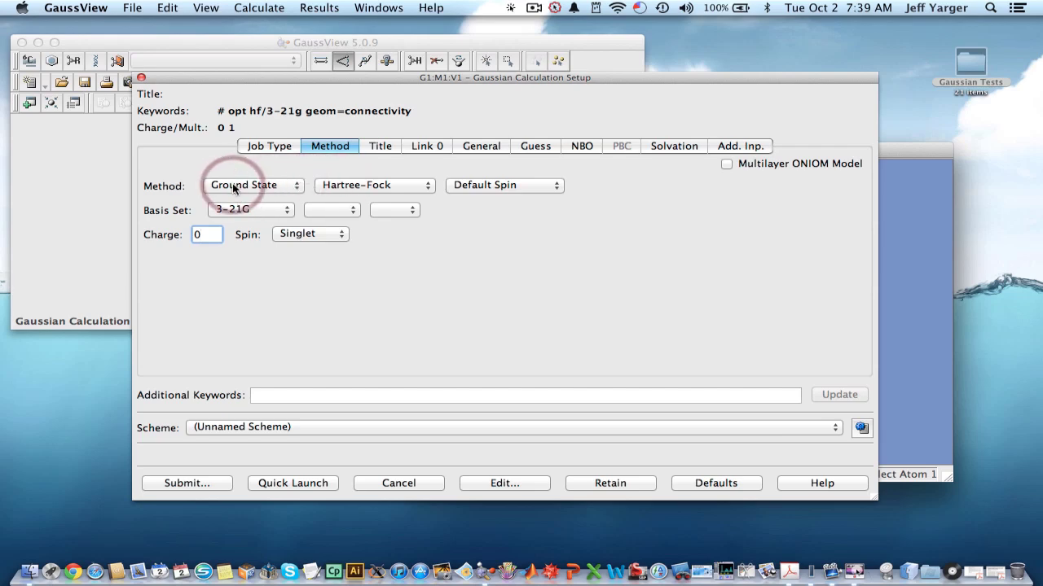
click(234, 187)
click(326, 186)
click(334, 186)
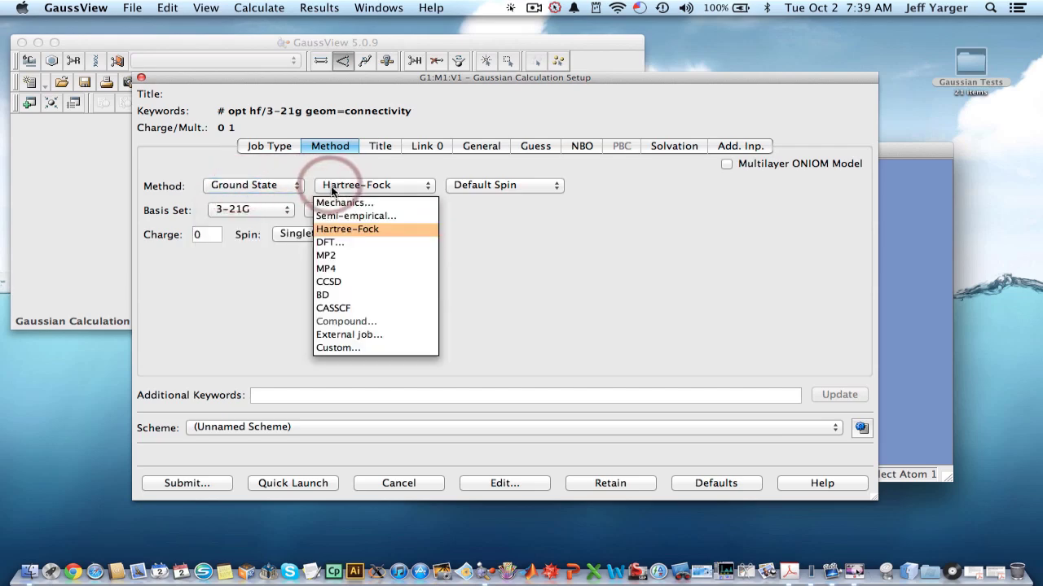
click(342, 215)
click(605, 186)
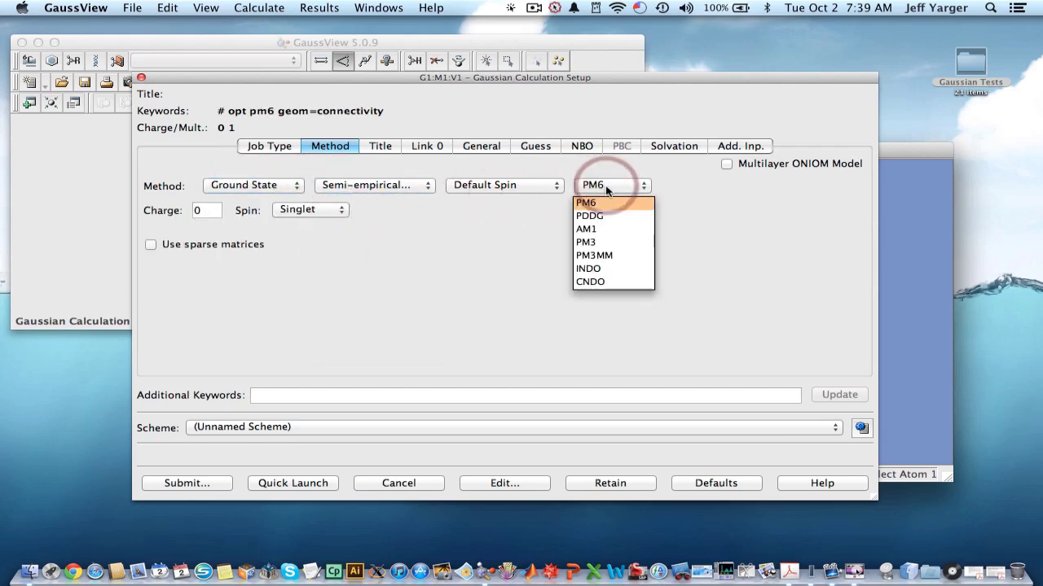
click(610, 241)
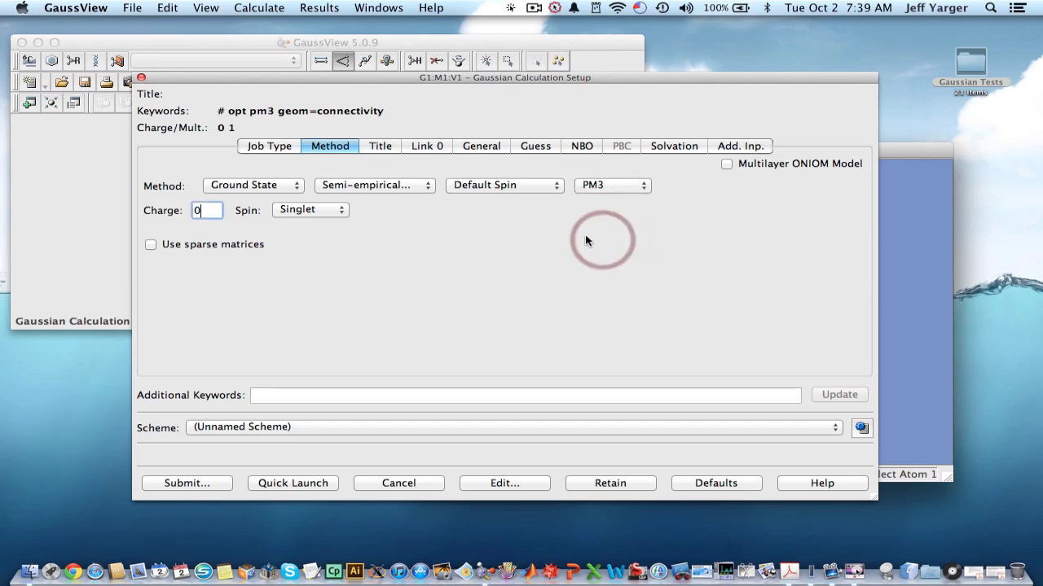
- Submit the job, saving the input over the existing Opt_PM3_Naph1.com, and send it to Gaussian
click(189, 483)
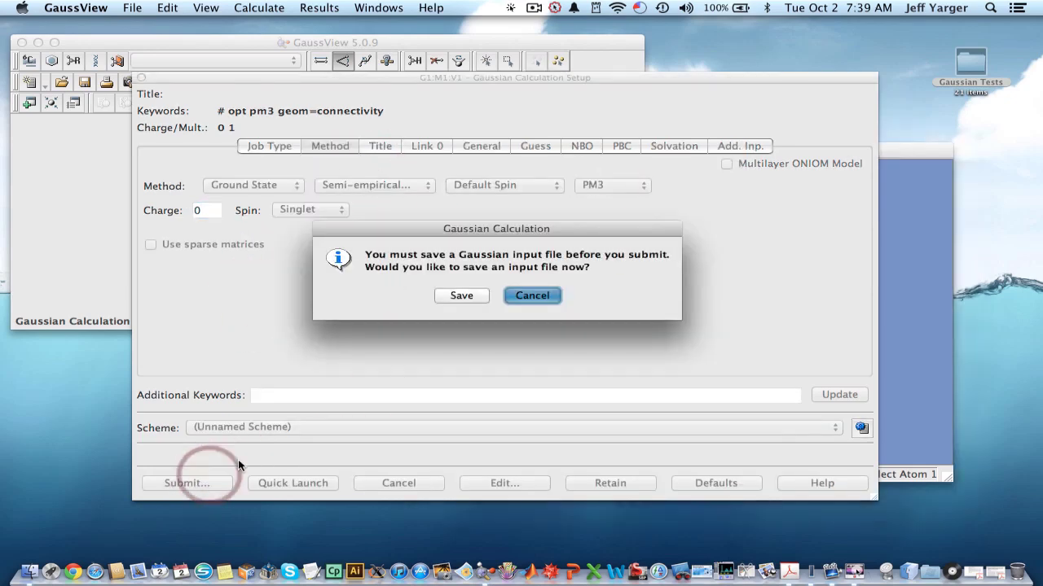
click(462, 295)
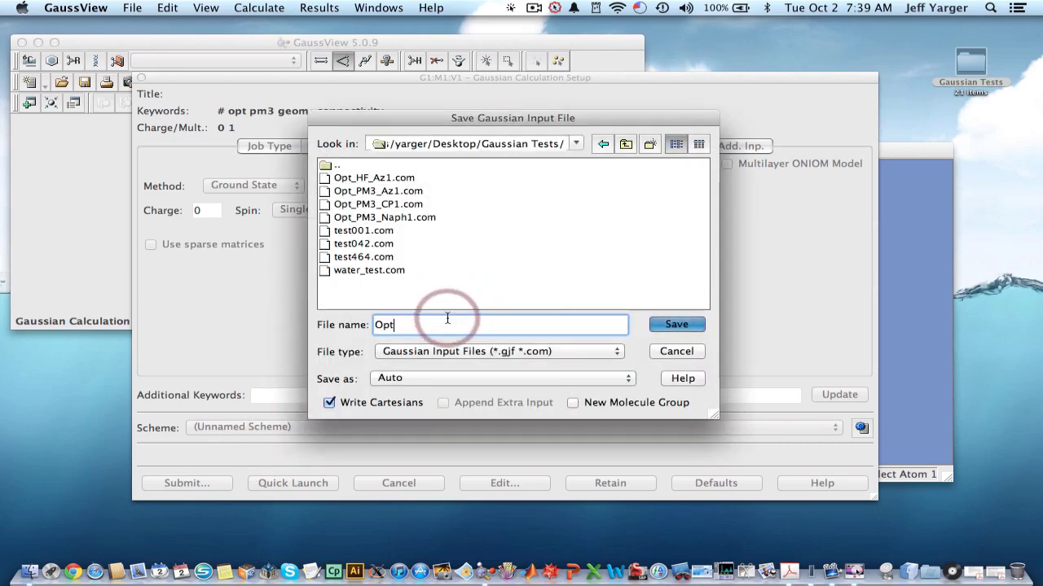
text(Opt_PM3_)
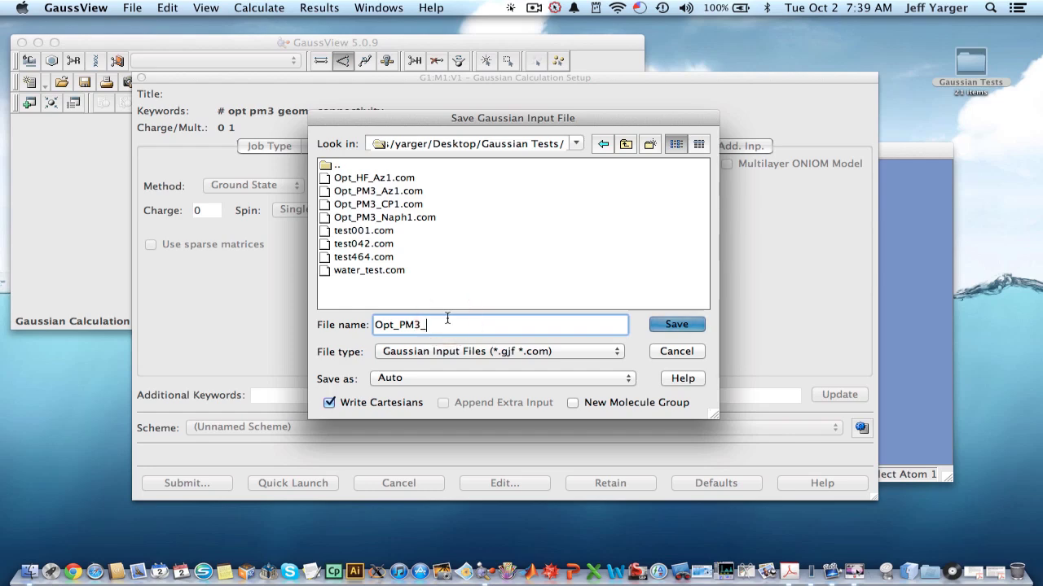
text(Naph1)
click(697, 323)
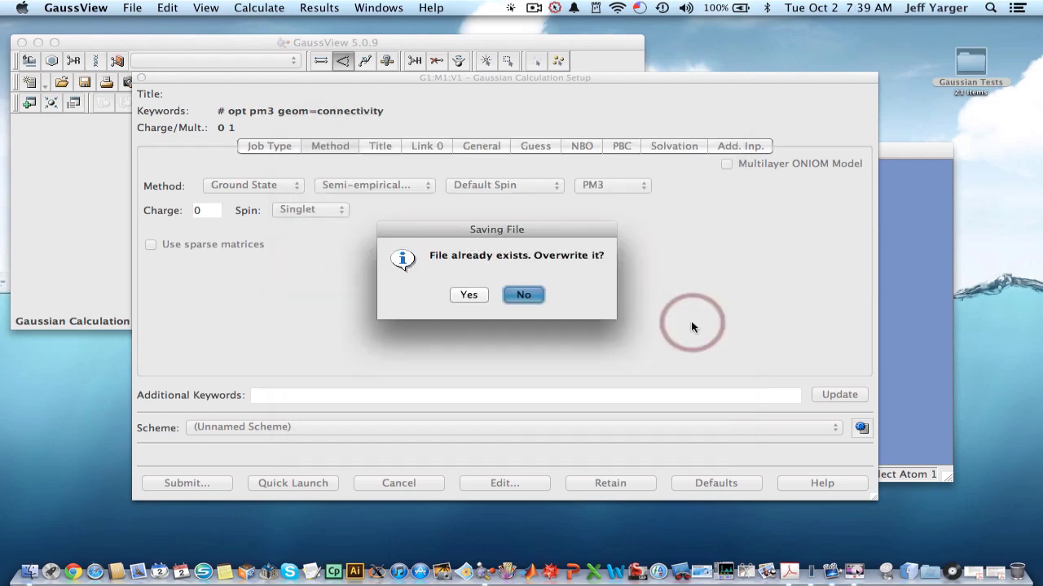
click(477, 297)
click(477, 297)
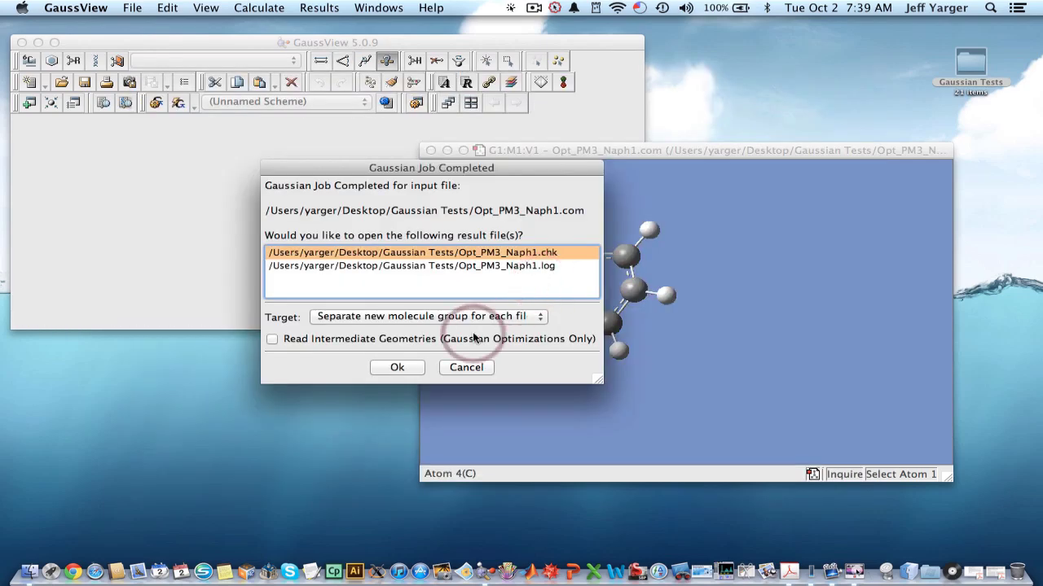
- Open the .log results with intermediate geometries and show the optimization energy plot
click(483, 266)
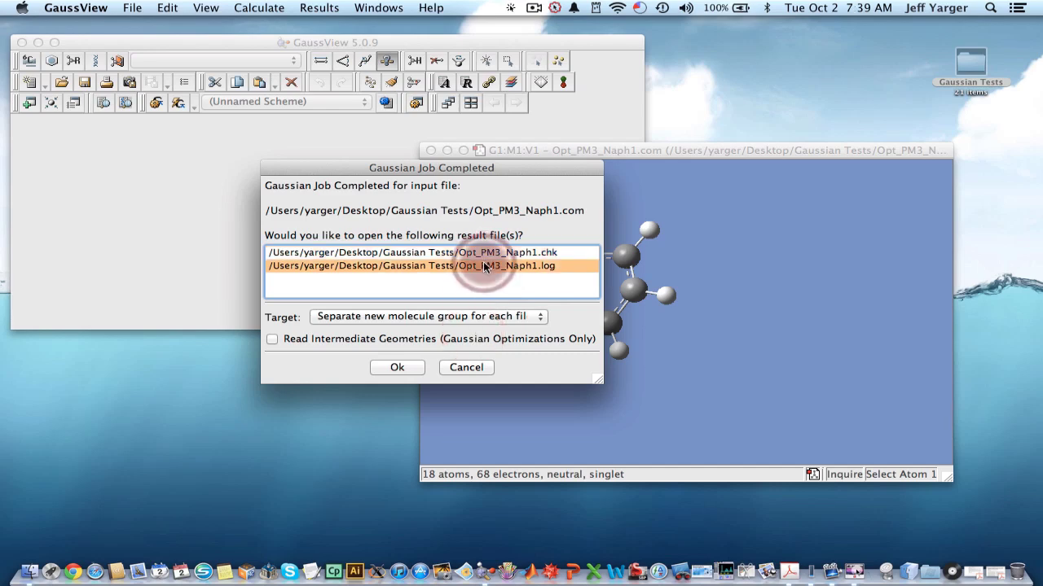
click(413, 343)
click(398, 367)
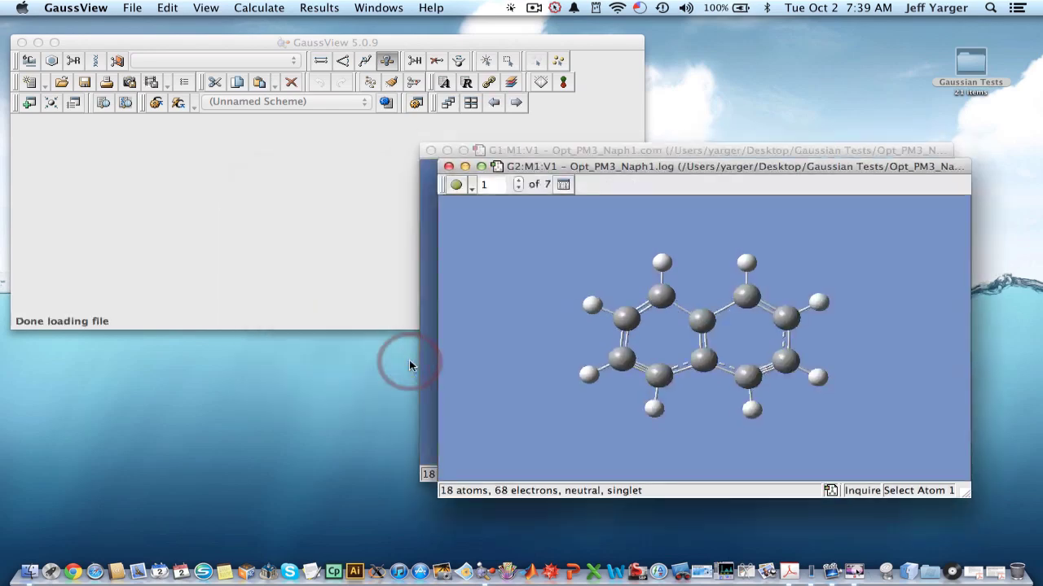
click(314, 9)
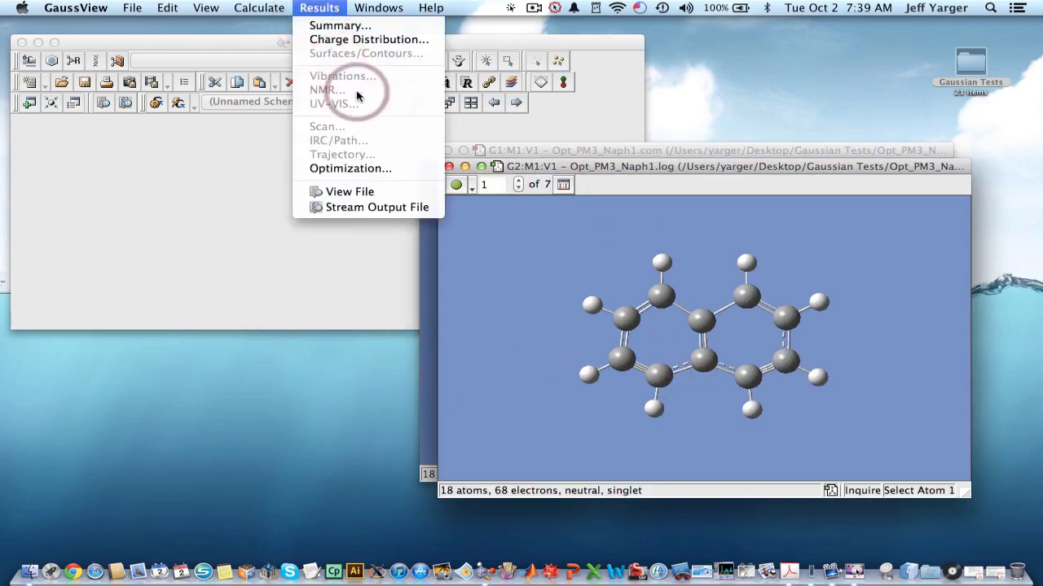
click(368, 168)
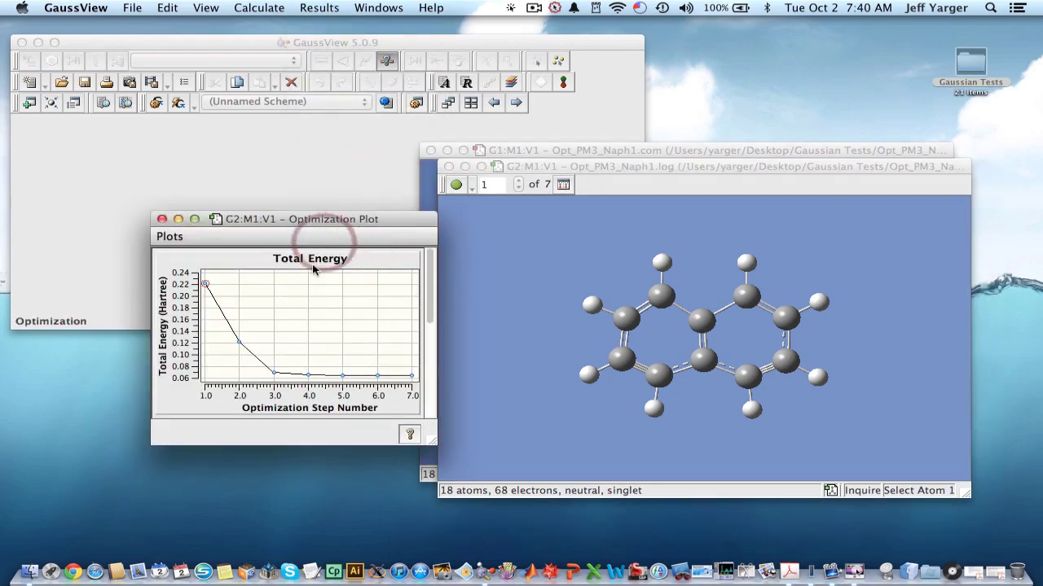
- Step through the energy plot to the final step-7 geometry and inspect it
click(240, 342)
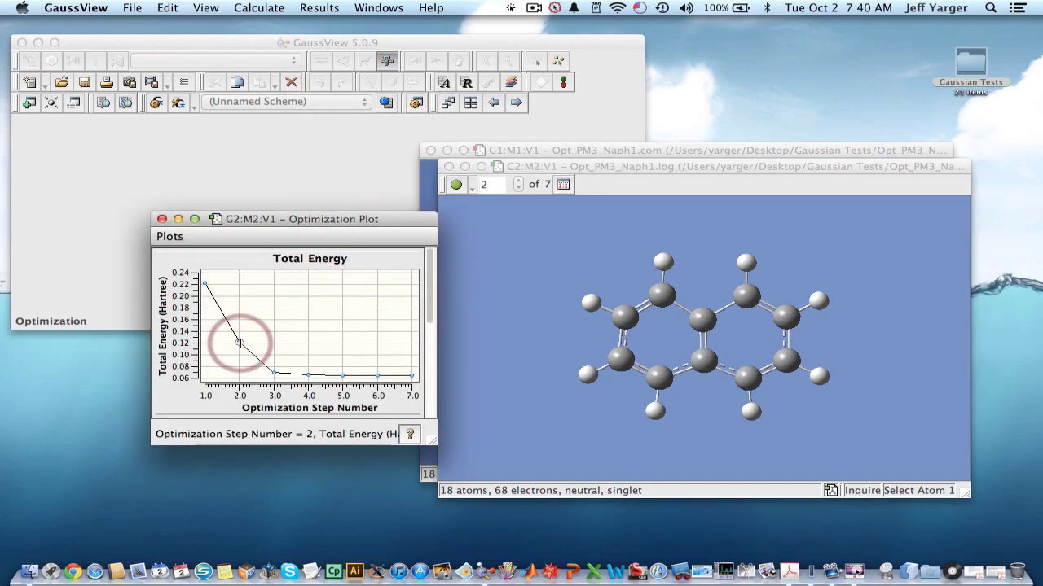
click(274, 373)
click(308, 375)
click(377, 375)
click(411, 376)
drag(774, 342, 757, 274)
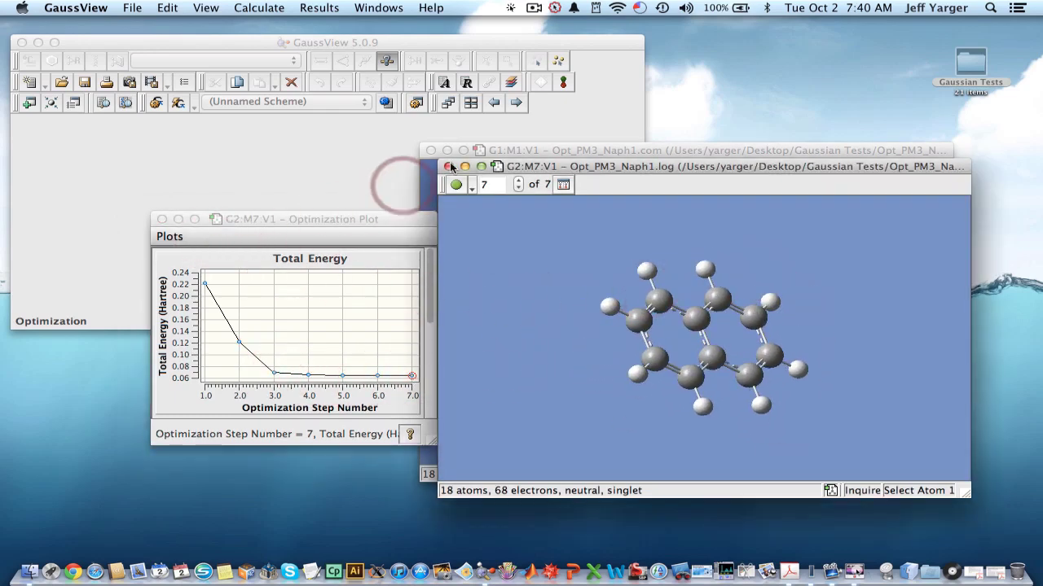
- Close the log window with its plot, and the original naphthalene window
drag(583, 187, 464, 171)
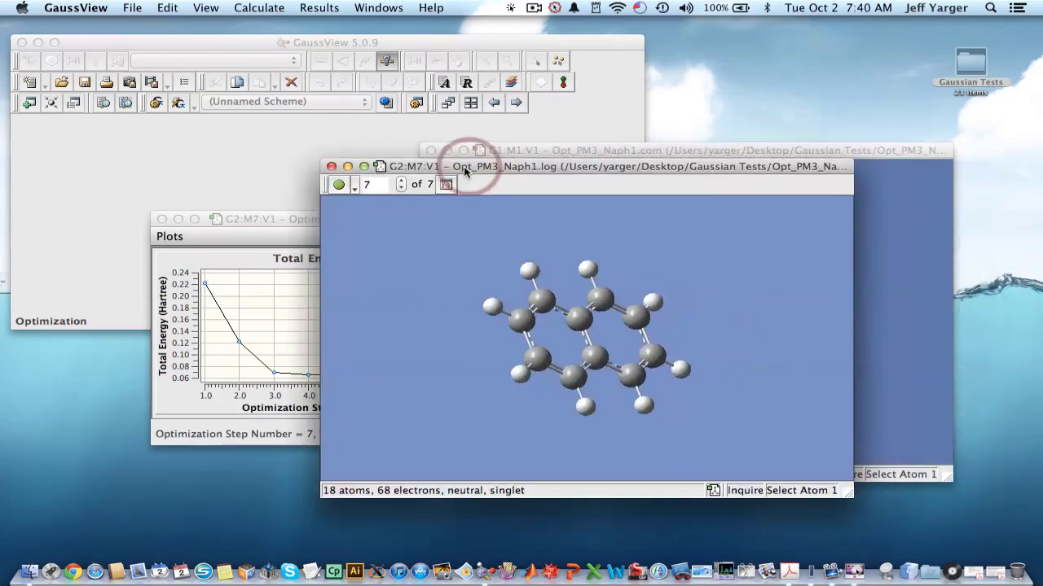
click(335, 166)
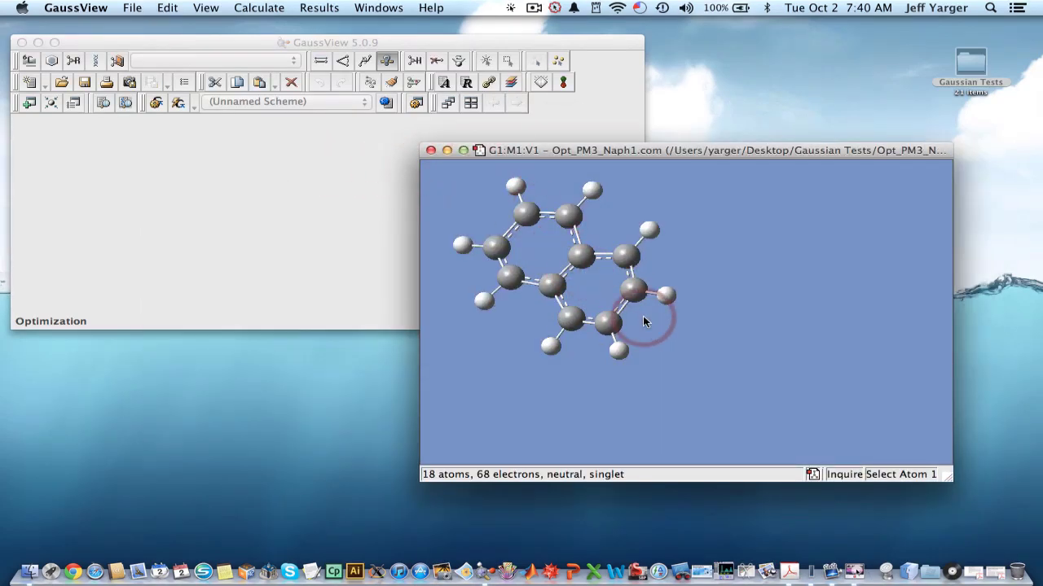
click(578, 261)
click(431, 150)
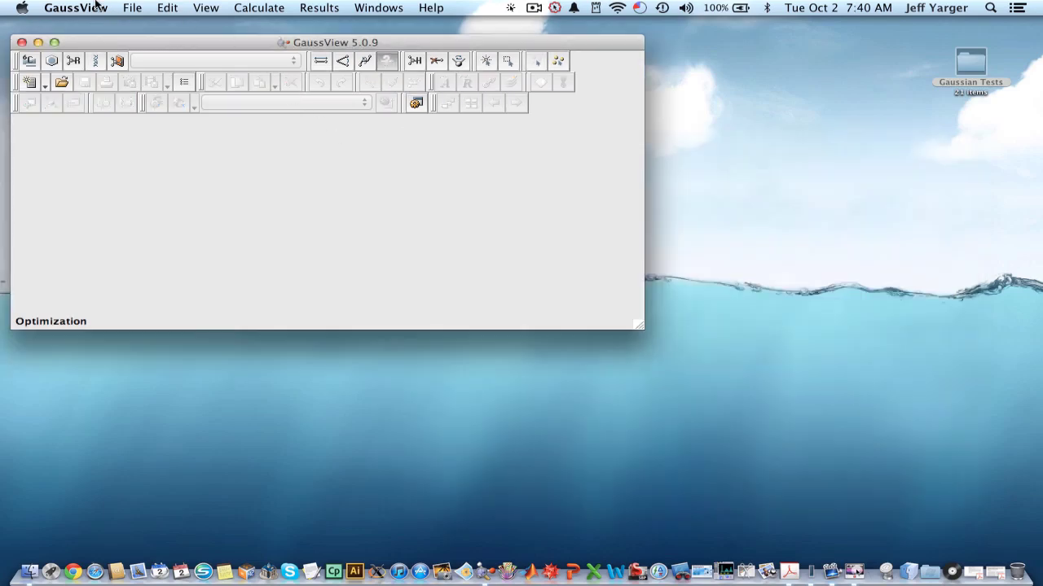
- Start a new molecule group and place an iso-indene ring fragment in it
click(123, 8)
mouse_move(158, 26)
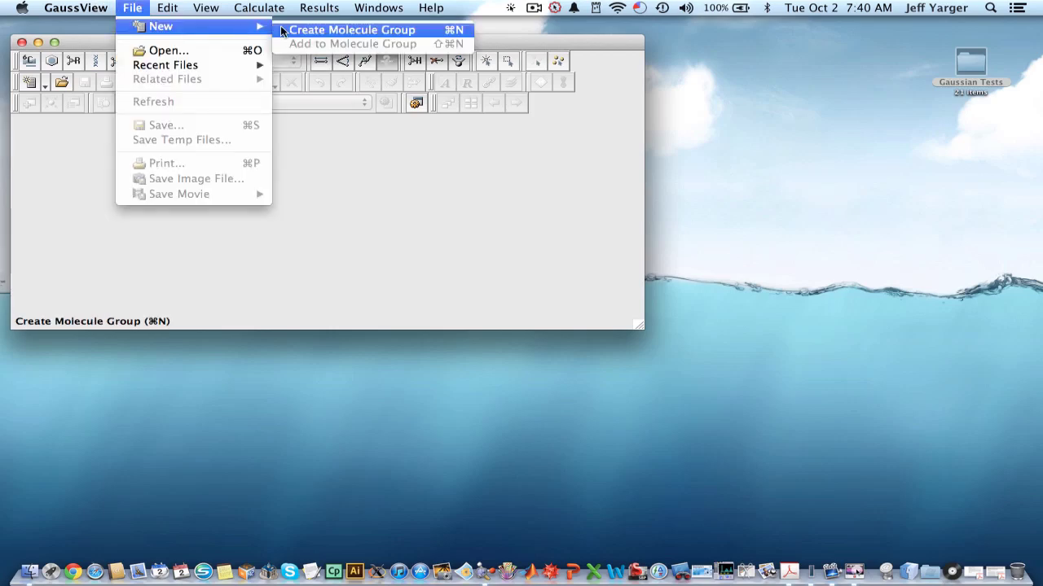
click(334, 30)
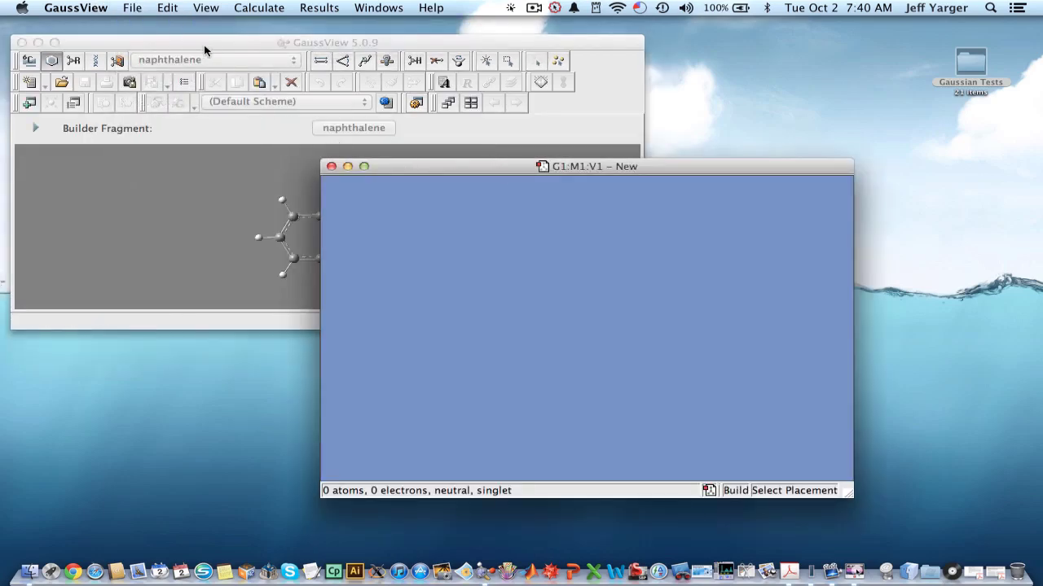
click(51, 61)
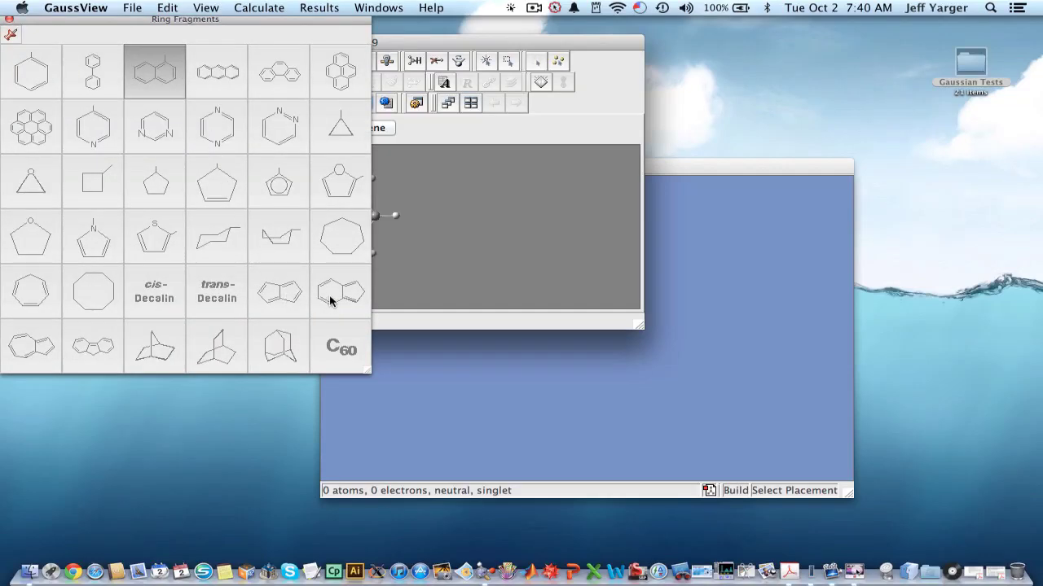
click(329, 299)
click(552, 374)
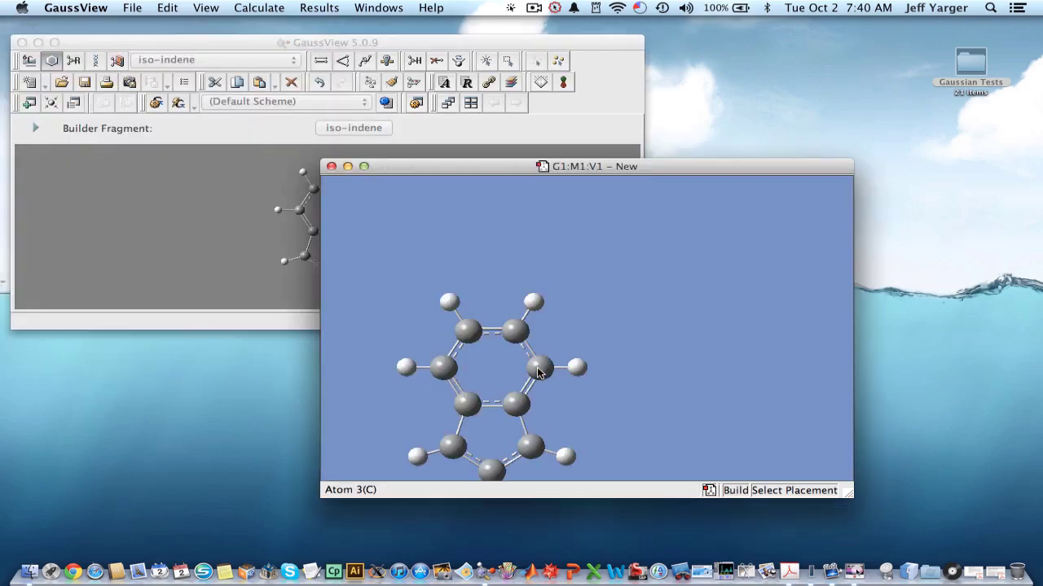
drag(538, 373, 620, 284)
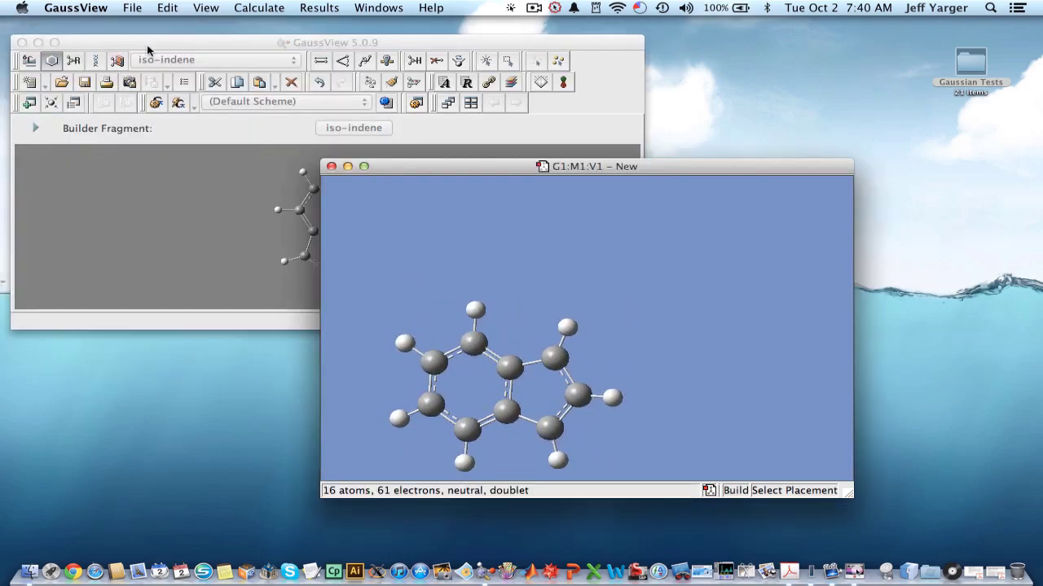
- Attach a tetrahedral carbon to the six-membered ring and delete surplus hydrogens to reach 18 atoms
click(30, 62)
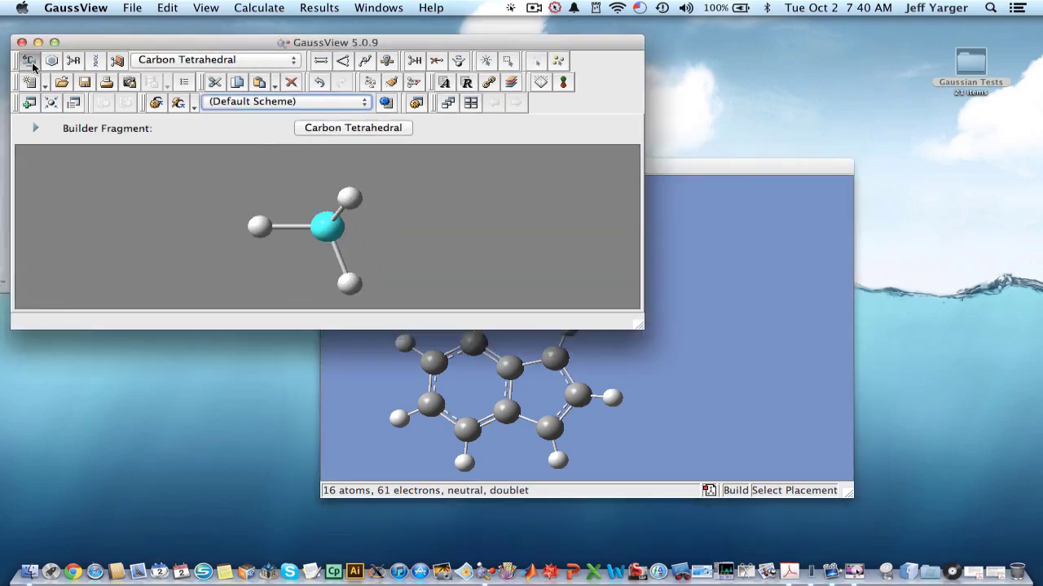
click(391, 390)
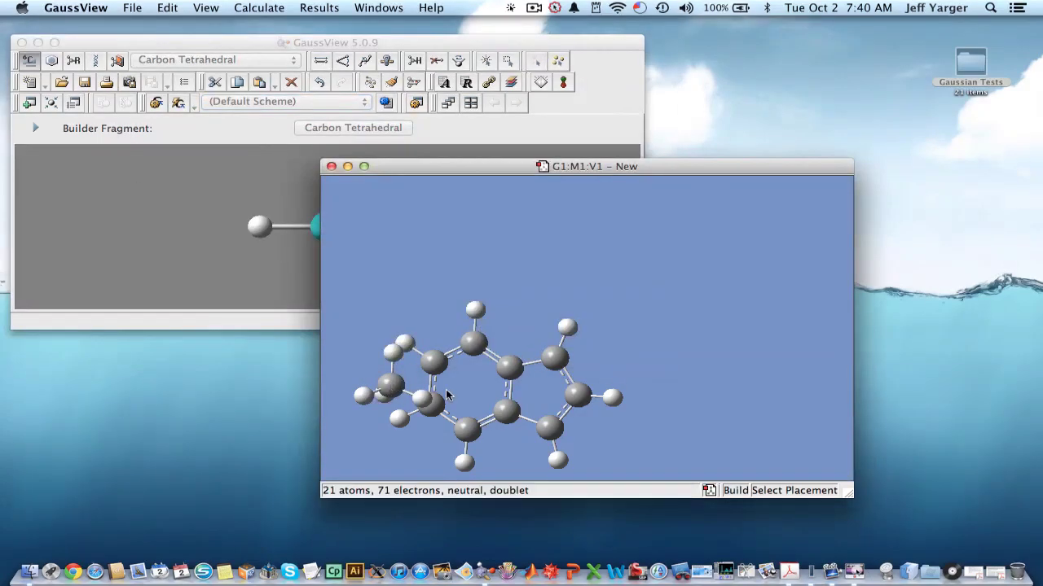
click(435, 63)
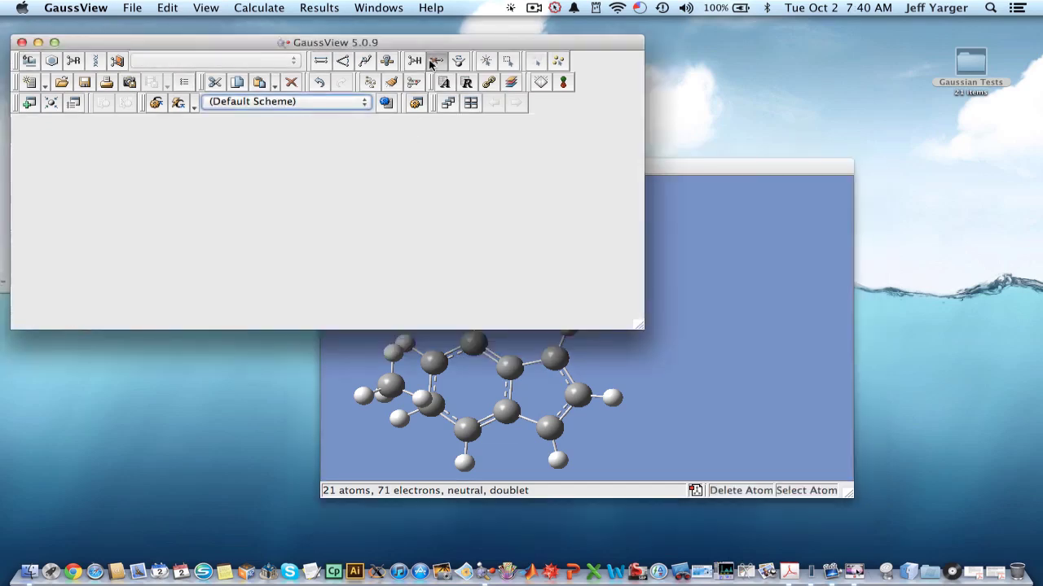
click(421, 400)
click(395, 353)
click(363, 395)
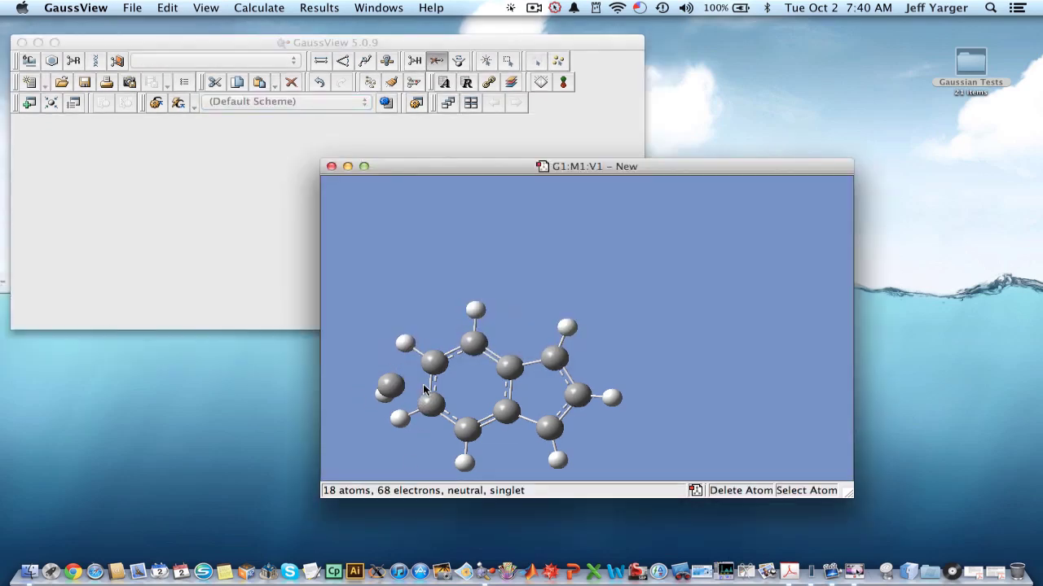
- Break the bond between two carbons of the six-membered ring
click(329, 64)
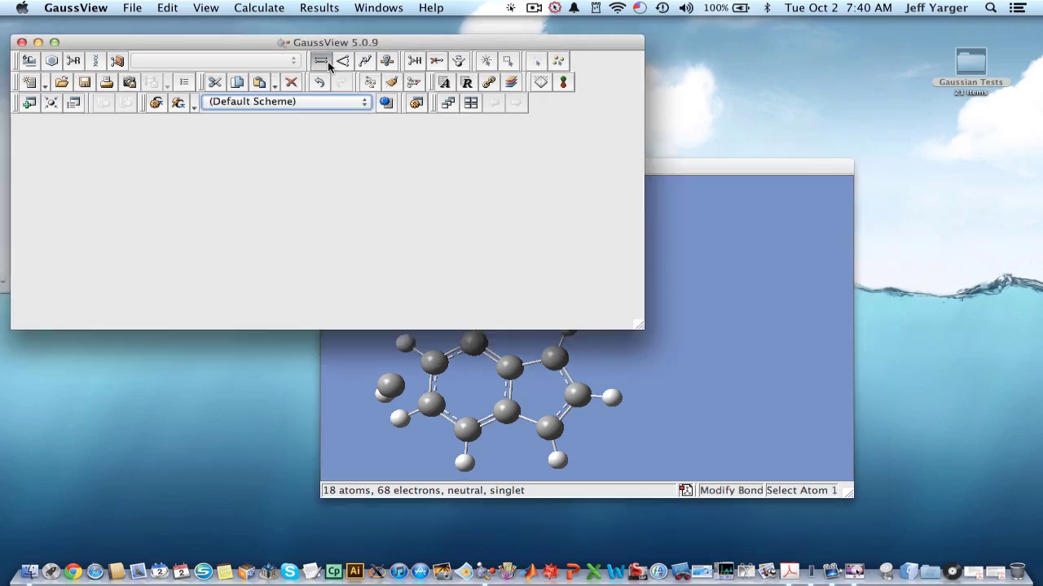
click(431, 404)
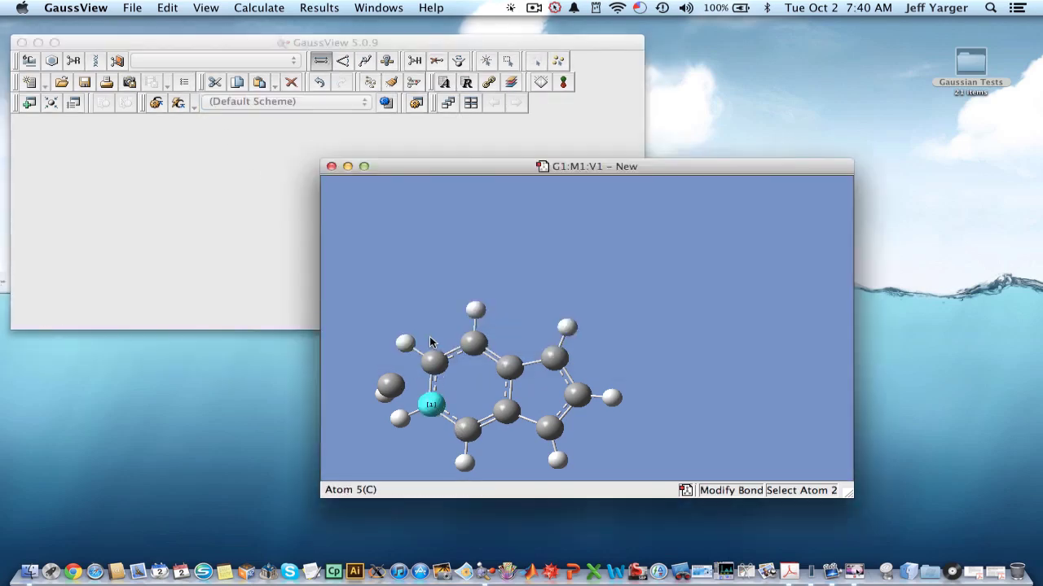
click(432, 364)
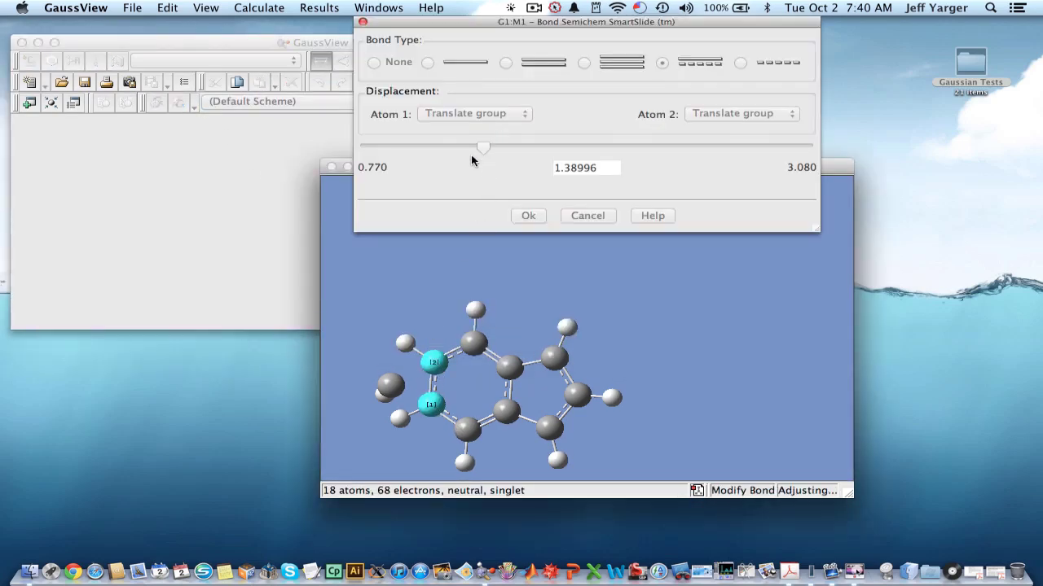
drag(480, 148, 515, 145)
click(373, 63)
click(527, 215)
- Bond the outer carbon to both freed ring carbons, closing a seven-membered ring
click(402, 376)
click(433, 360)
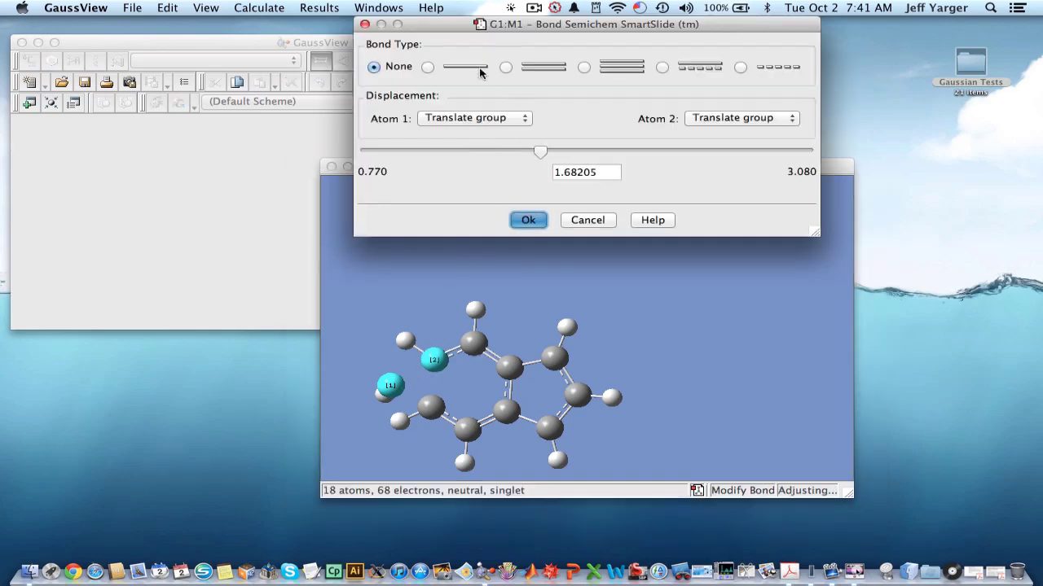
click(663, 68)
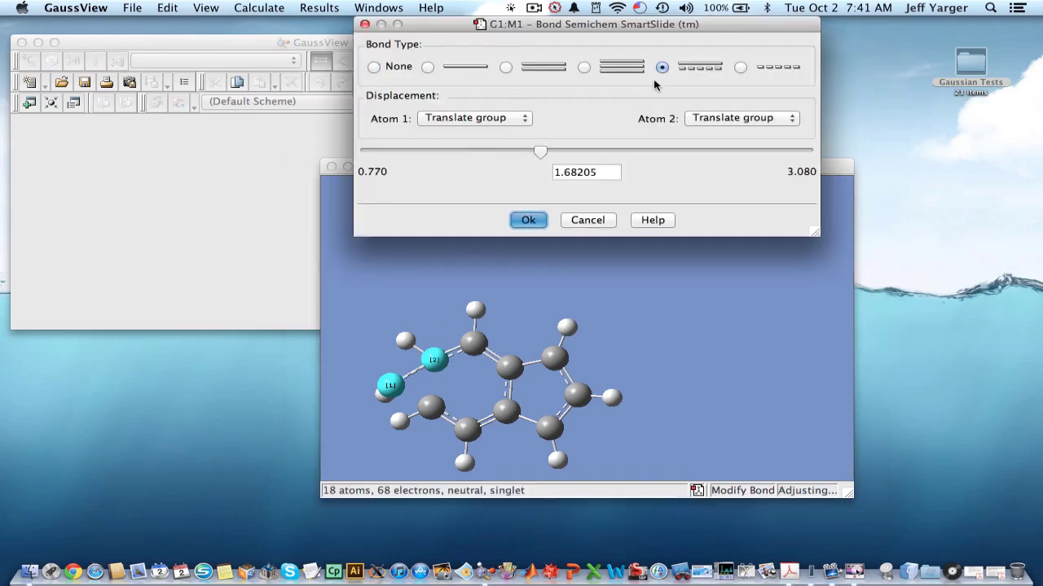
click(528, 220)
click(430, 407)
click(393, 391)
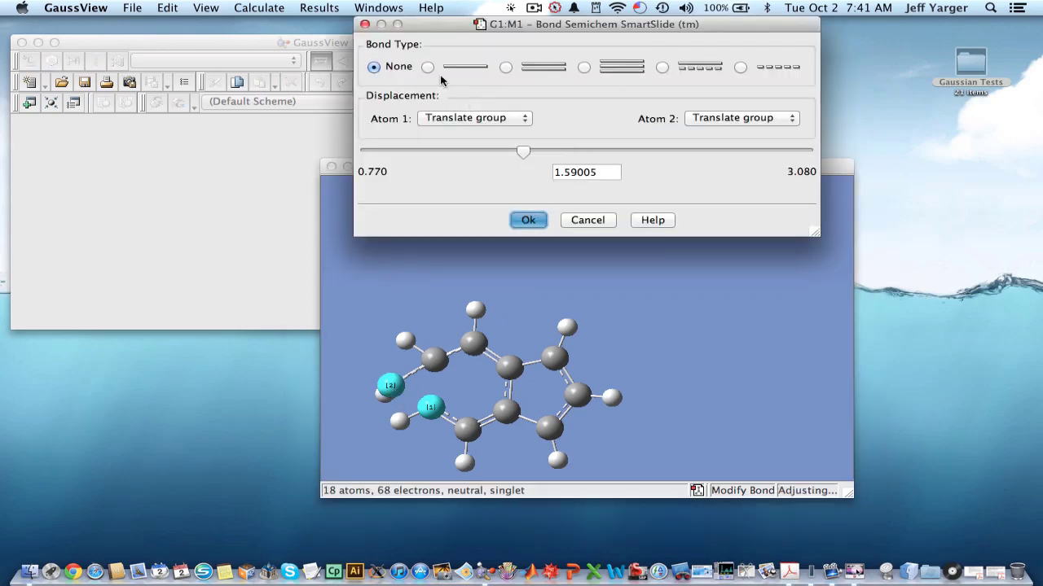
click(662, 68)
click(529, 220)
drag(533, 351, 595, 255)
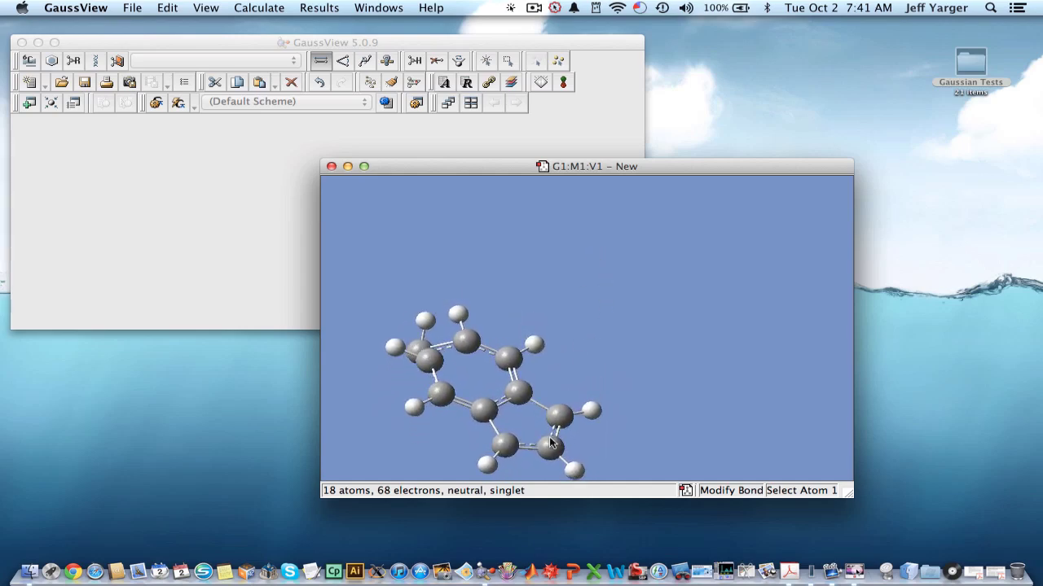
drag(553, 443, 624, 272)
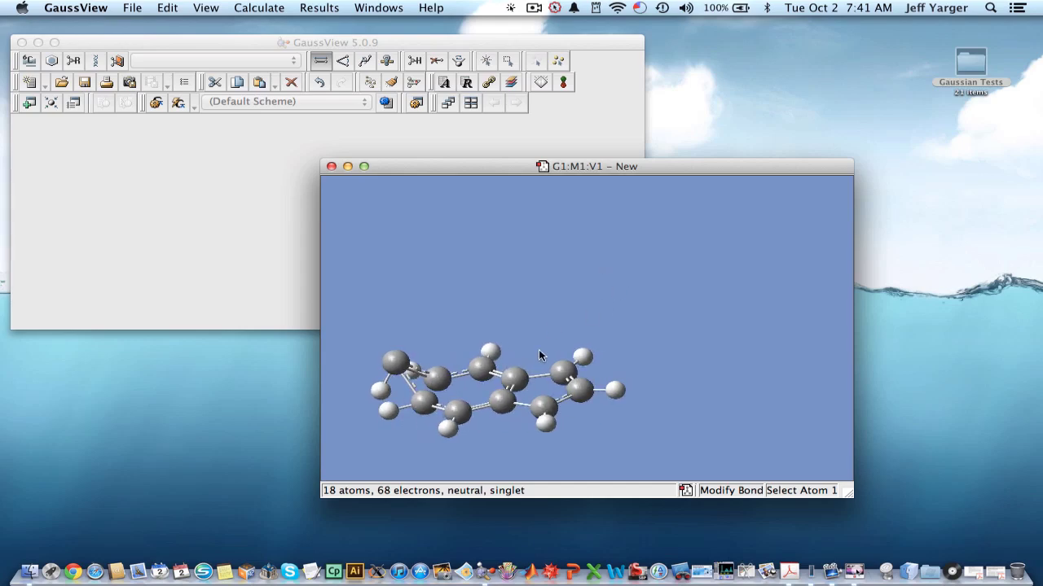
- In Gaussian Calculation Setup, set the job type to Optimization
click(259, 7)
click(342, 28)
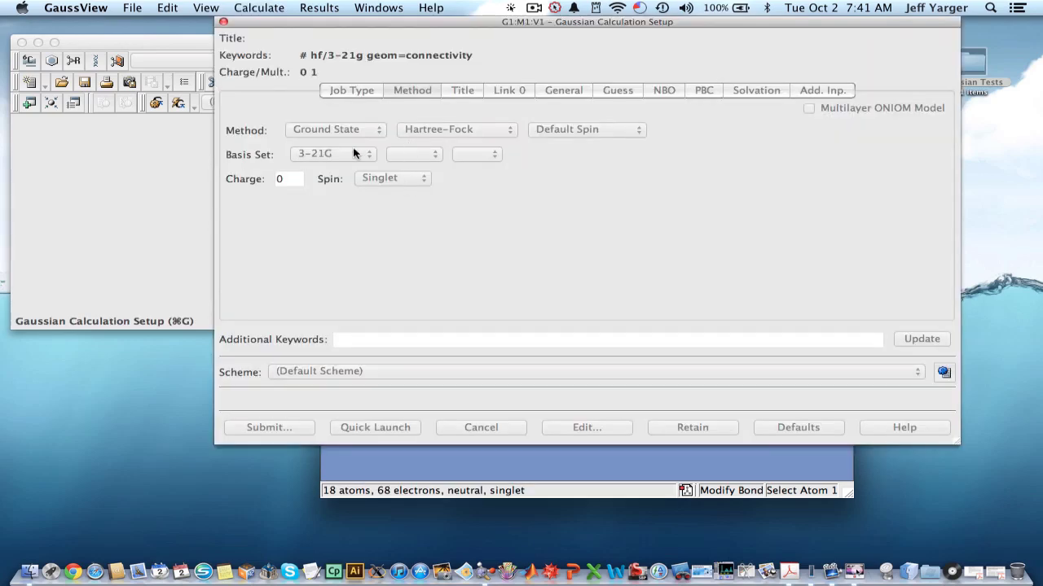
click(349, 91)
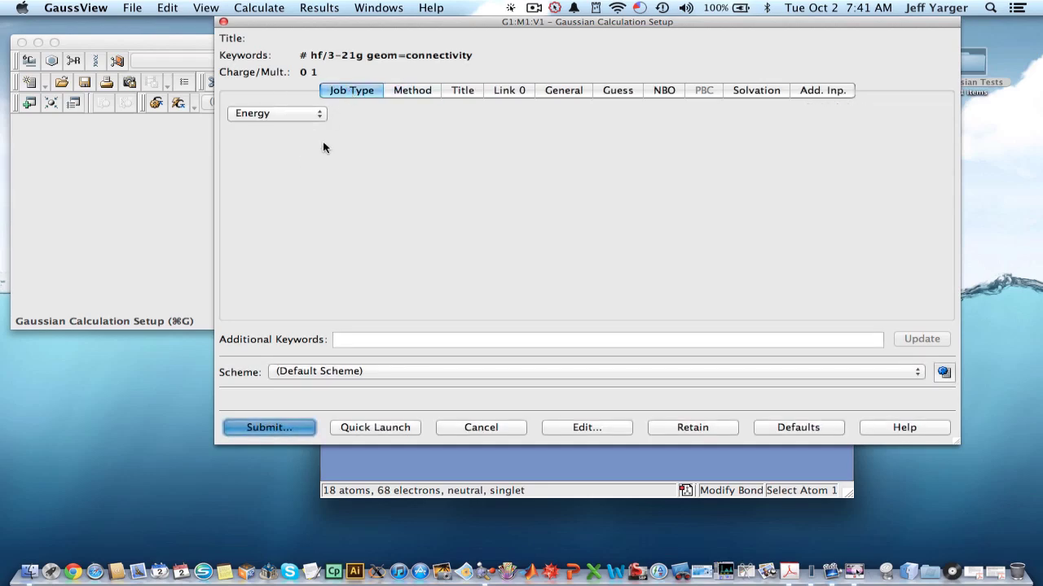
click(277, 114)
click(281, 140)
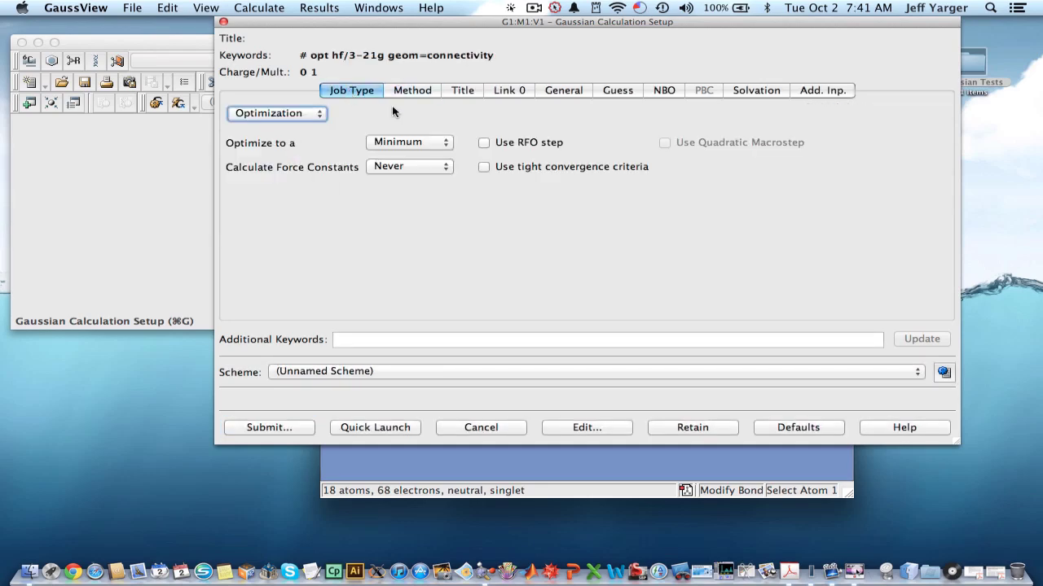
- Set the method to Semi-empirical PM3, keeping the default spin
click(415, 91)
click(453, 129)
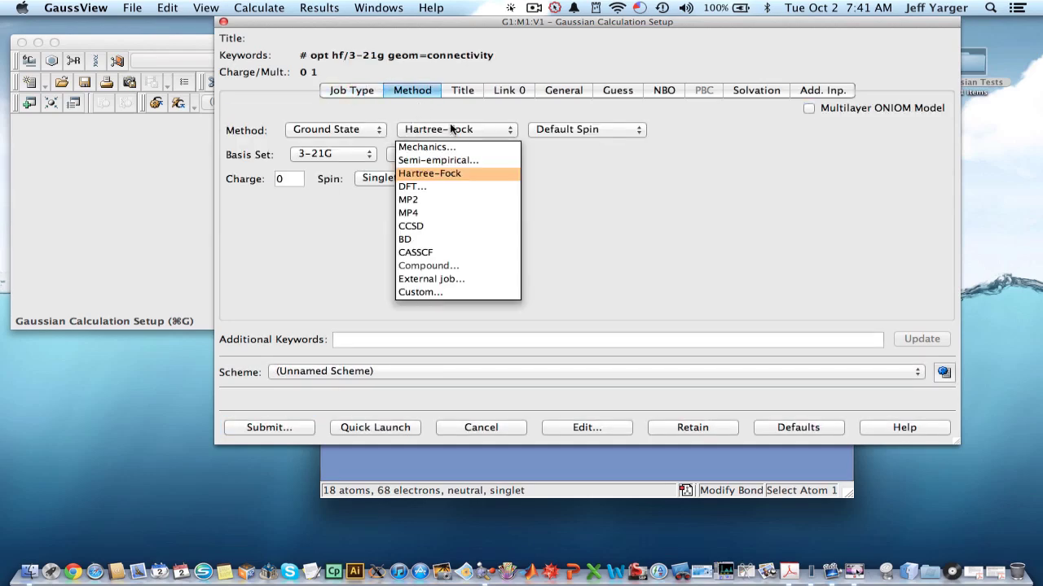
click(458, 159)
click(623, 133)
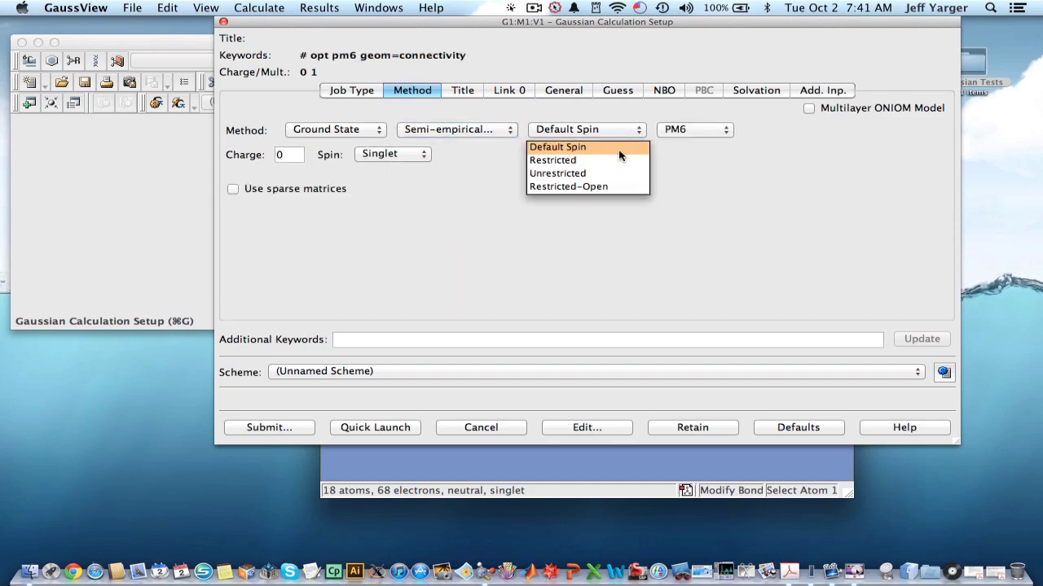
click(568, 124)
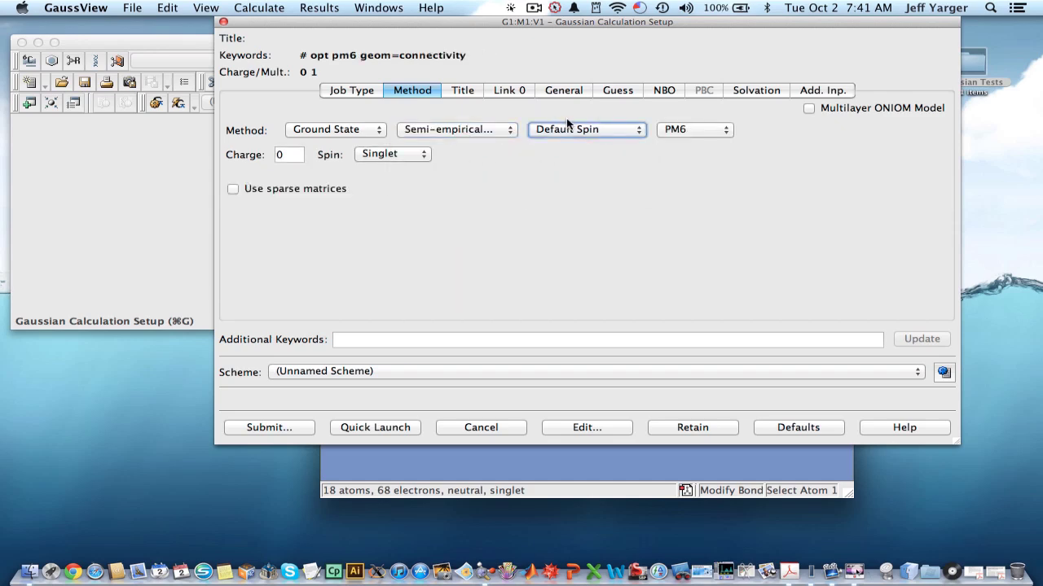
click(664, 132)
click(686, 186)
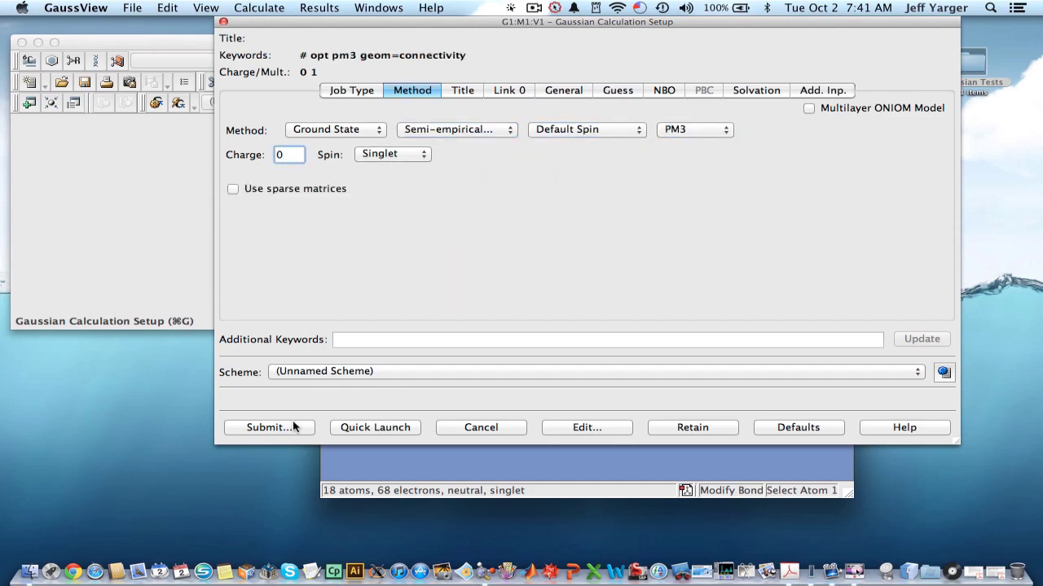
- Submit the job, saving the input as Opt_PM3_Az2, and run it in Gaussian
click(271, 427)
click(537, 240)
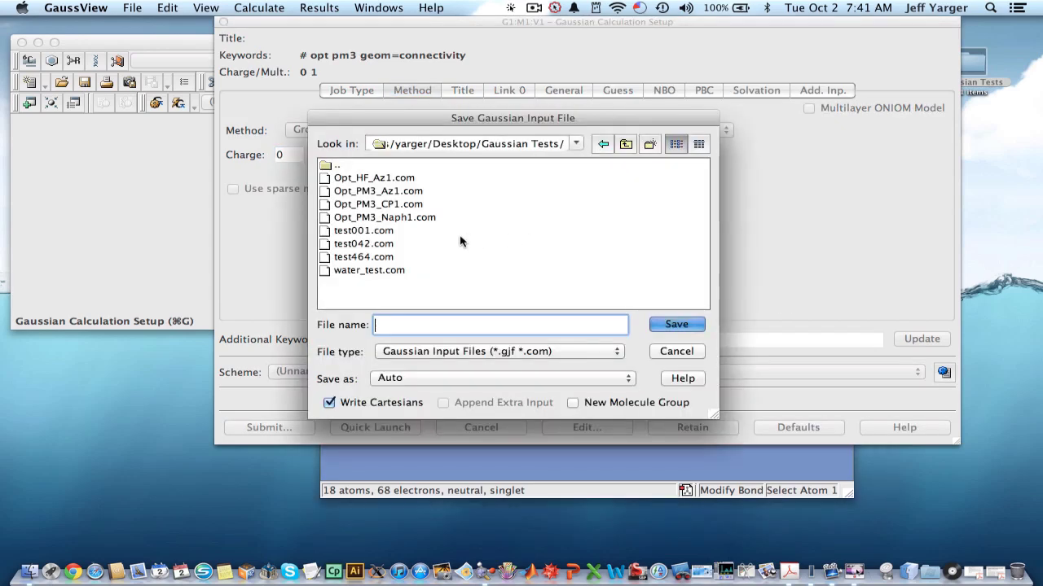
text(Opt_PM3_Az2)
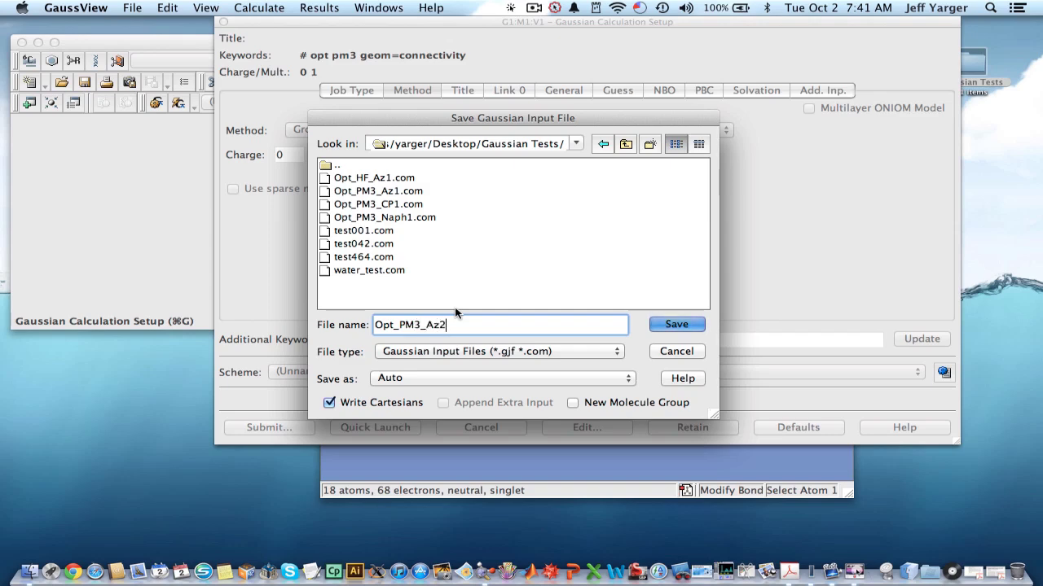
click(677, 323)
click(527, 242)
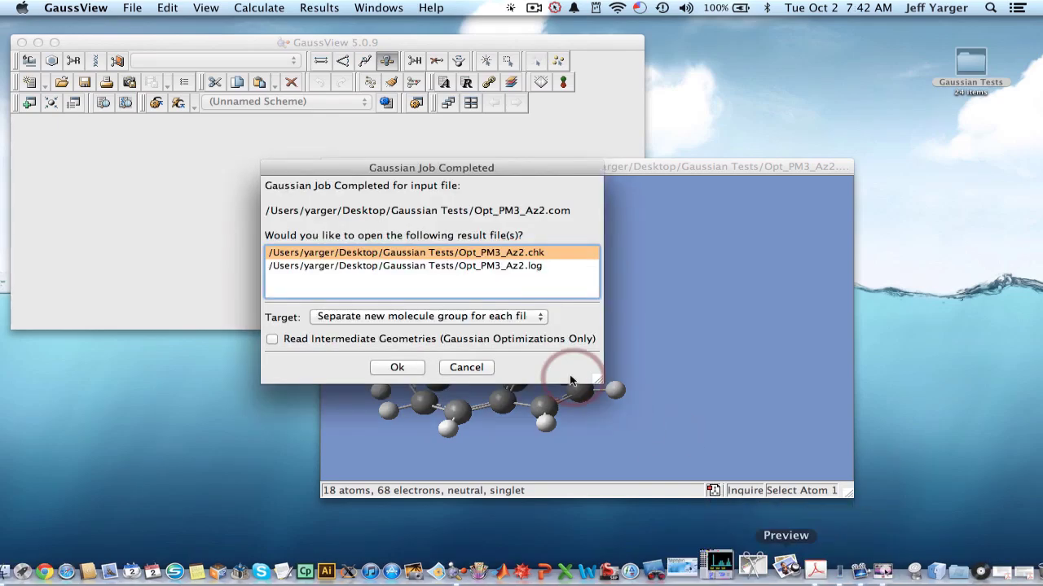
- Open the Opt_PM3_Az2.log results including intermediate geometries
click(525, 266)
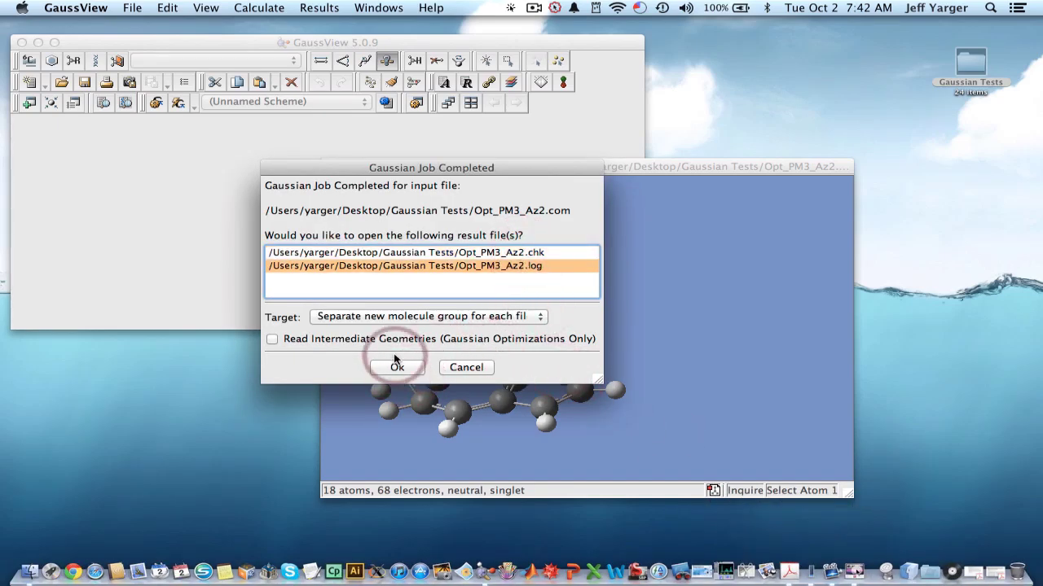
click(380, 338)
click(396, 368)
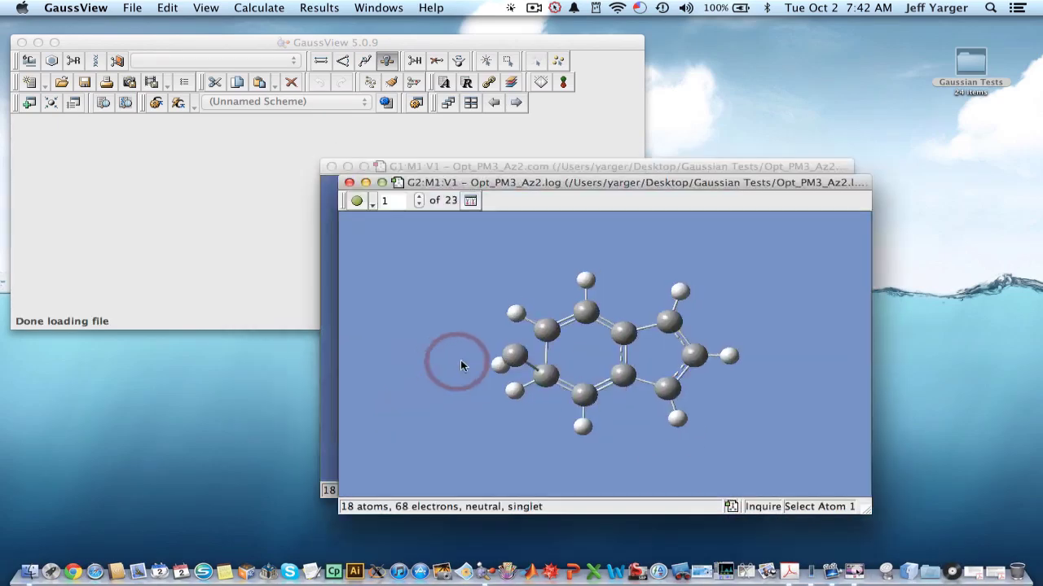
drag(486, 360, 505, 396)
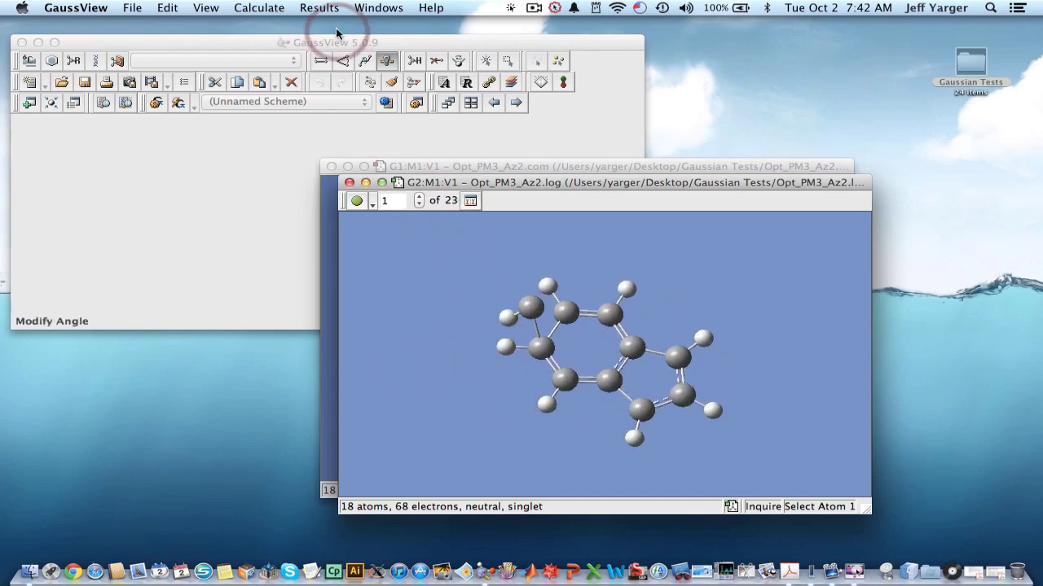
- Show the total-energy optimization plot and step through it to the final step 23 geometry
drag(275, 7, 350, 168)
drag(182, 344, 167, 346)
click(154, 343)
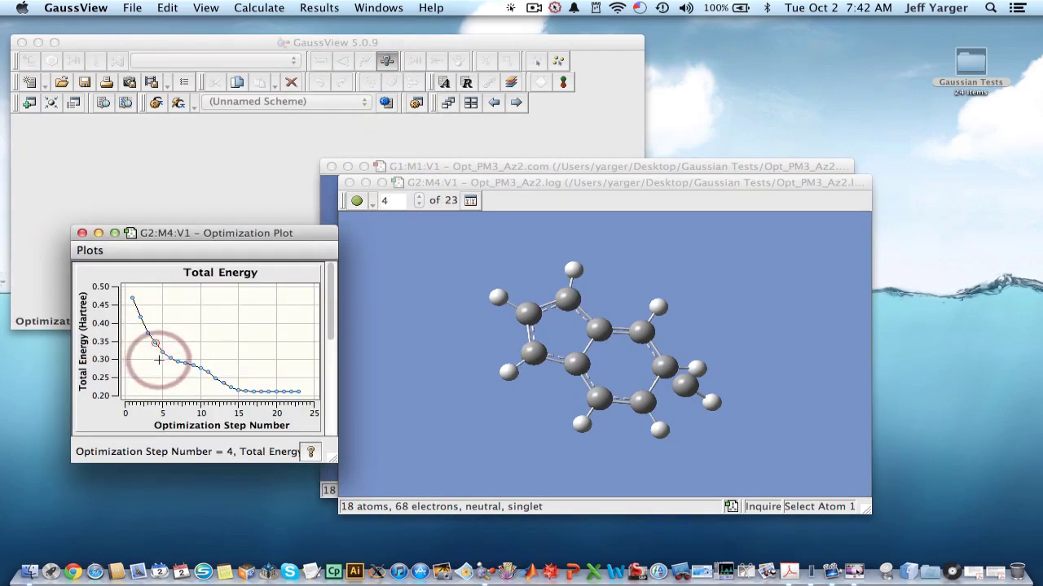
click(141, 317)
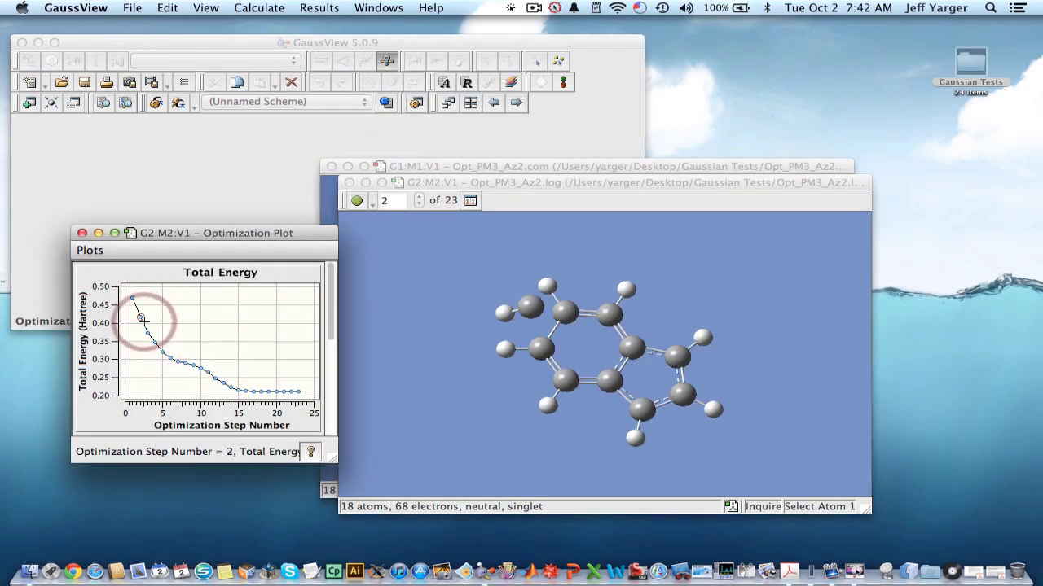
click(147, 332)
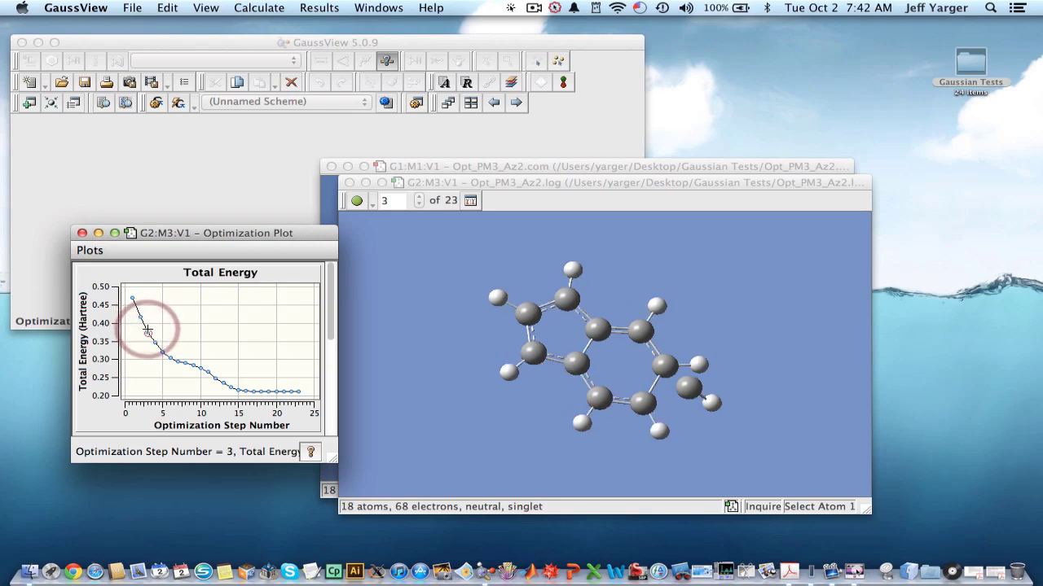
click(155, 344)
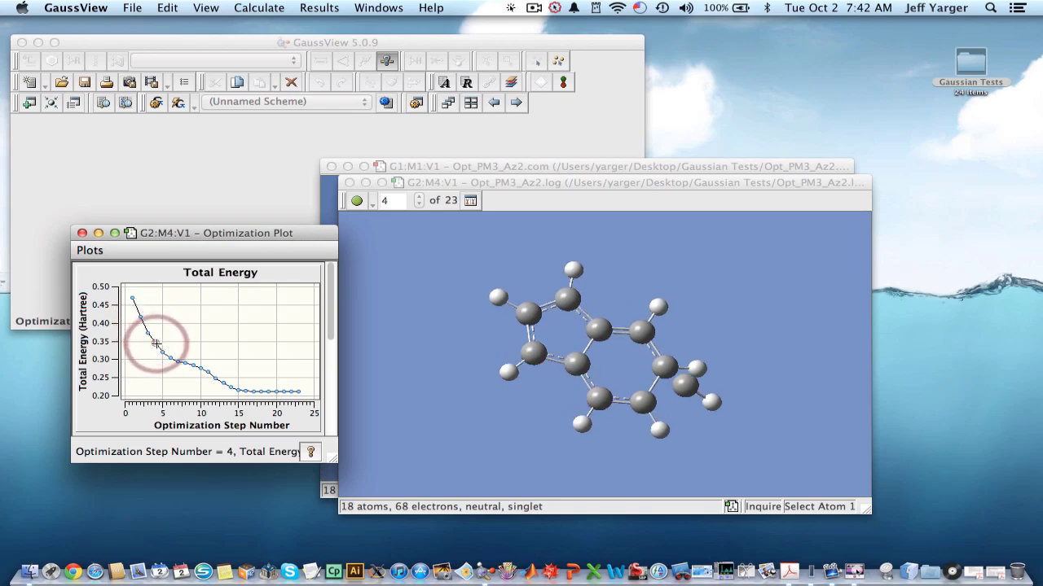
click(176, 359)
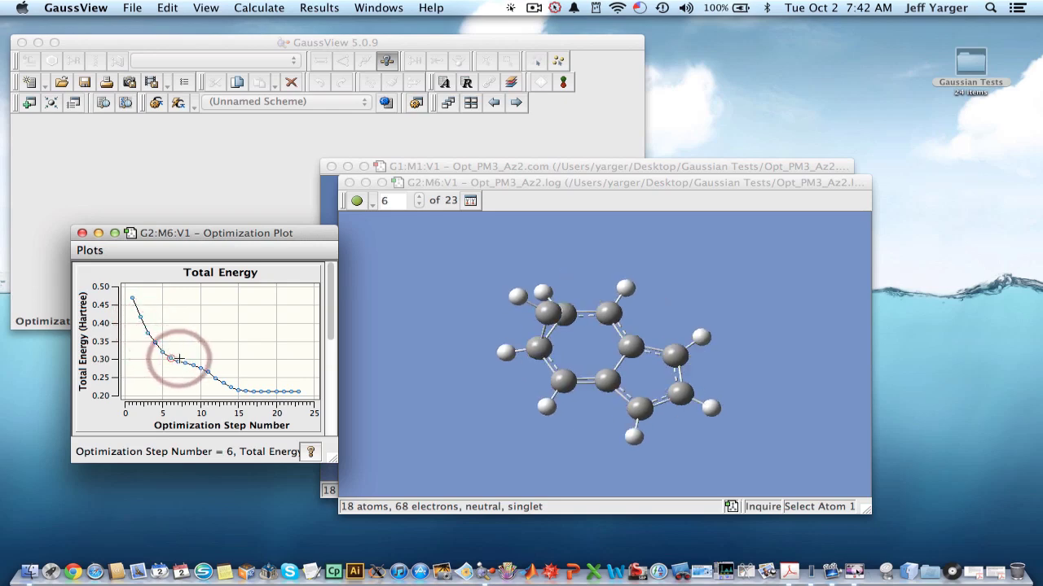
drag(181, 360, 298, 392)
drag(497, 401, 798, 362)
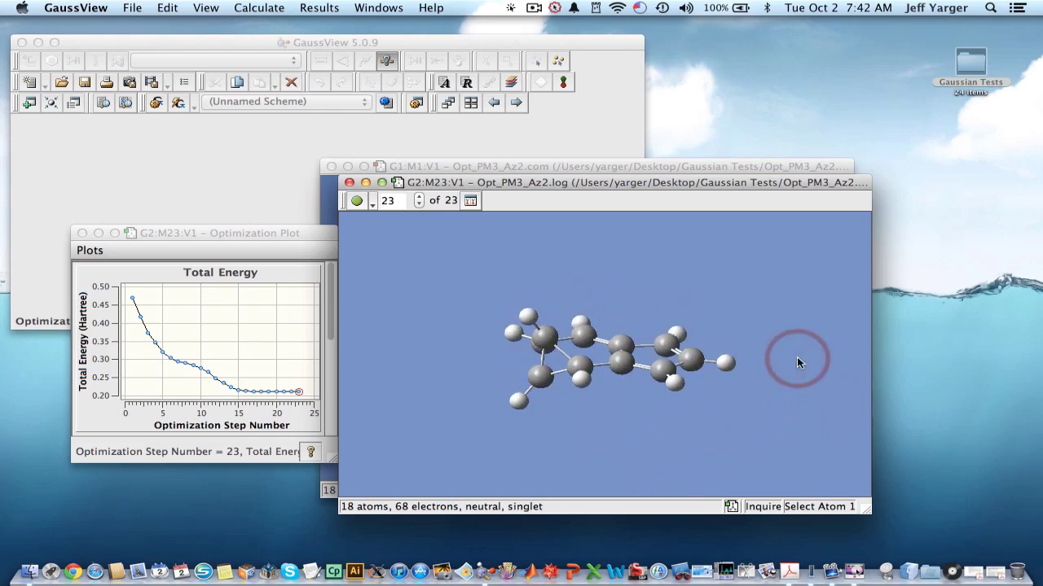
- Close the Opt_PM3_Az2.log results and rotate the remaining Opt_PM3_Az2.com azulene
click(349, 181)
click(222, 257)
drag(618, 435, 624, 479)
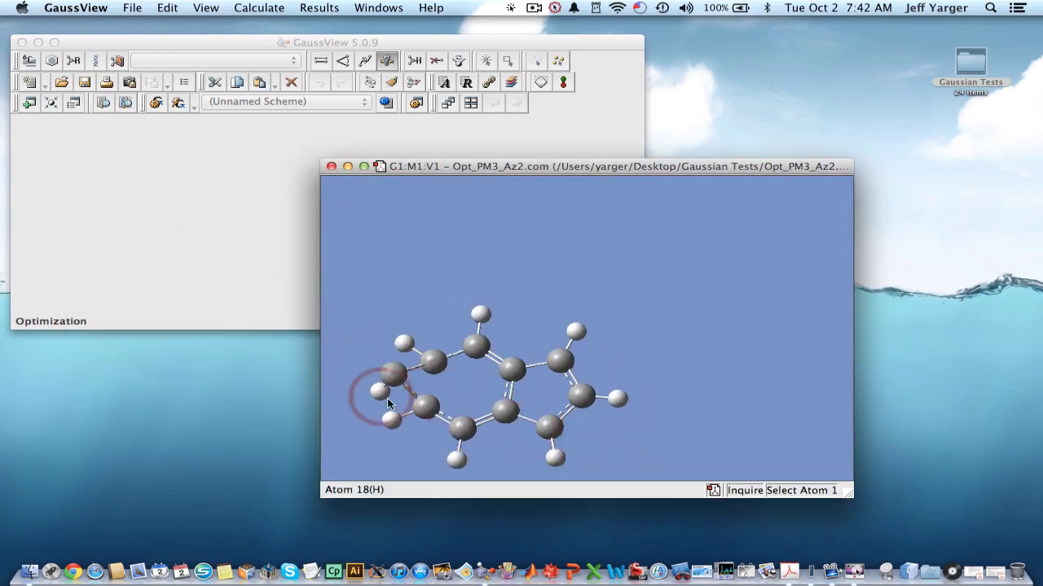